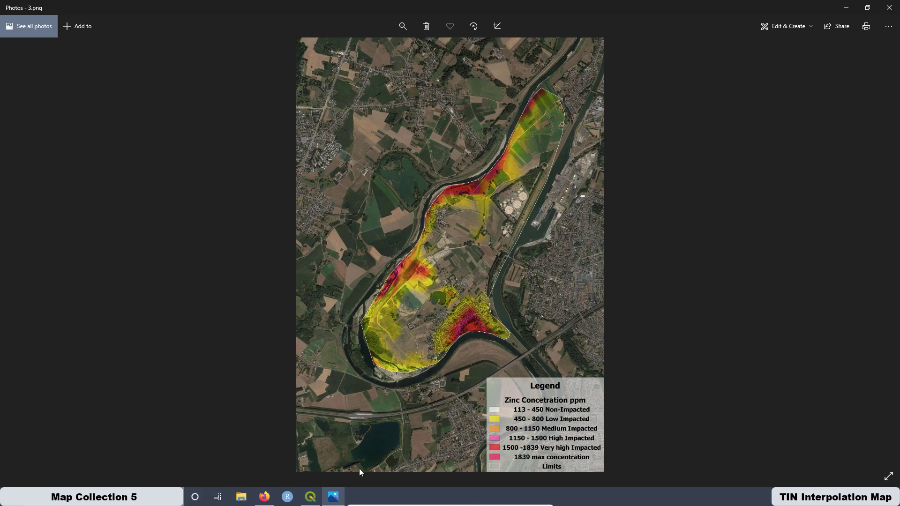
Switch to the Firefox browser and look through the uploaded videos on the Geo RGB YouTube channel.
{"action": "left_click", "coordinate": [337, 498]}
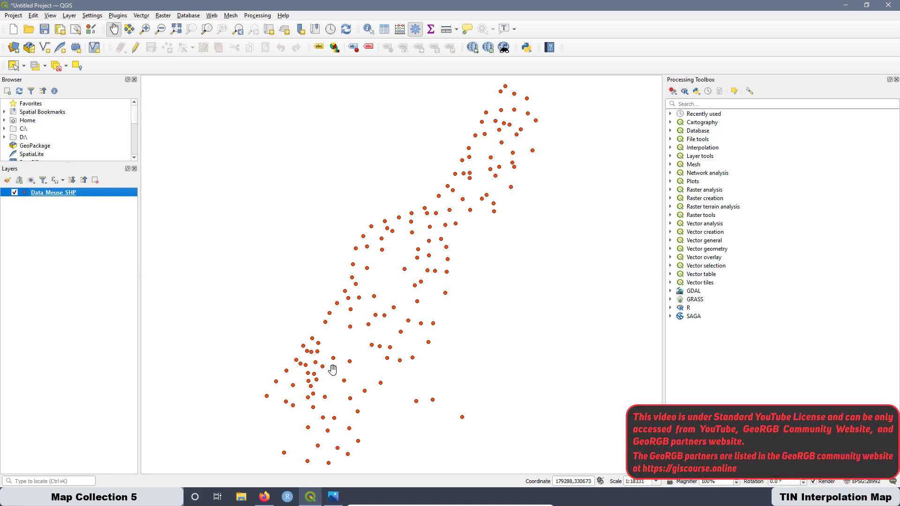
{"action": "left_click", "coordinate": [265, 498]}
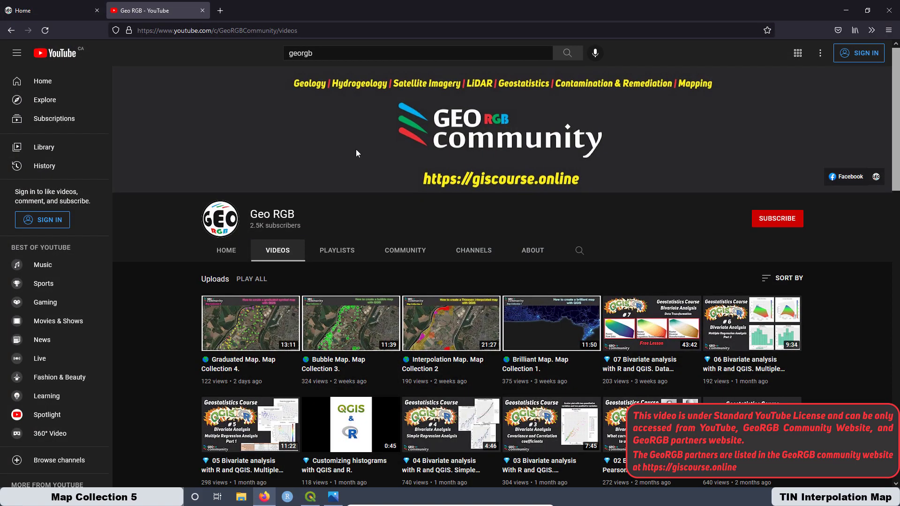
{"action": "scroll", "coordinate": [434, 203], "scroll_direction": "down", "scroll_amount": 6}
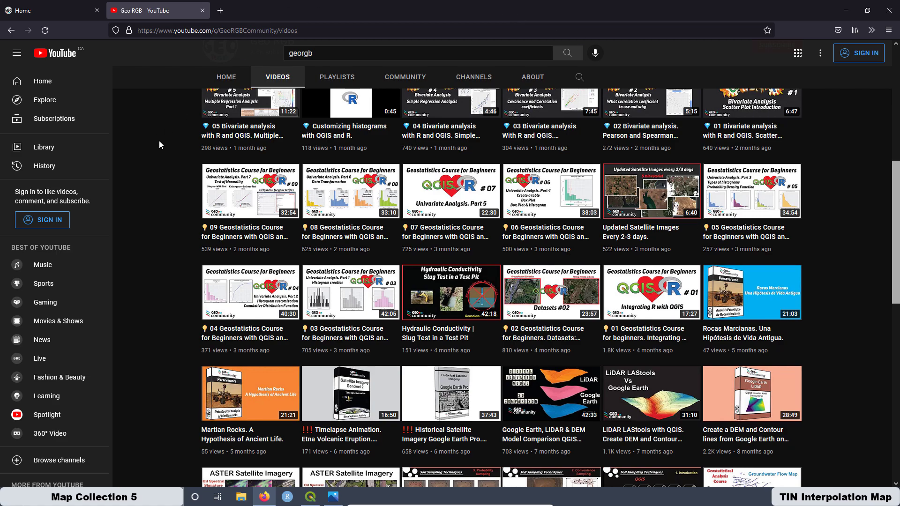
On giscourse.online, start the Geostatistics Course for Beginners and open the Lesson 2 page on heavy metal and groundwater datasets.
{"action": "left_click", "coordinate": [30, 9]}
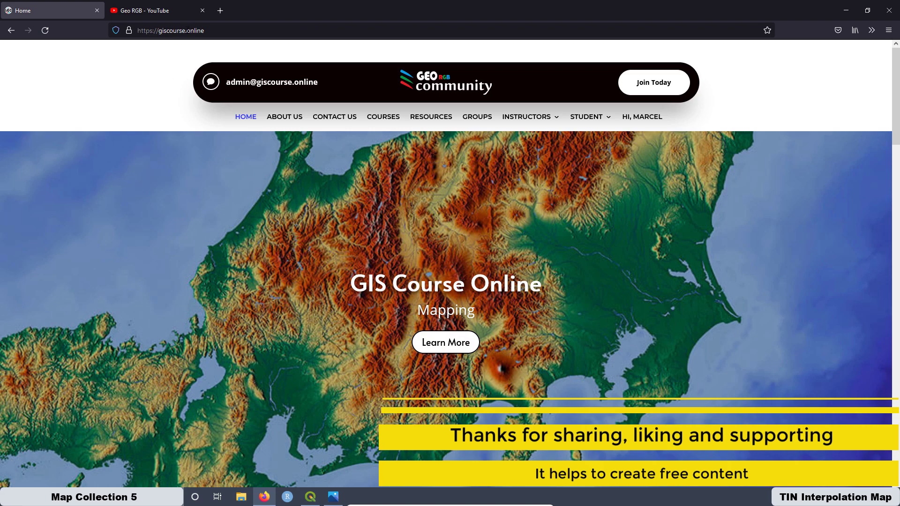
{"action": "left_click", "coordinate": [377, 119]}
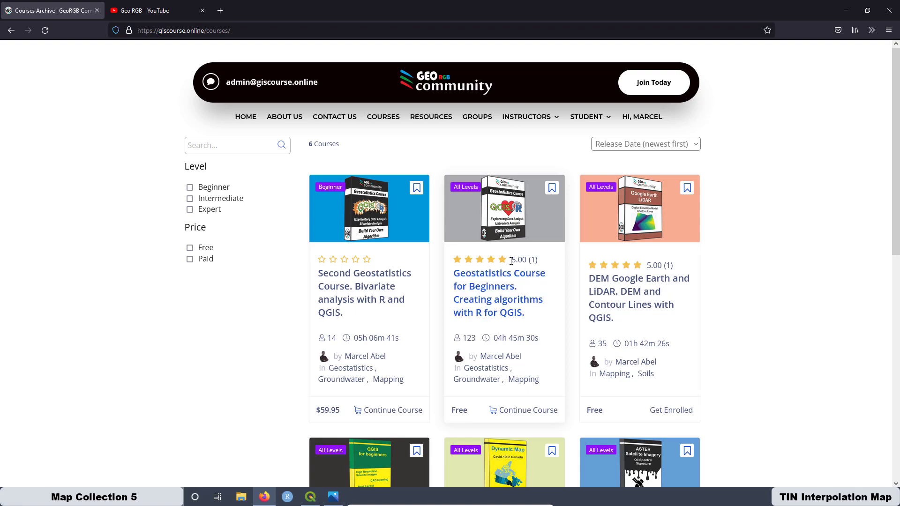
{"action": "left_click", "coordinate": [501, 209]}
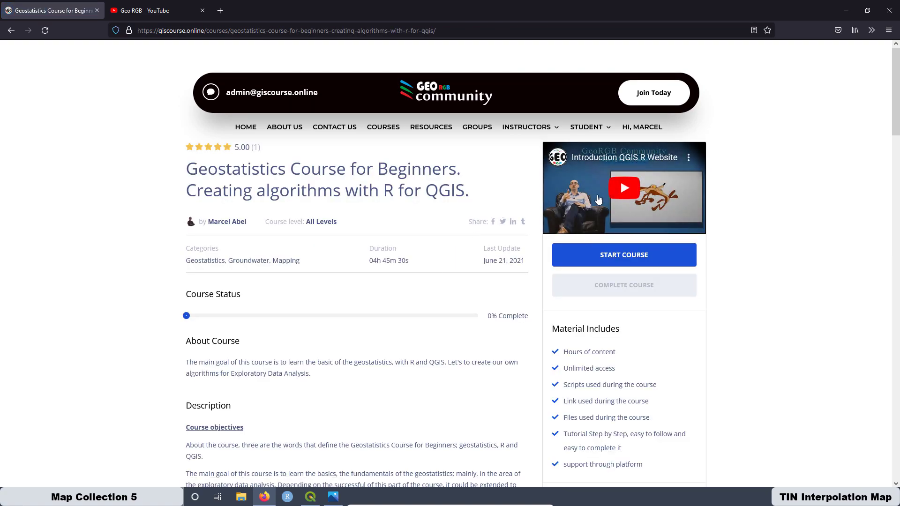
{"action": "left_click", "coordinate": [642, 256]}
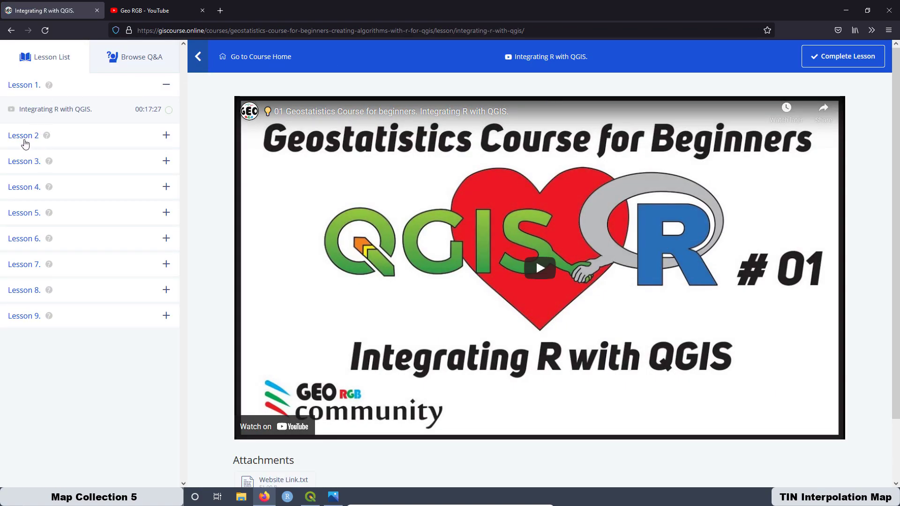
{"action": "left_click", "coordinate": [25, 140]}
{"action": "left_click", "coordinate": [55, 166]}
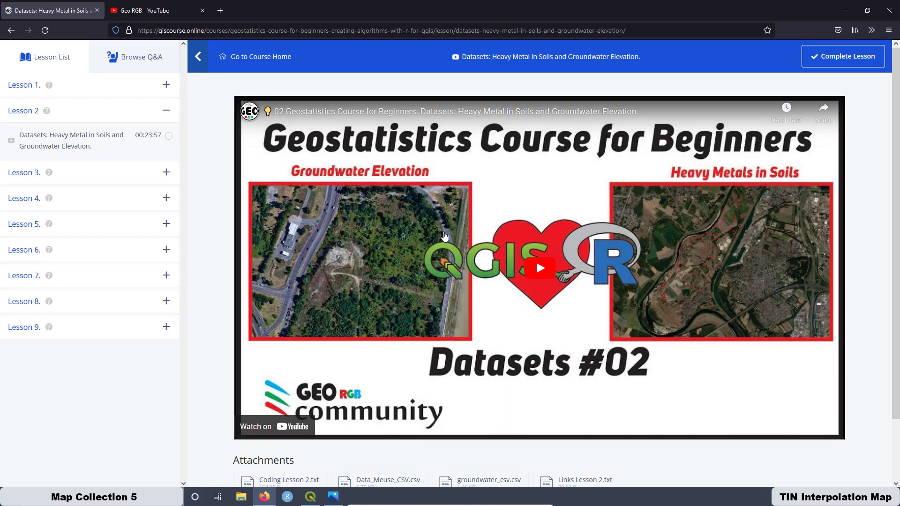
Review the attachments of the Lesson 2 datasets page, including Data_Meuse_CSV.csv, and return to QGIS.
{"action": "scroll", "coordinate": [445, 235], "scroll_direction": "down", "scroll_amount": 2}
{"action": "scroll", "coordinate": [445, 236], "scroll_direction": "down", "scroll_amount": 2}
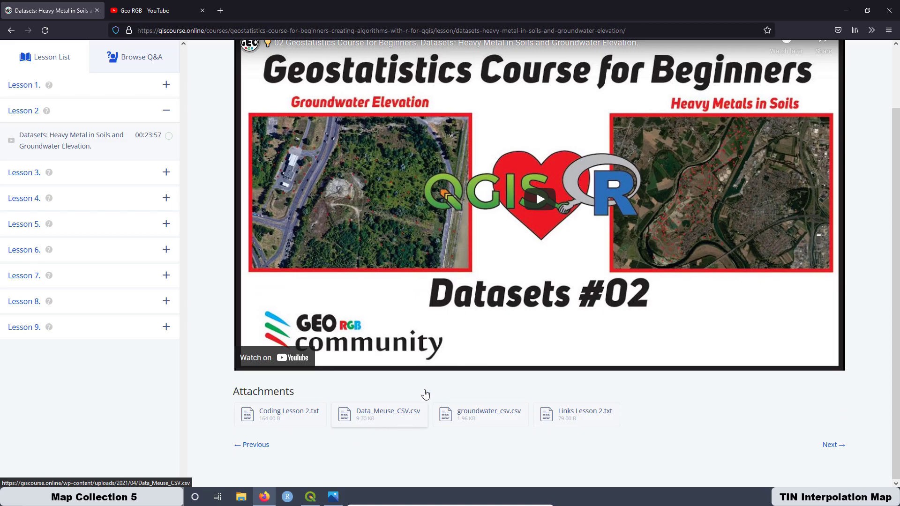
{"action": "scroll", "coordinate": [458, 368], "scroll_direction": "up", "scroll_amount": 2}
{"action": "scroll", "coordinate": [458, 368], "scroll_direction": "up", "scroll_amount": 1}
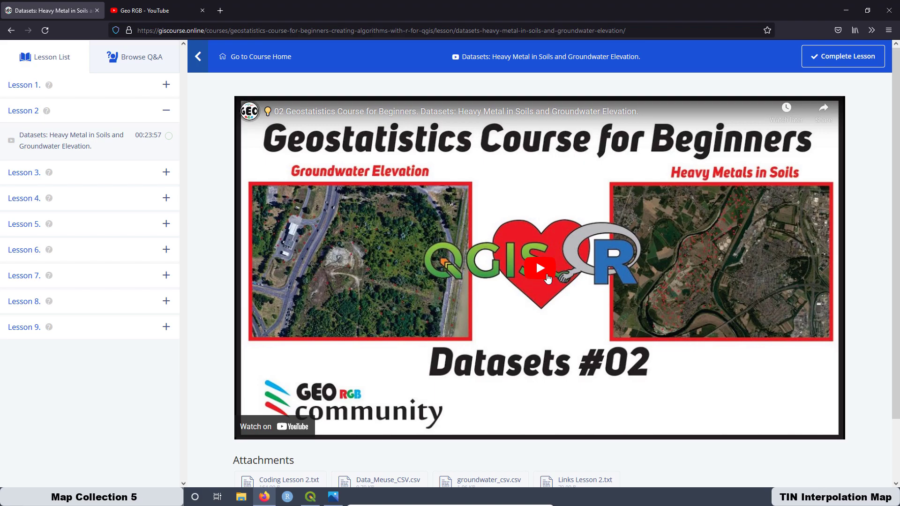
{"action": "scroll", "coordinate": [492, 324], "scroll_direction": "down", "scroll_amount": 3}
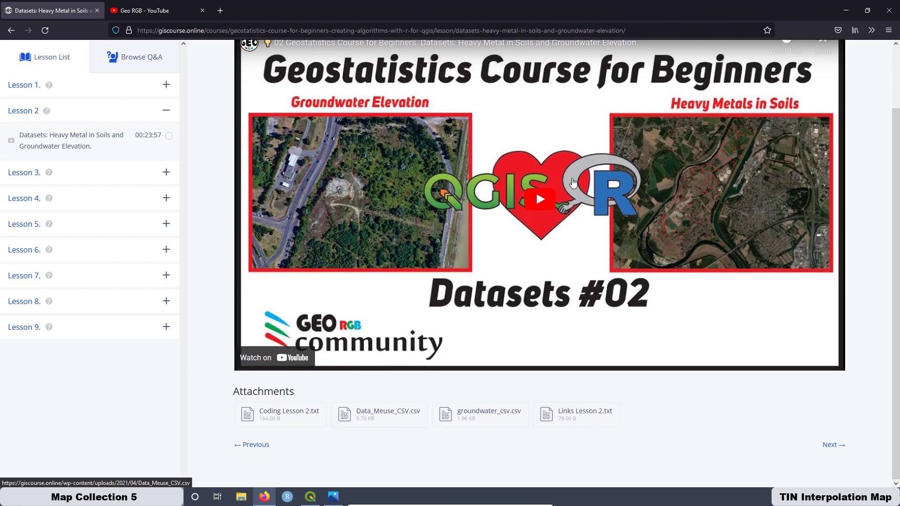
{"action": "left_click", "coordinate": [847, 10]}
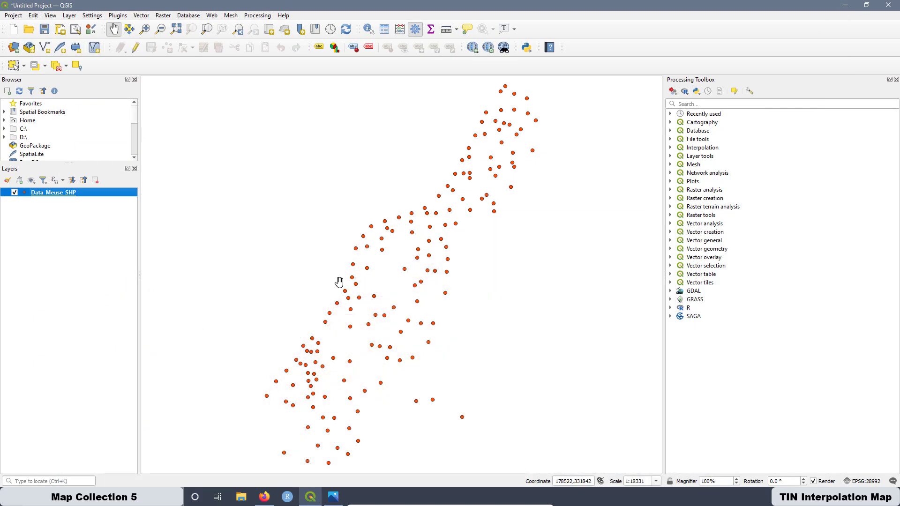
Check the storage format of the Data_Meuse_SHP layer in its information properties.
{"action": "right_click", "coordinate": [63, 196]}
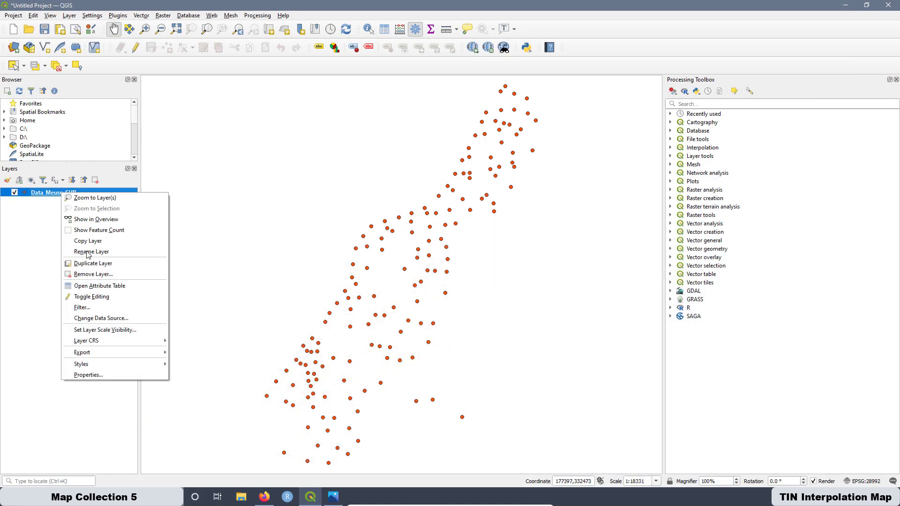
{"action": "left_click", "coordinate": [113, 375]}
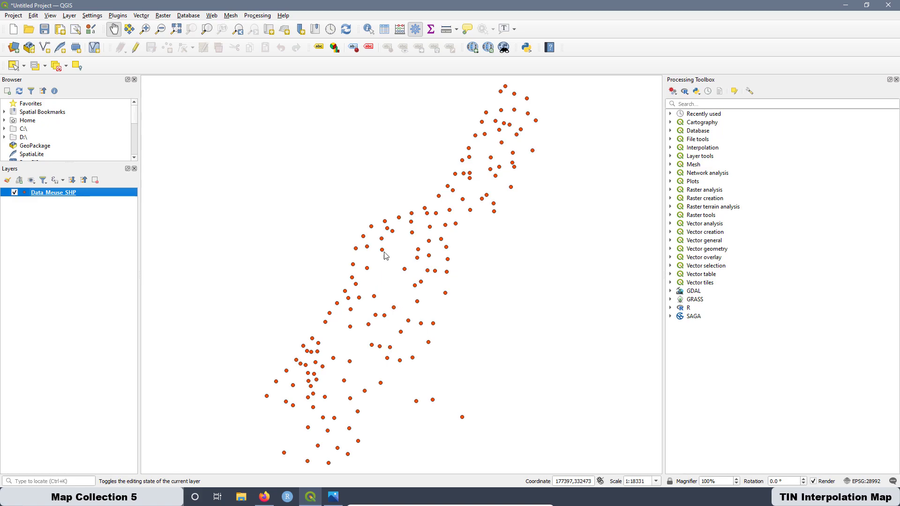
{"action": "left_click", "coordinate": [493, 124]}
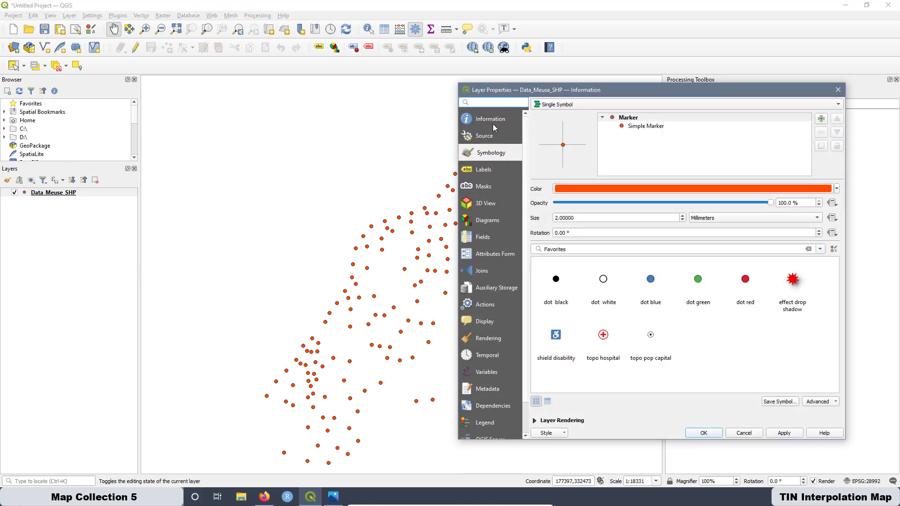
{"action": "left_click_drag", "start_coordinate": [632, 138], "coordinate": [589, 137]}
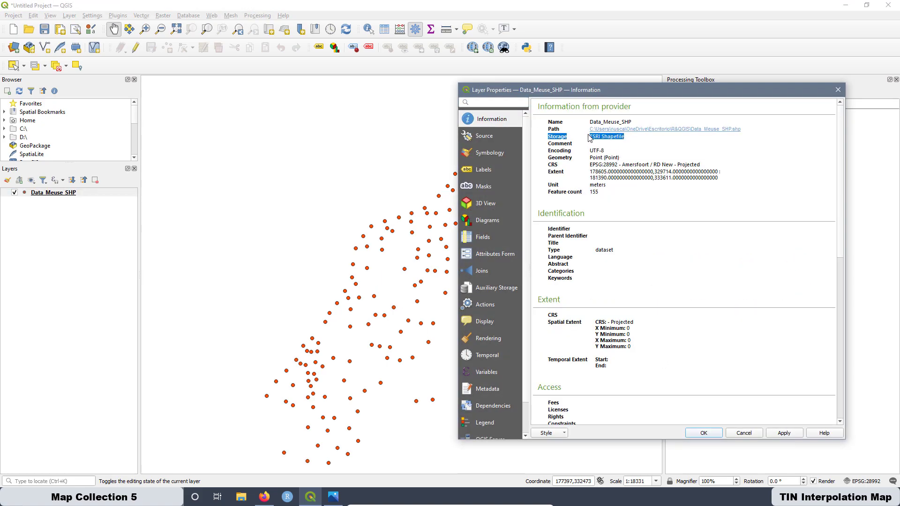
{"action": "left_click", "coordinate": [838, 90]}
Examine the attribute table of the Data_Meuse_SHP layer with its records sorted by zinc in ascending order.
{"action": "right_click", "coordinate": [52, 196]}
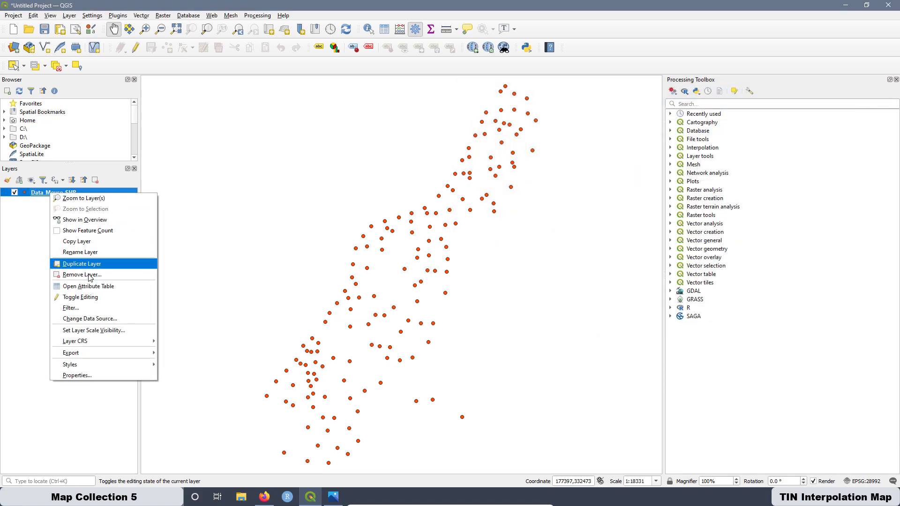
{"action": "key", "text": "Escape"}
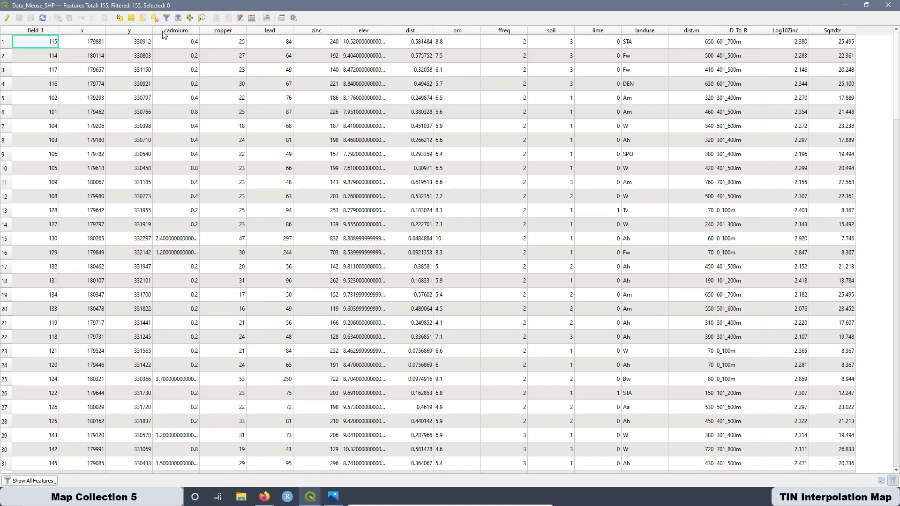
{"action": "left_click", "coordinate": [328, 33]}
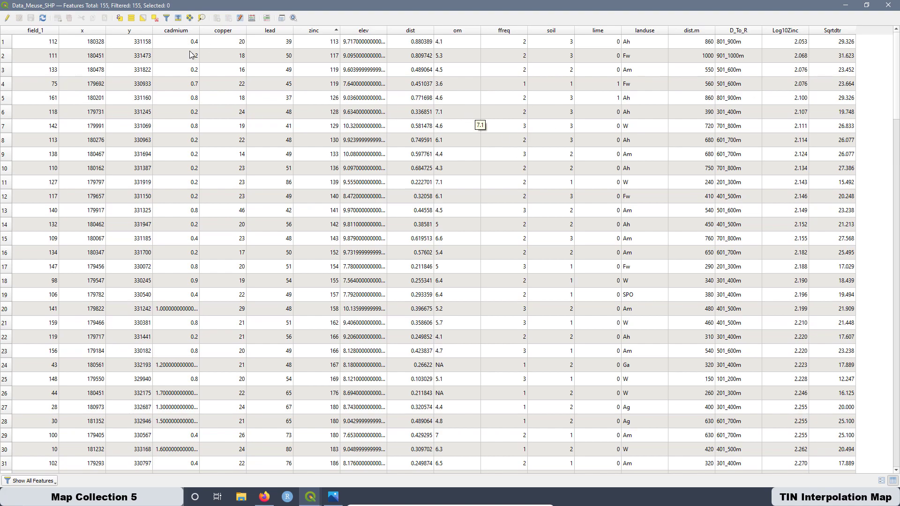
{"action": "left_click", "coordinate": [843, 7]}
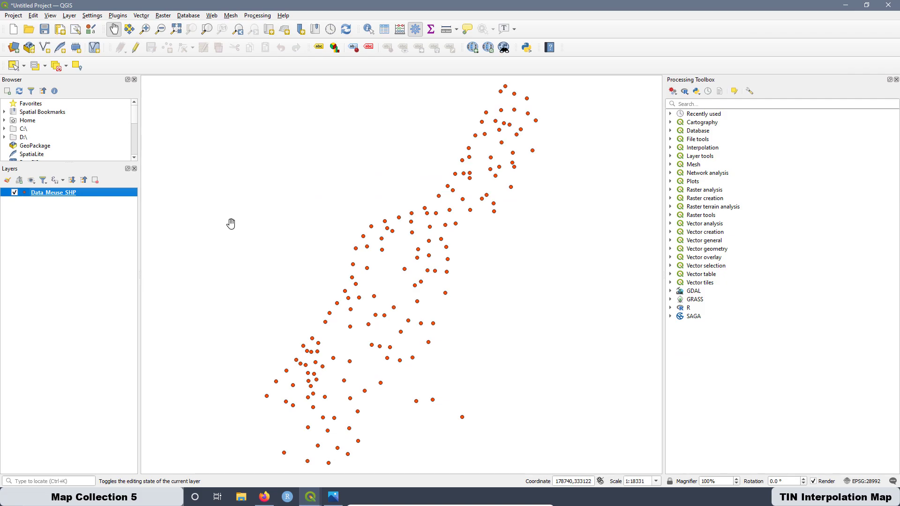
Add the Google Satellite basemap from QuickMapServices to the project.
{"action": "left_click", "coordinate": [213, 16]}
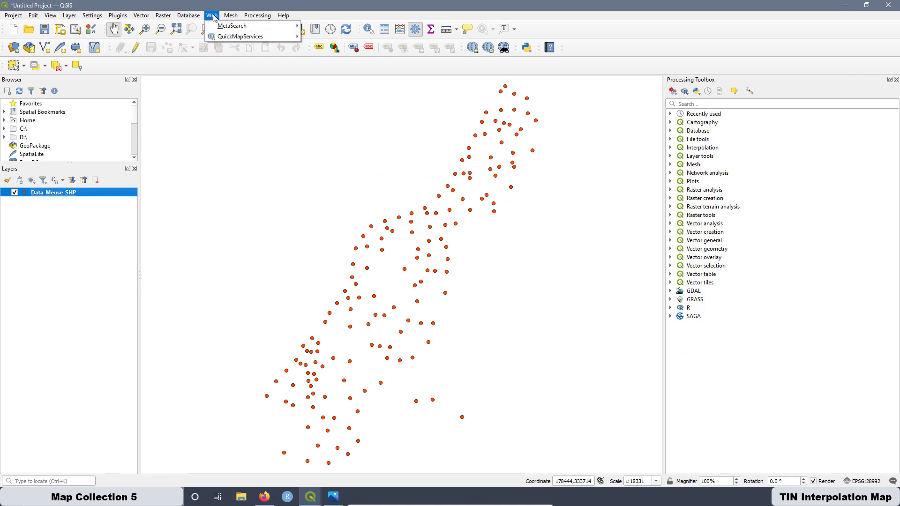
{"action": "mouse_move", "coordinate": [222, 40]}
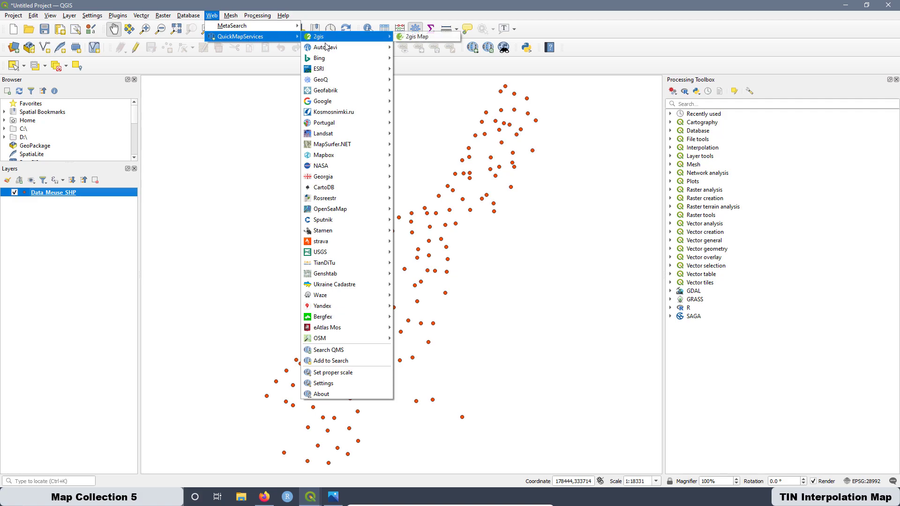
{"action": "mouse_move", "coordinate": [325, 105]}
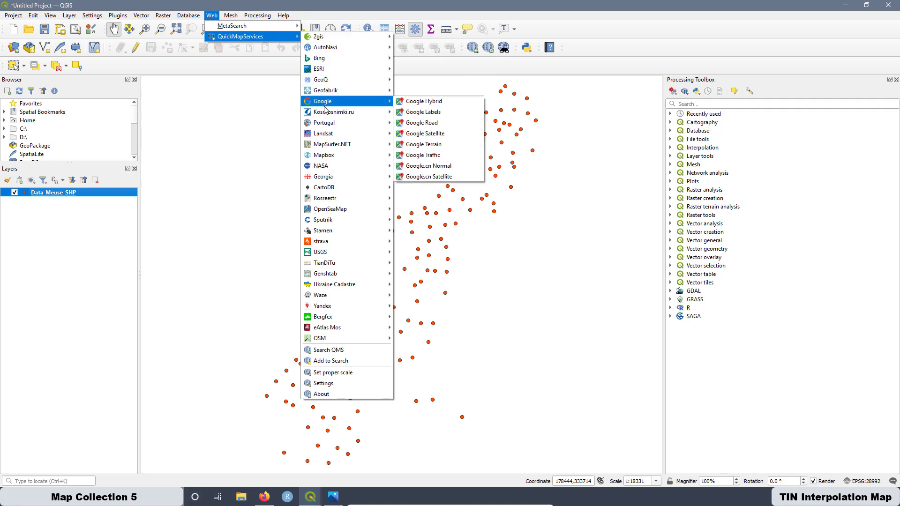
{"action": "left_click", "coordinate": [427, 134]}
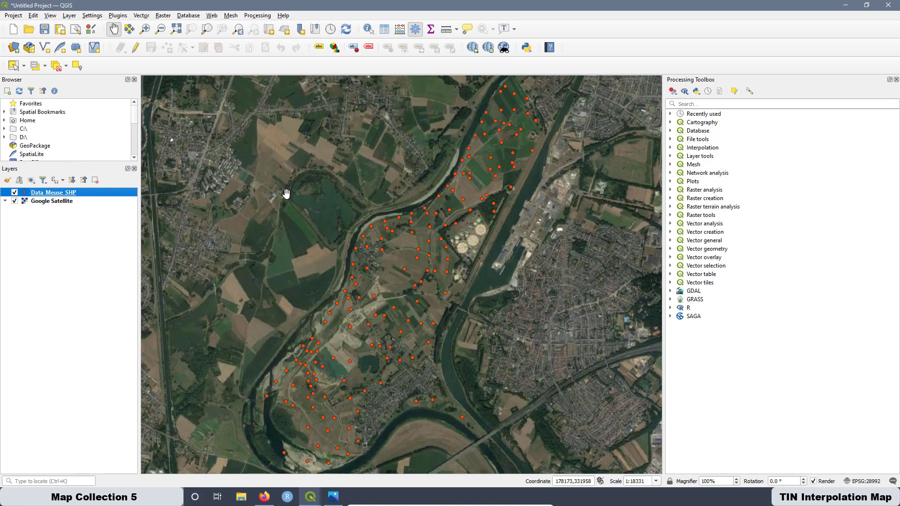
Switch to Firefox, look through the older videos on the Geo RGB YouTube channel, and return to QGIS.
{"action": "left_click", "coordinate": [211, 17]}
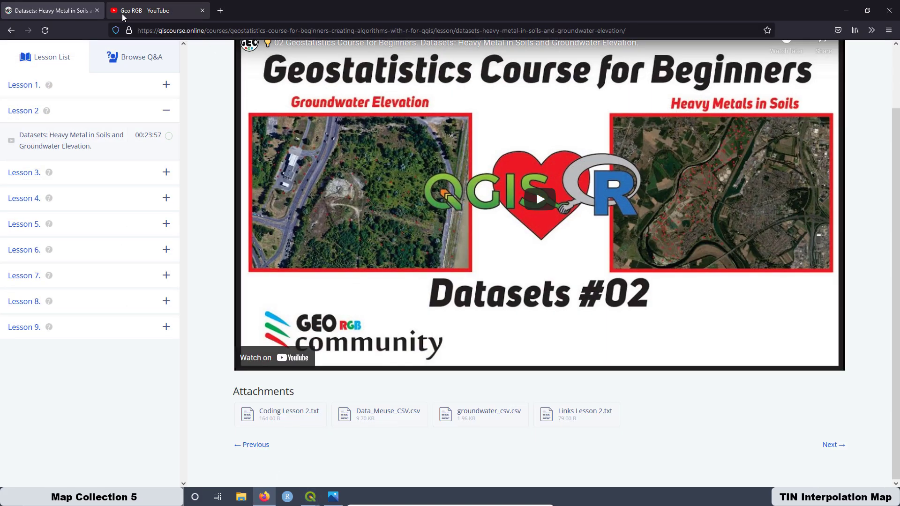
{"action": "left_click", "coordinate": [124, 17]}
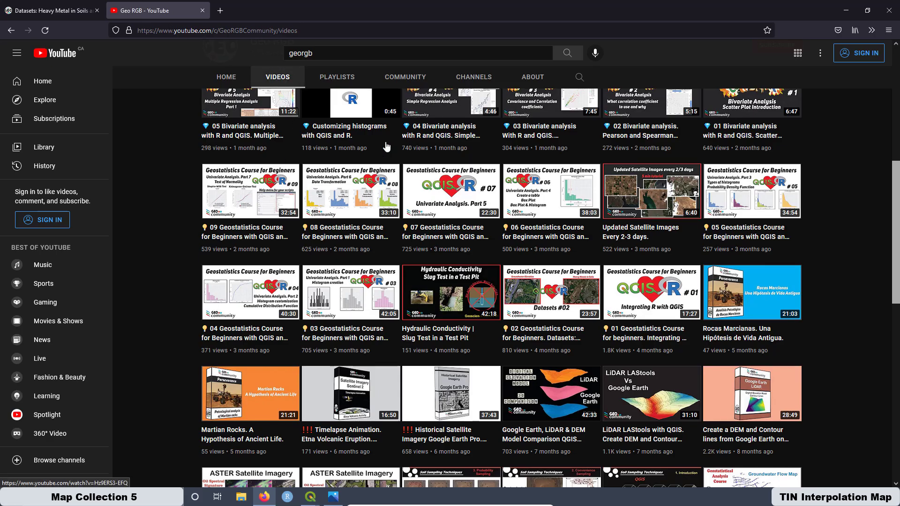
{"action": "scroll", "coordinate": [459, 193], "scroll_direction": "down", "scroll_amount": 8}
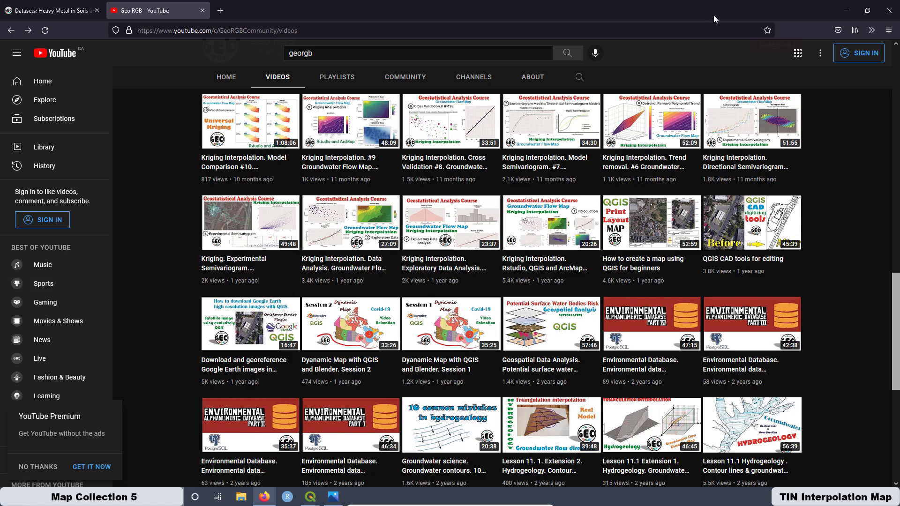
{"action": "left_click", "coordinate": [846, 10]}
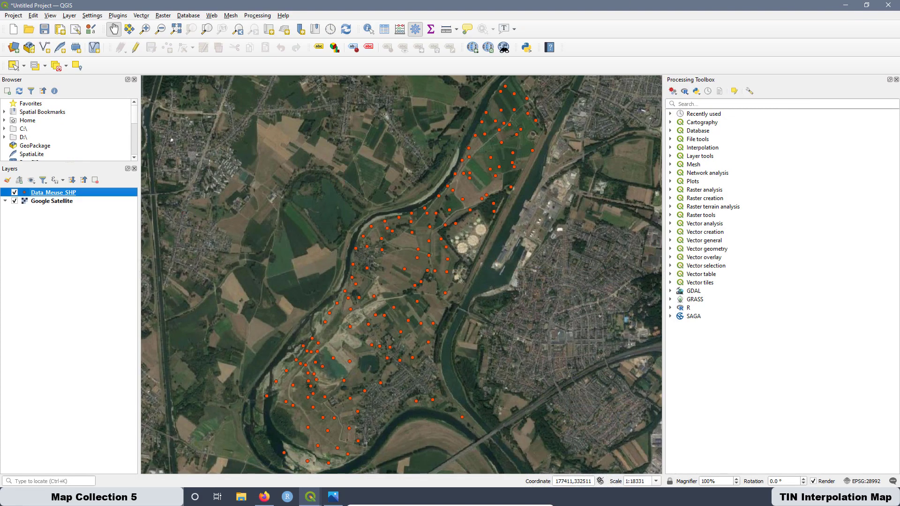
Find the TIN interpolation algorithm by searching the processing tools for "TIN" and open it.
{"action": "left_click", "coordinate": [689, 104]}
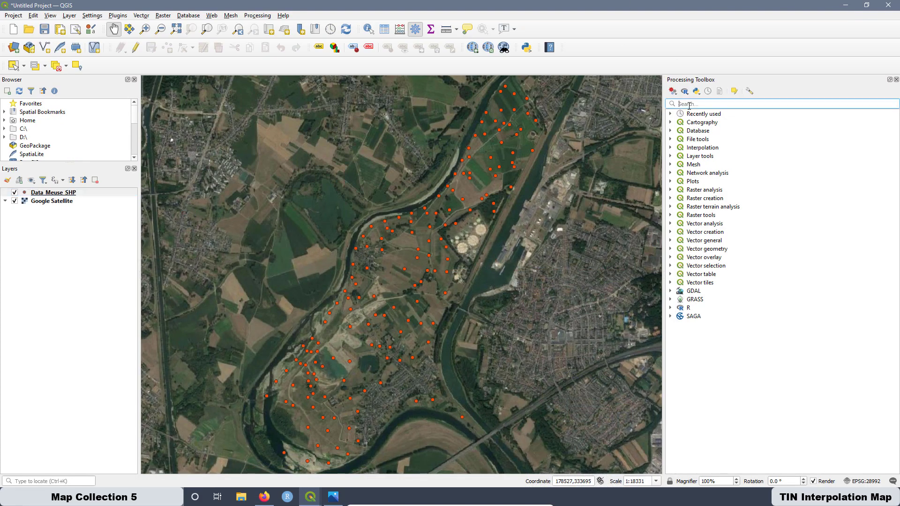
{"action": "type", "text": "TIN"}
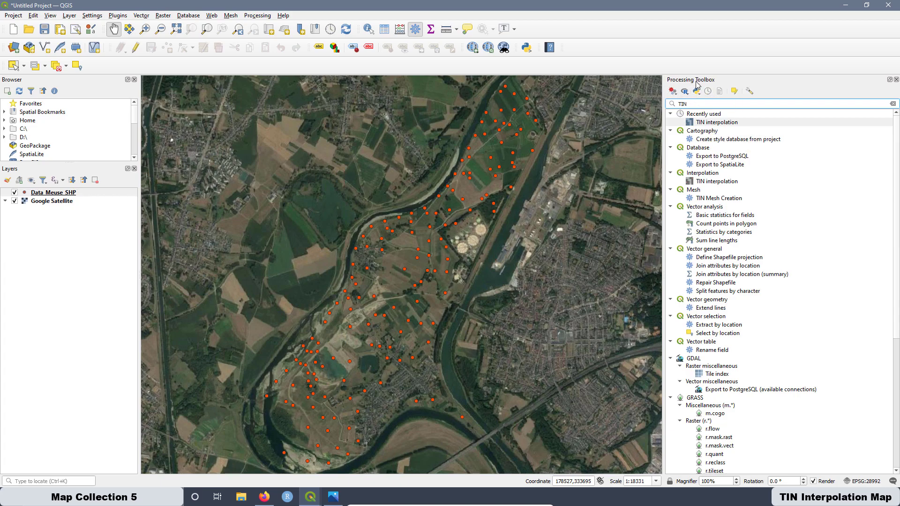
{"action": "left_click", "coordinate": [258, 16]}
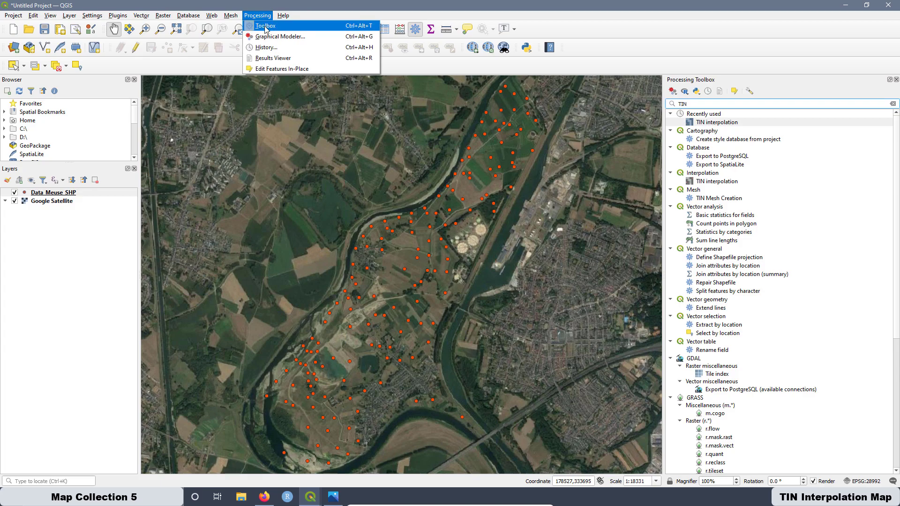
{"action": "left_click", "coordinate": [714, 124]}
{"action": "double_click", "coordinate": [713, 122]}
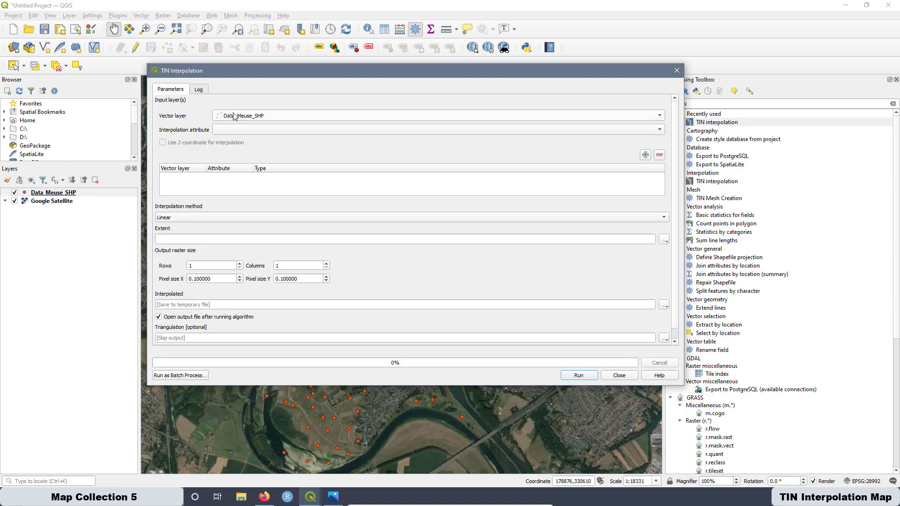
Add the Data_Meuse_SHP layer with zinc as the interpolation attribute to the TIN interpolation inputs.
{"action": "left_click", "coordinate": [246, 120]}
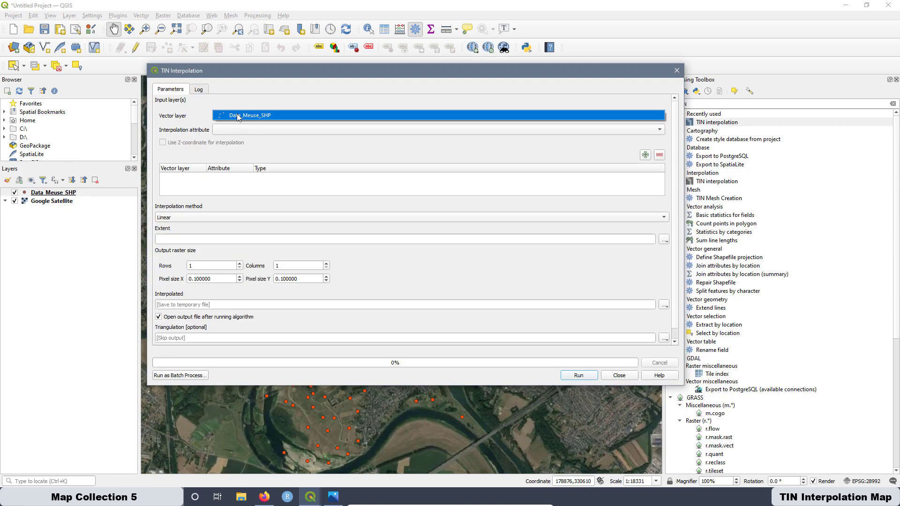
{"action": "left_click", "coordinate": [60, 196]}
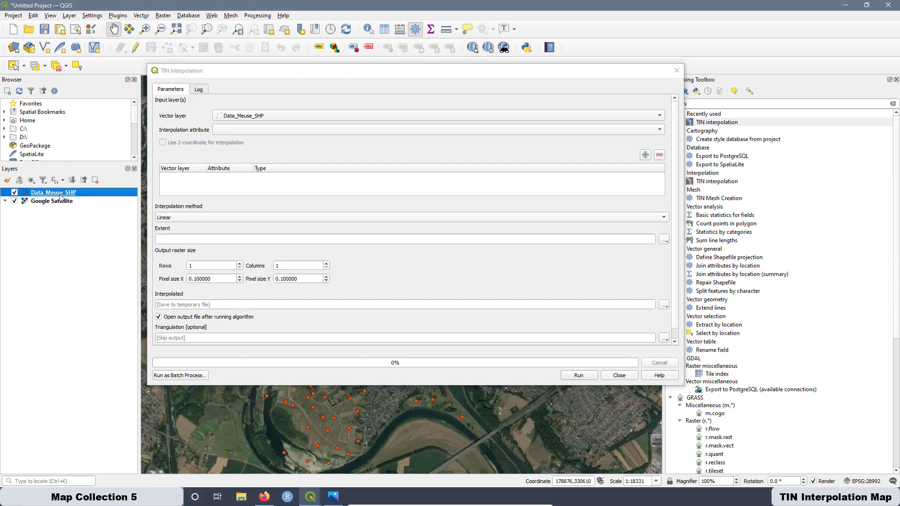
{"action": "left_click", "coordinate": [246, 115]}
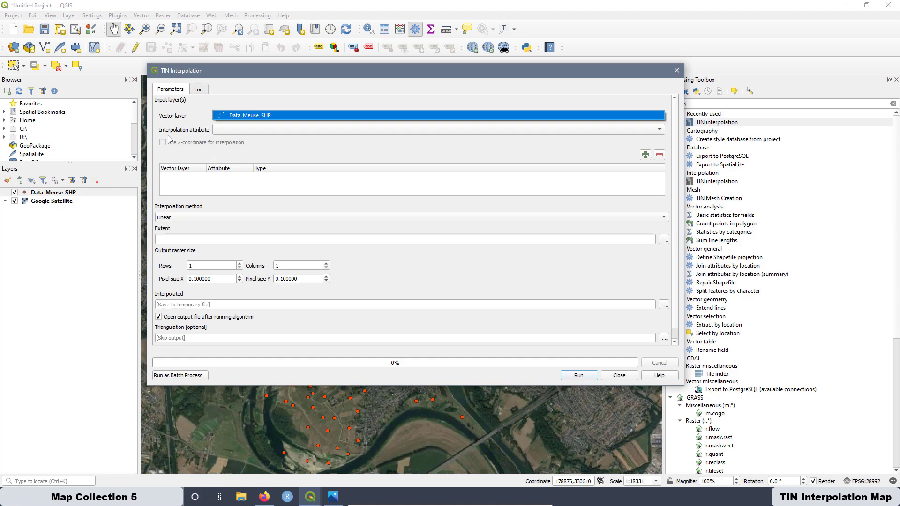
{"action": "left_click", "coordinate": [358, 128]}
{"action": "scroll", "coordinate": [288, 142], "scroll_direction": "down", "scroll_amount": 1}
{"action": "left_click", "coordinate": [256, 196]}
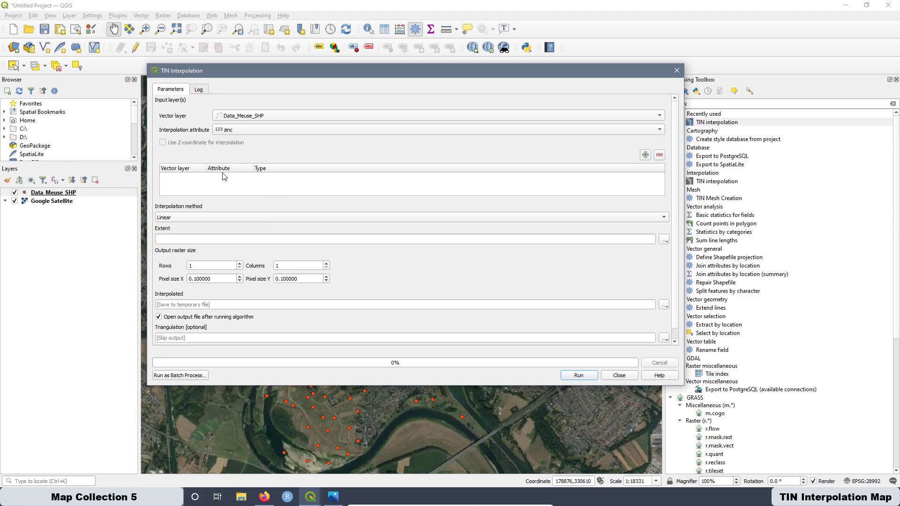
{"action": "left_click", "coordinate": [646, 155]}
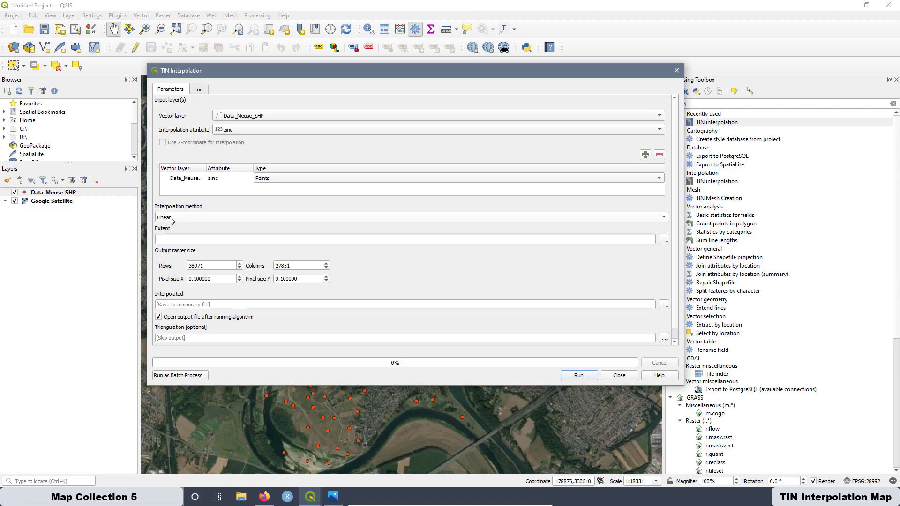
Calculate the interpolation extent from the Data_Meuse_SHP layer.
{"action": "left_click", "coordinate": [665, 241]}
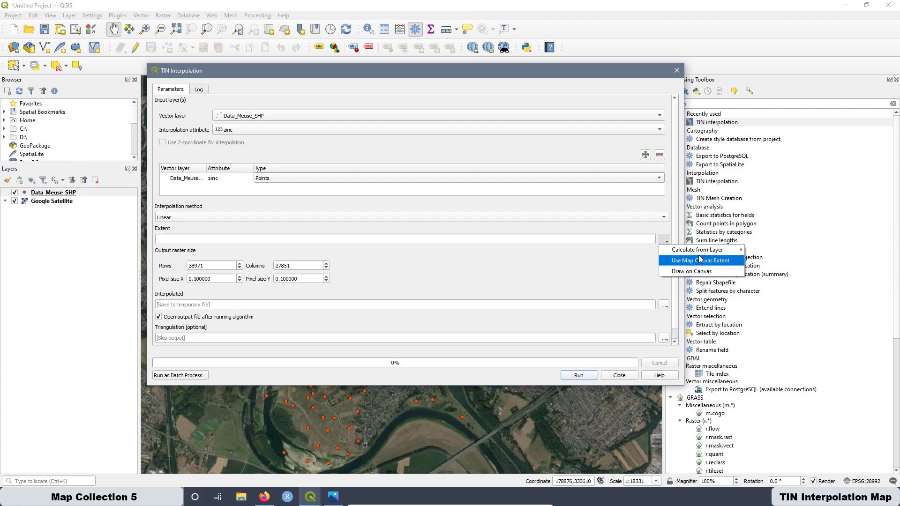
{"action": "mouse_move", "coordinate": [686, 255]}
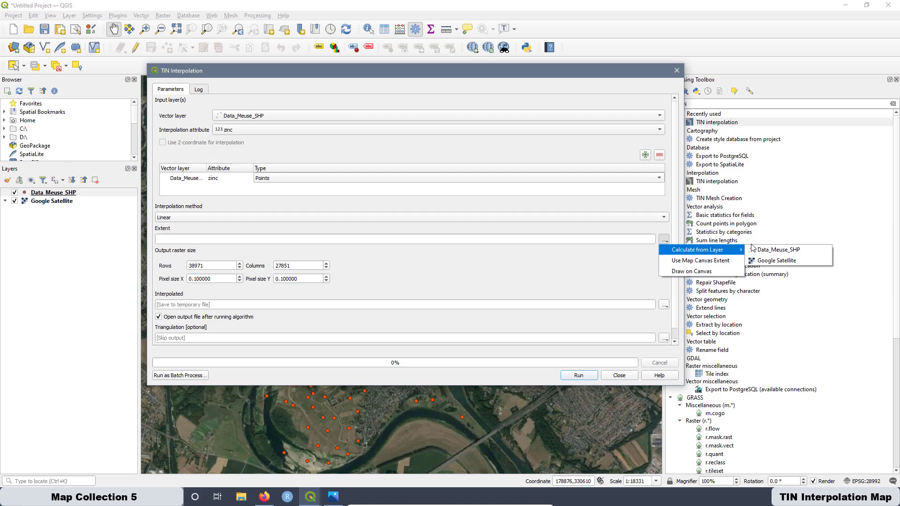
{"action": "left_click", "coordinate": [767, 250]}
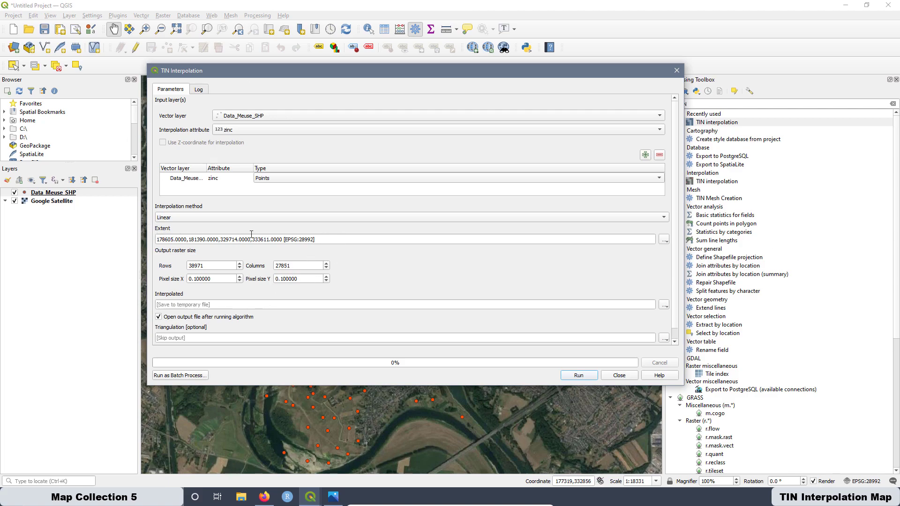
{"action": "left_click_drag", "start_coordinate": [393, 77], "coordinate": [601, 72]}
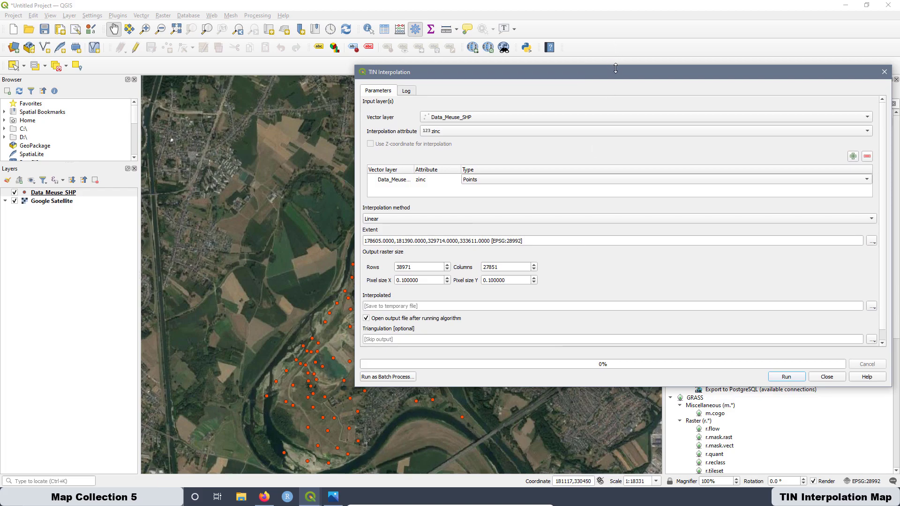
{"action": "left_click_drag", "start_coordinate": [628, 70], "coordinate": [486, 55]}
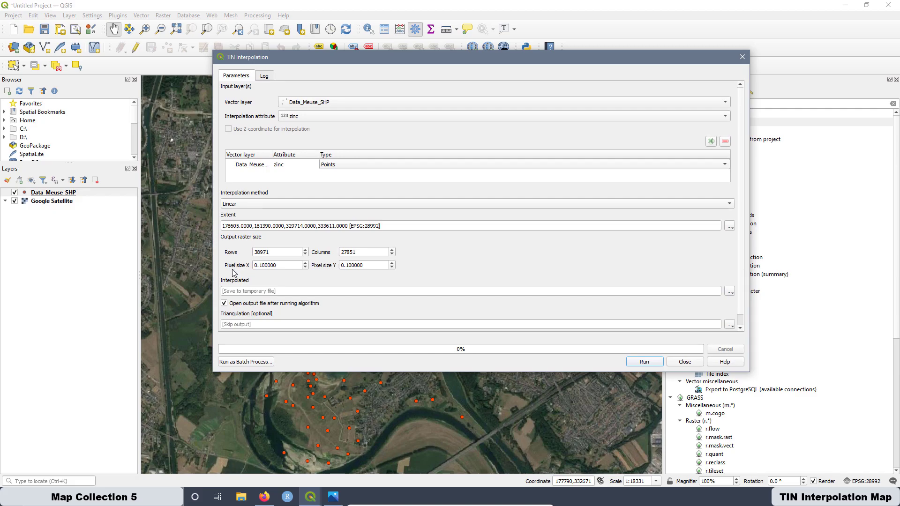
Set the output raster's pixel size to 1 in X and Y.
{"action": "left_click_drag", "start_coordinate": [280, 266], "coordinate": [244, 259]}
{"action": "type", "text": "1"}
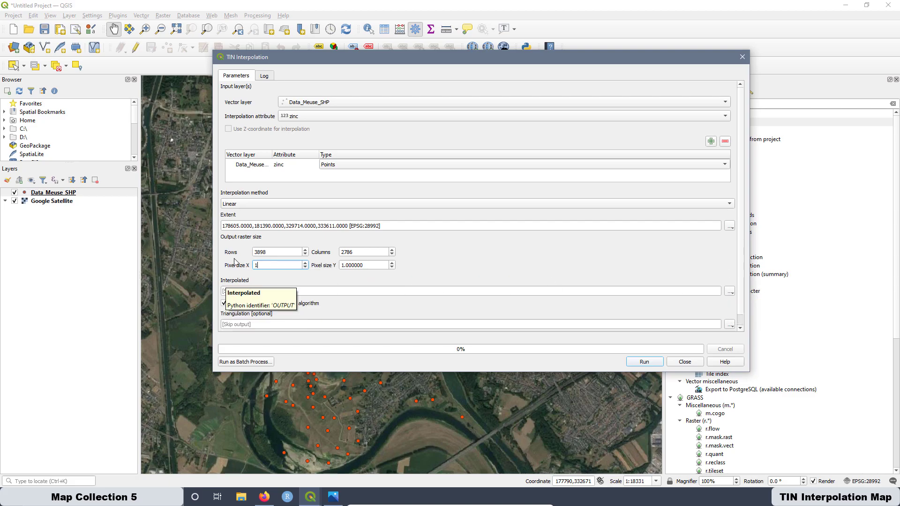
{"action": "left_click", "coordinate": [364, 271]}
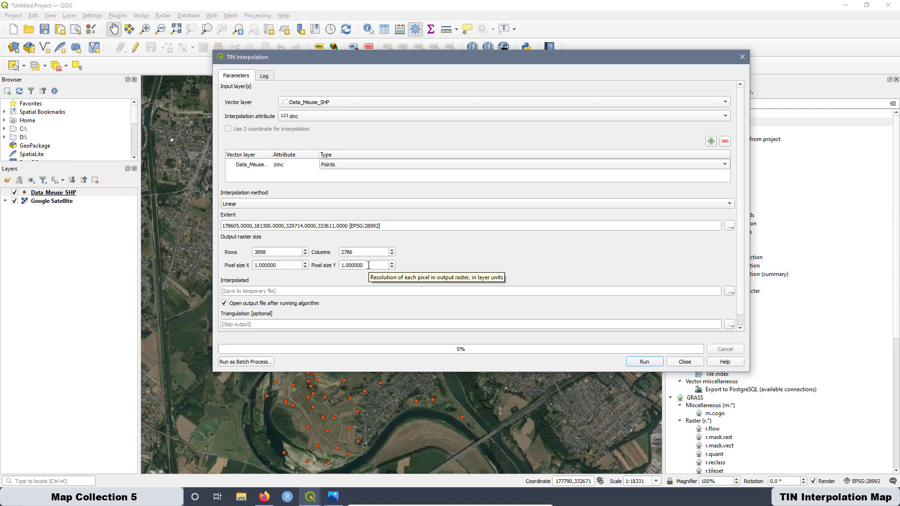
Set the interpolated raster output to a TIF file named TIN in the TIN Map folder on the Desktop.
{"action": "left_click", "coordinate": [730, 291]}
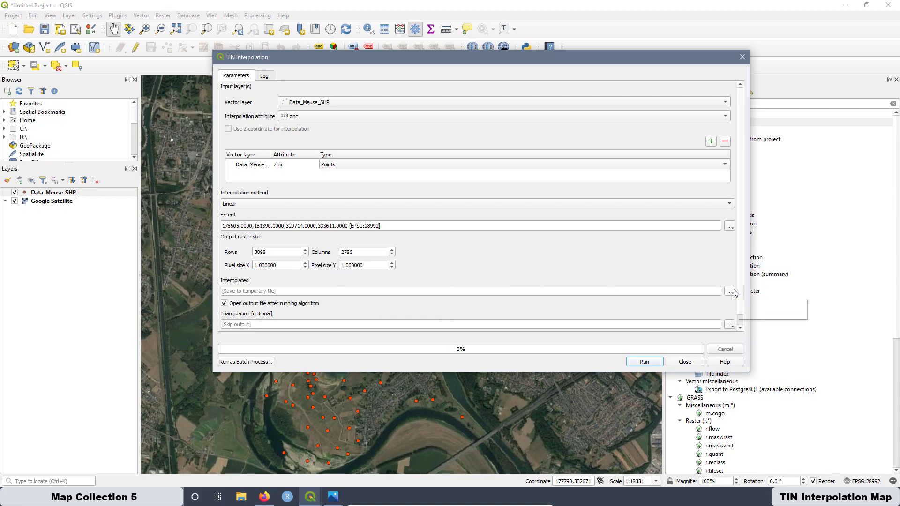
{"action": "left_click", "coordinate": [751, 311]}
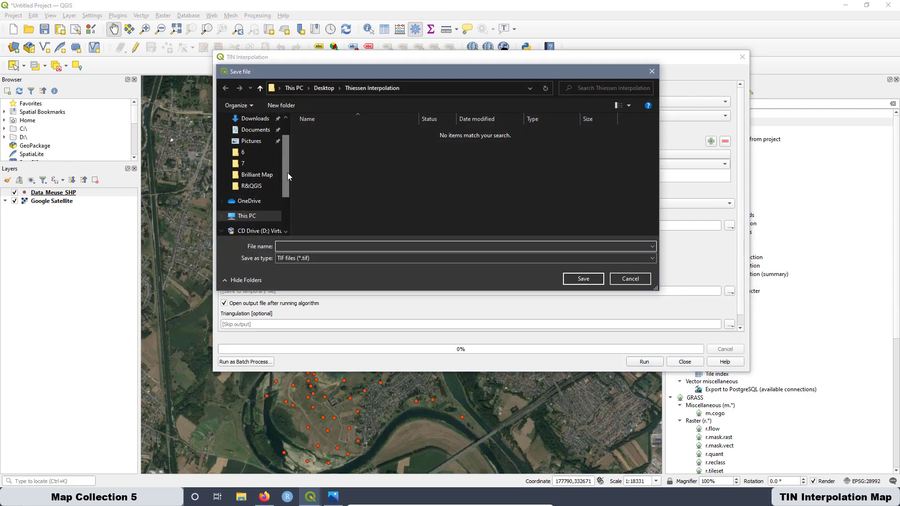
{"action": "scroll", "coordinate": [288, 173], "scroll_direction": "up", "scroll_amount": 1}
{"action": "left_click", "coordinate": [251, 137]}
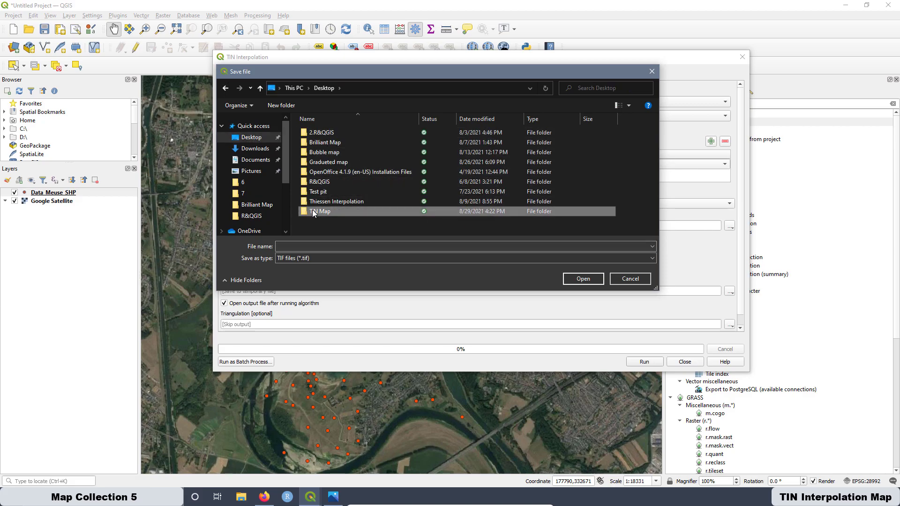
{"action": "double_click", "coordinate": [328, 212]}
{"action": "left_click", "coordinate": [289, 245]}
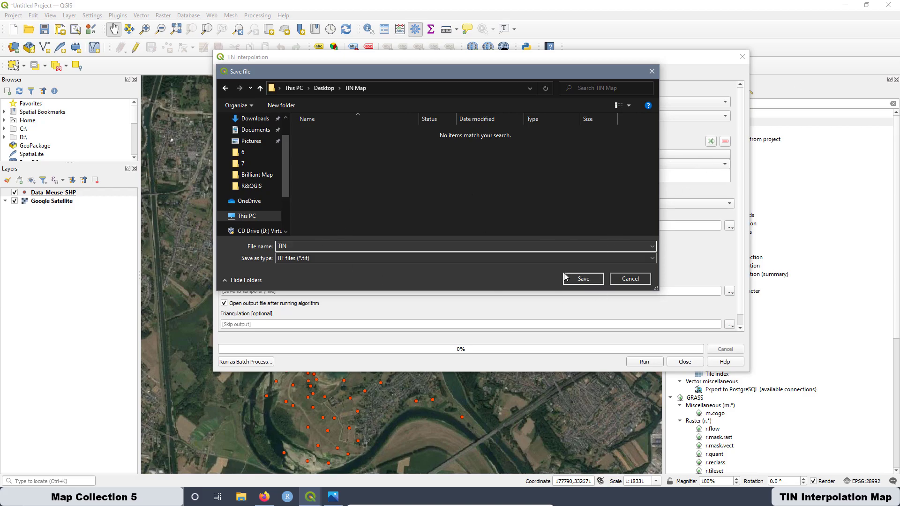
{"action": "left_click", "coordinate": [581, 278]}
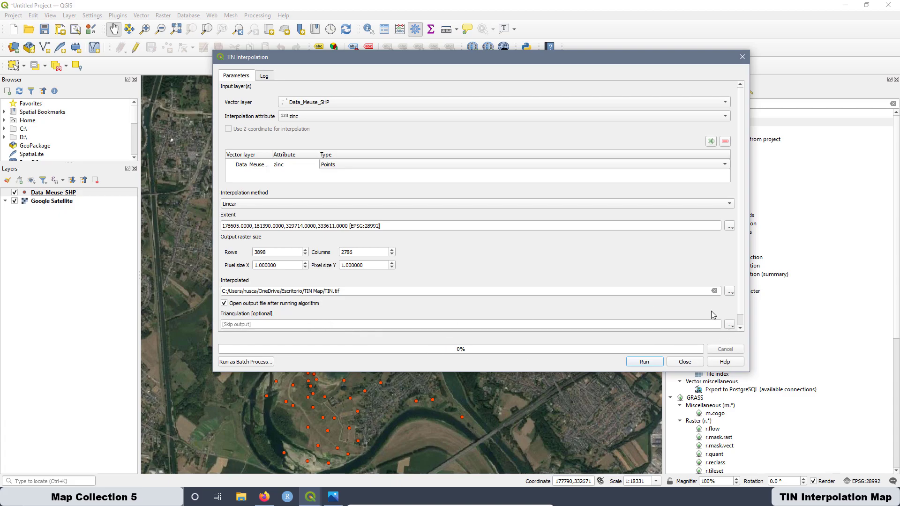
Set the triangulation output to the shapefile Vector_TIN in the TIN Map folder and run the TIN interpolation.
{"action": "left_click", "coordinate": [731, 325]}
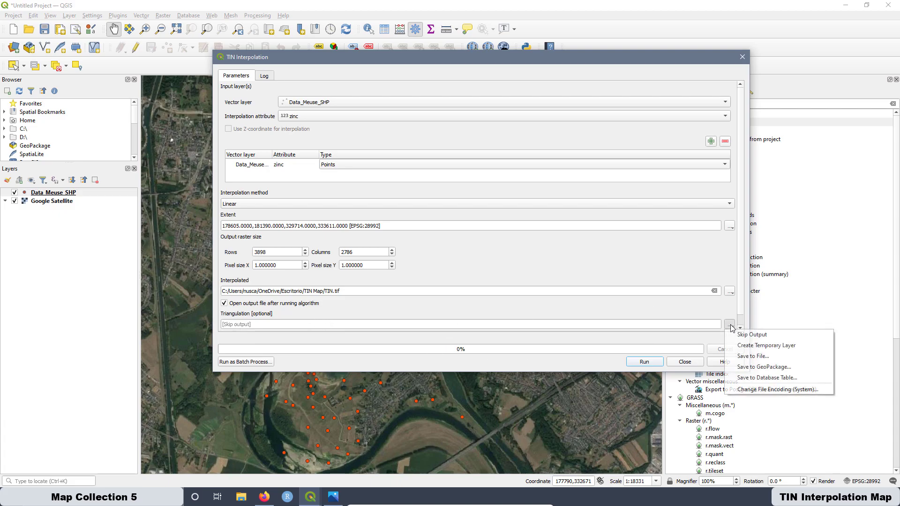
{"action": "left_click", "coordinate": [752, 357]}
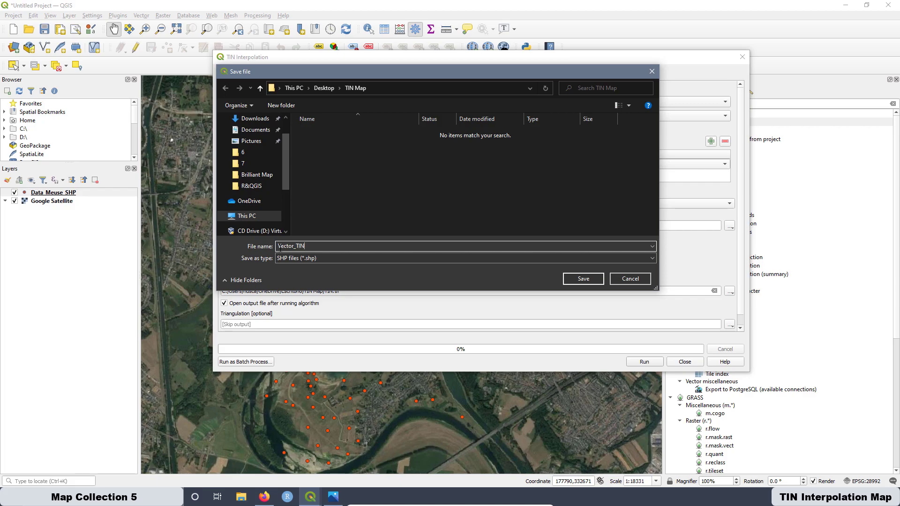
{"action": "left_click", "coordinate": [583, 279]}
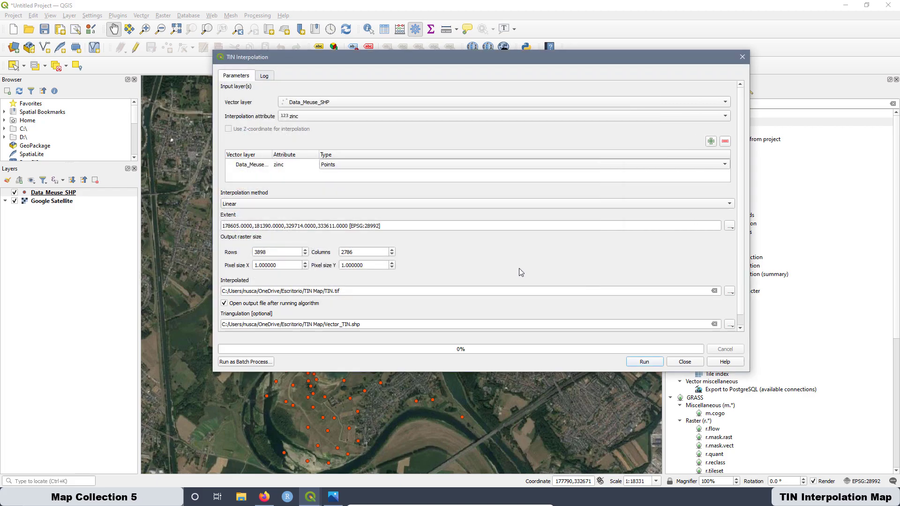
{"action": "left_click", "coordinate": [638, 362]}
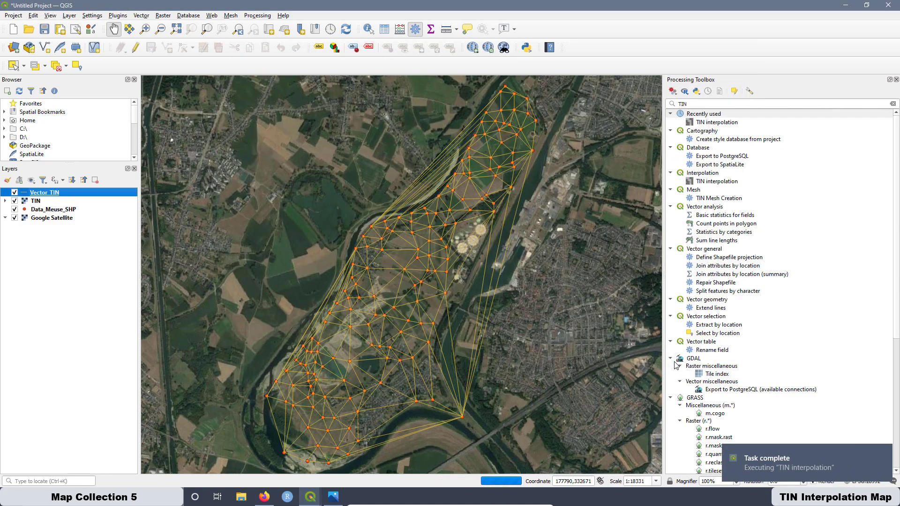
{"action": "left_click", "coordinate": [685, 362]}
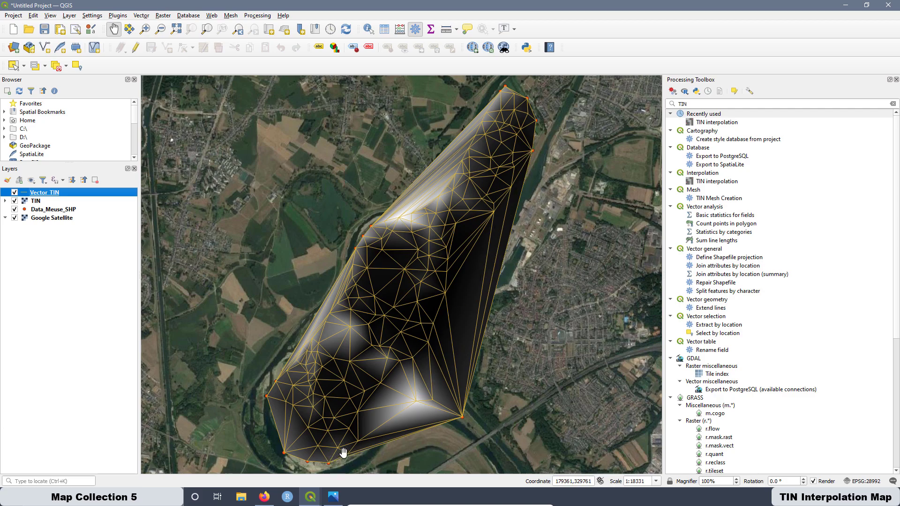
Hide the Vector_TIN layer and place the Data_Meuse_SHP layer above the TIN raster.
{"action": "left_click", "coordinate": [14, 192]}
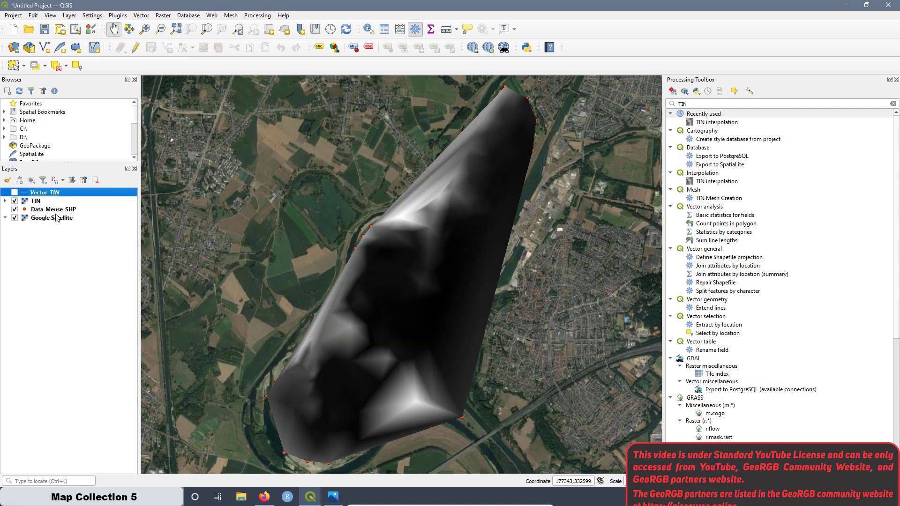
{"action": "left_click_drag", "start_coordinate": [53, 209], "coordinate": [64, 197]}
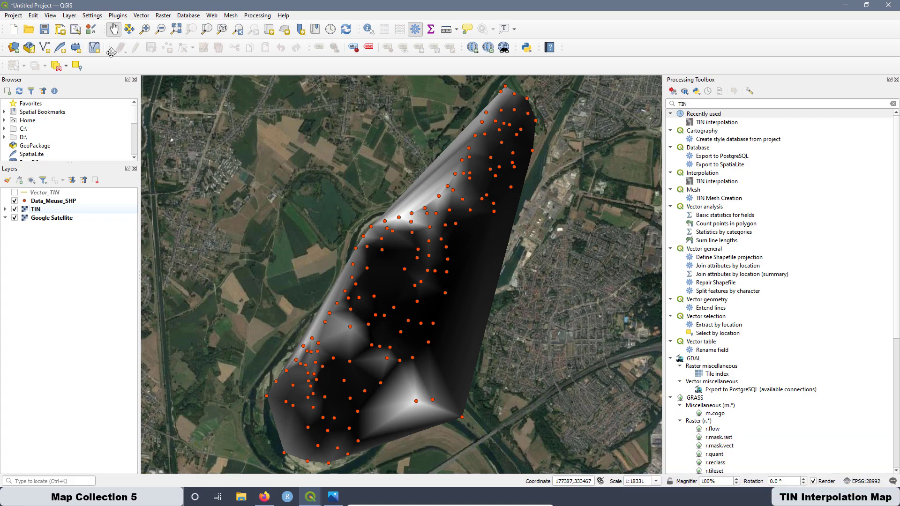
Start a new shapefile layer with the file name Limits in the TIN Map folder on the Desktop.
{"action": "left_click", "coordinate": [69, 15]}
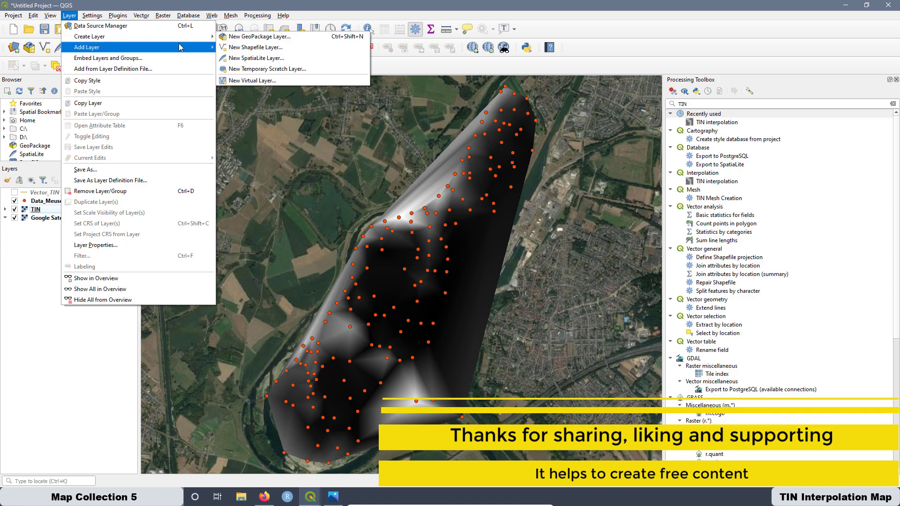
{"action": "mouse_move", "coordinate": [156, 39]}
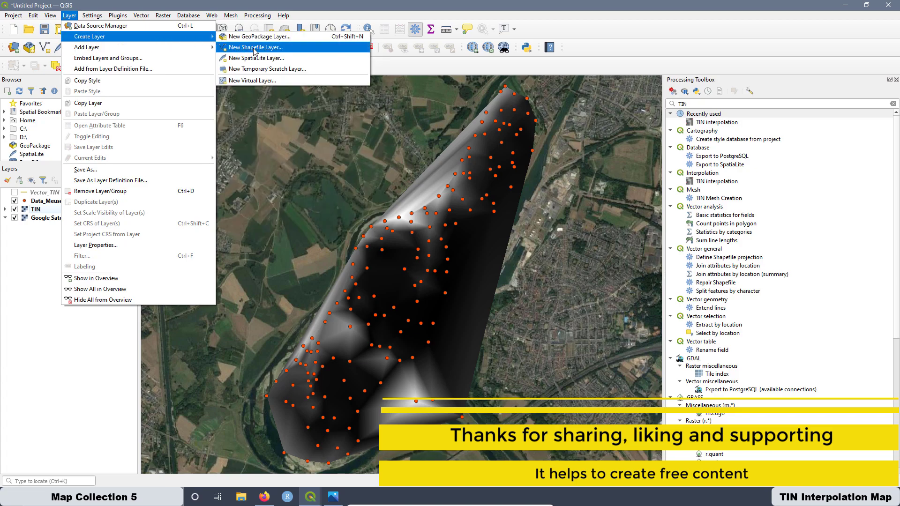
{"action": "left_click", "coordinate": [254, 47]}
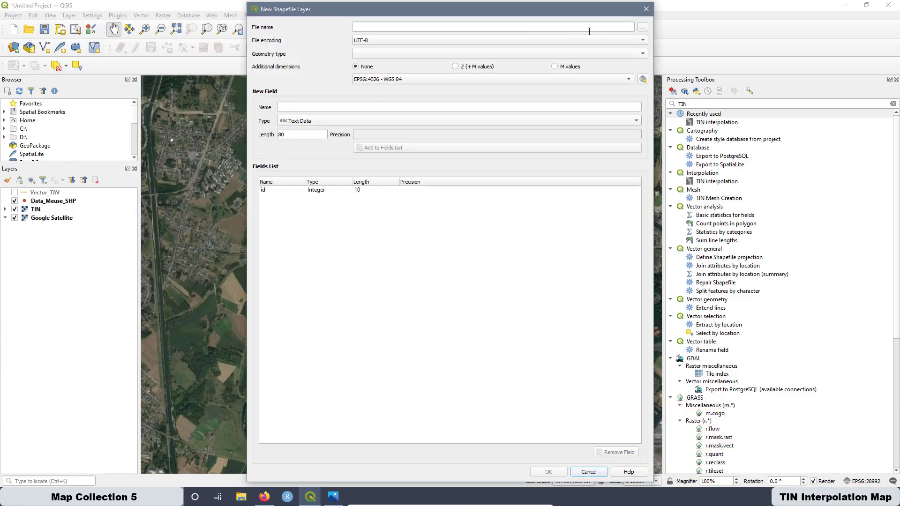
{"action": "left_click", "coordinate": [643, 28]}
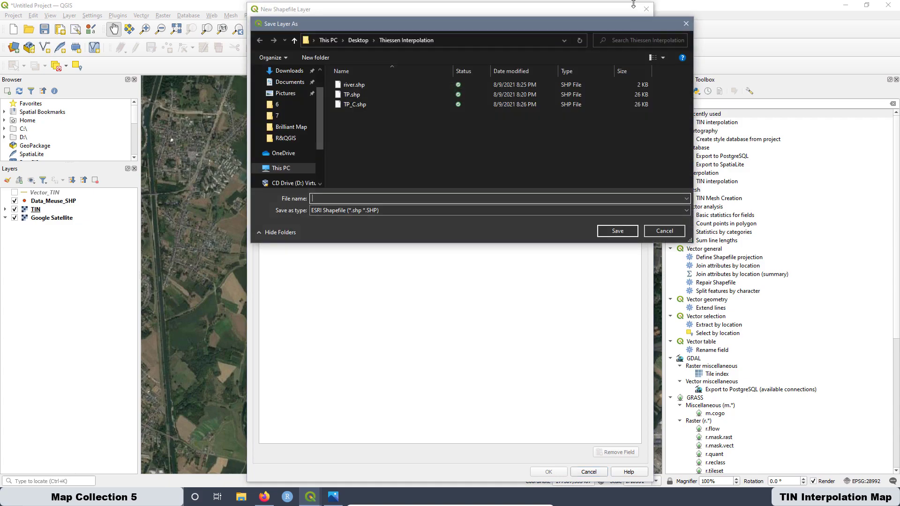
{"action": "scroll", "coordinate": [289, 108], "scroll_direction": "up", "scroll_amount": 2}
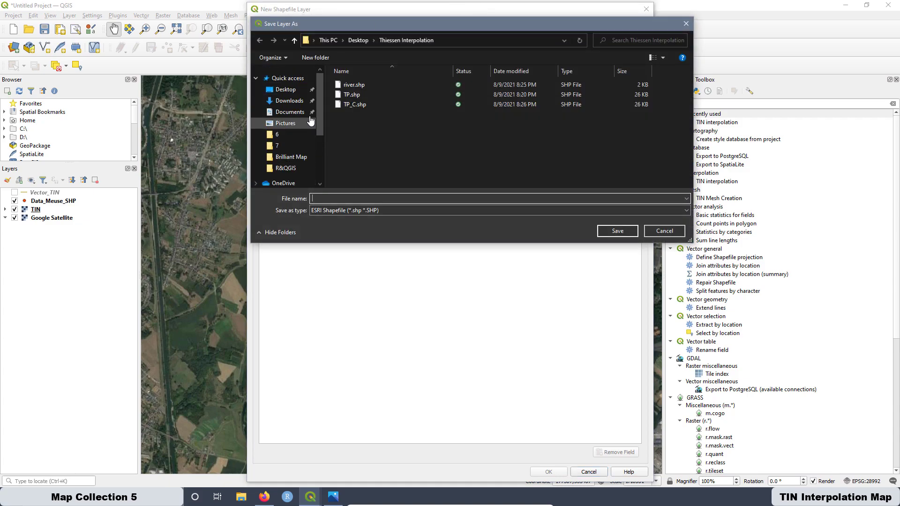
{"action": "left_click", "coordinate": [286, 89]}
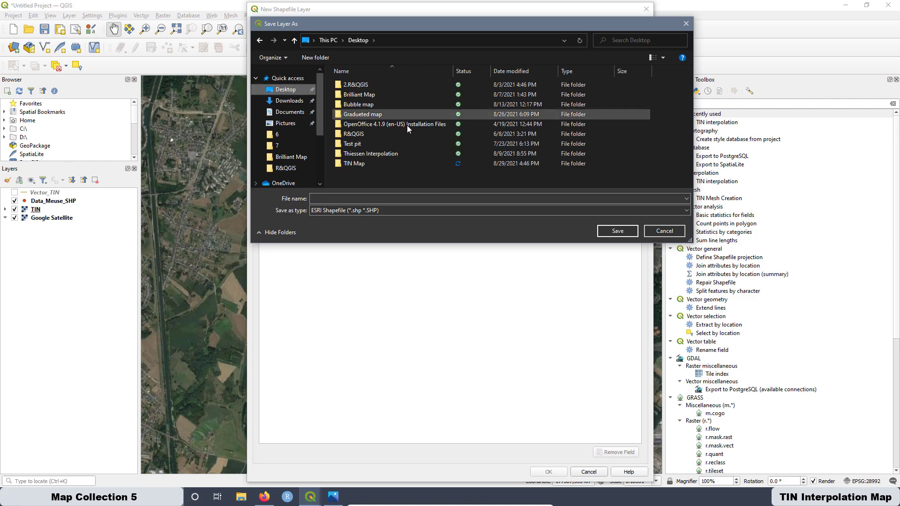
{"action": "double_click", "coordinate": [355, 164]}
{"action": "left_click", "coordinate": [321, 199]}
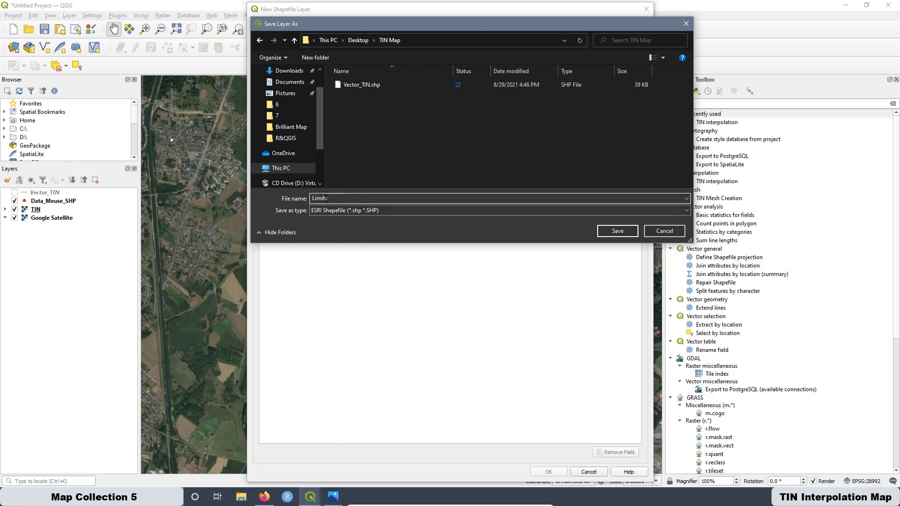
{"action": "left_click", "coordinate": [618, 231]}
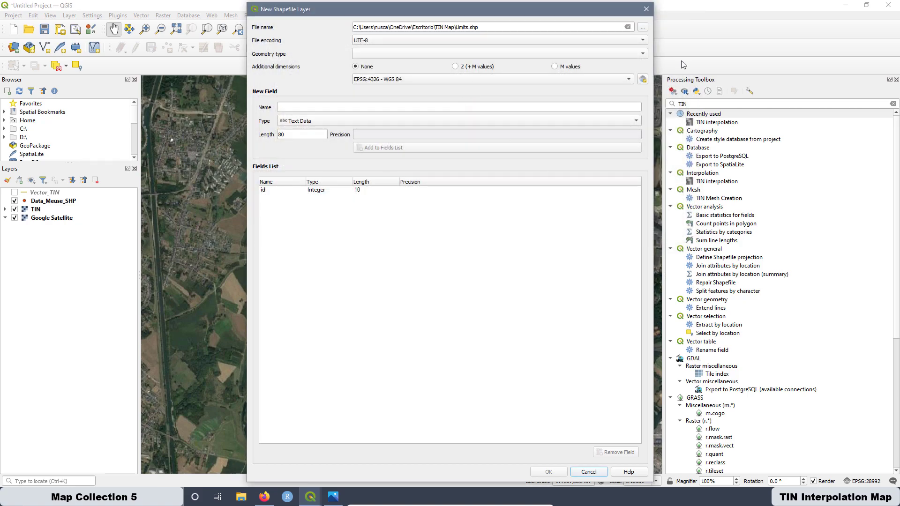
Set the geometry type of the new Limits shapefile layer to Polygon.
{"action": "left_click", "coordinate": [643, 54]}
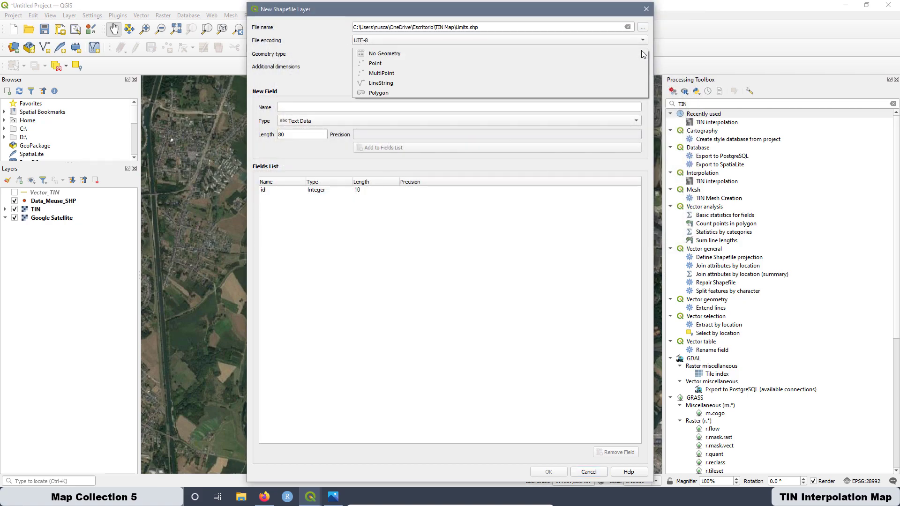
{"action": "left_click", "coordinate": [394, 92]}
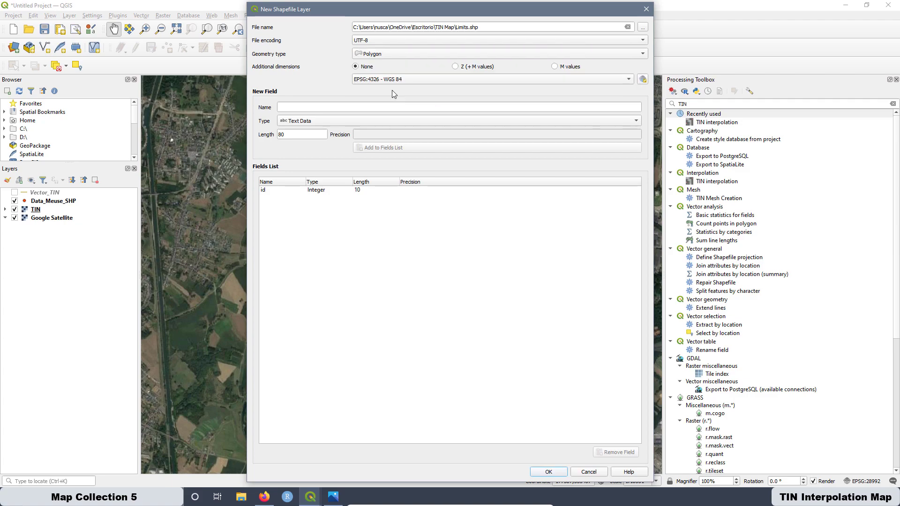
{"action": "left_click", "coordinate": [642, 80]}
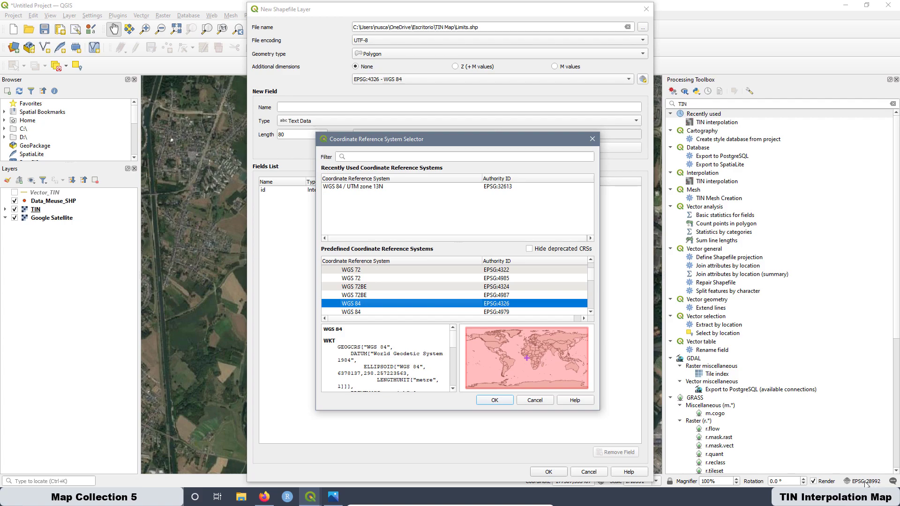
{"action": "left_click", "coordinate": [358, 158]}
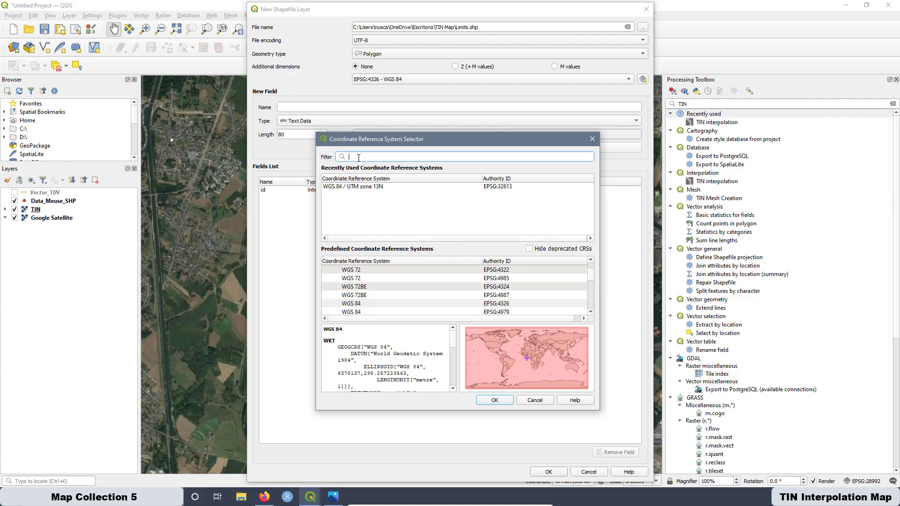
{"action": "type", "text": "28992"}
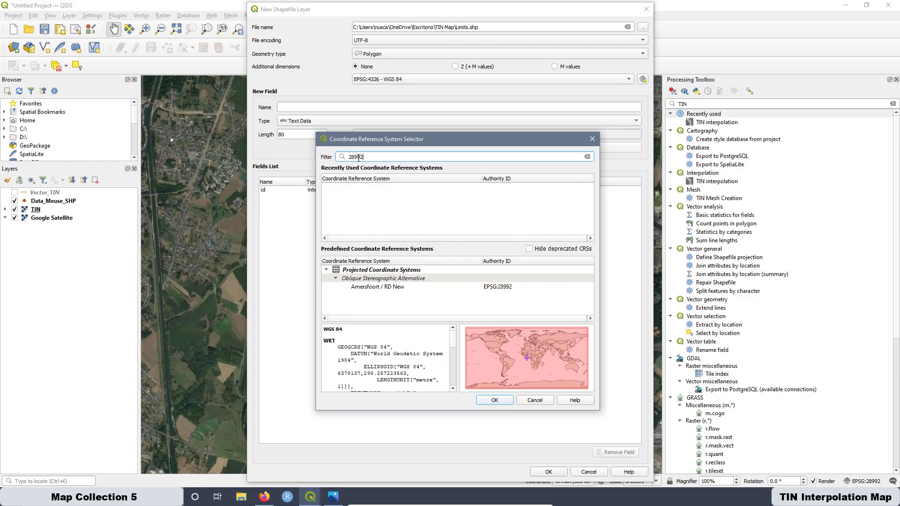
{"action": "left_click", "coordinate": [497, 401]}
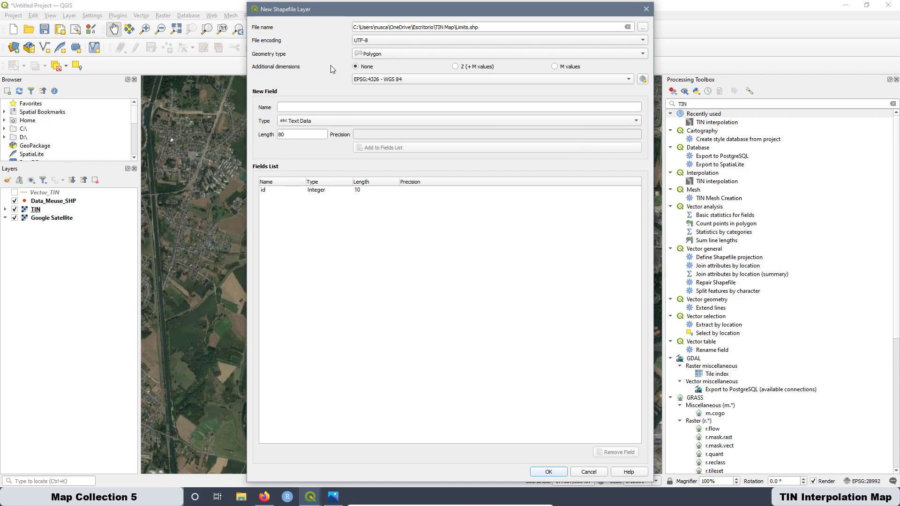
Set the new layer's coordinate reference system to EPSG:28992 - Amersfoort / RD New and create the Limits layer.
{"action": "left_click", "coordinate": [642, 79]}
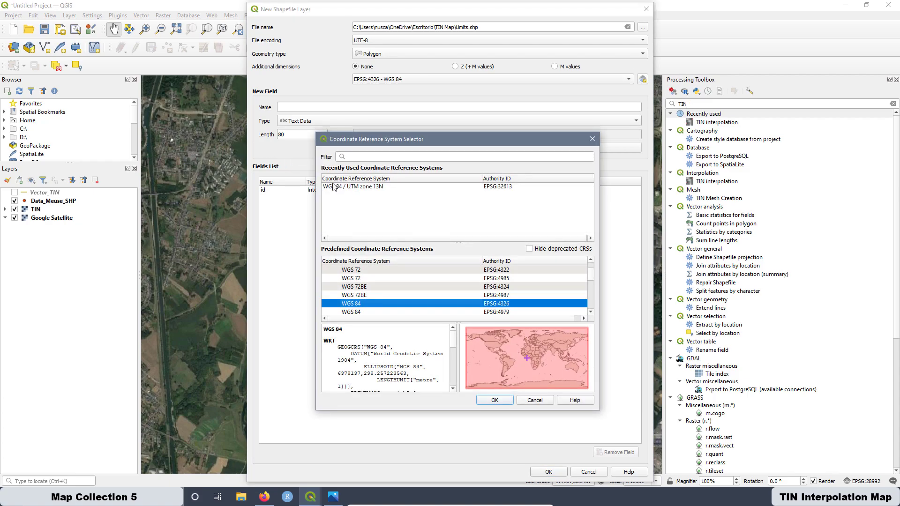
{"action": "left_click", "coordinate": [372, 156]}
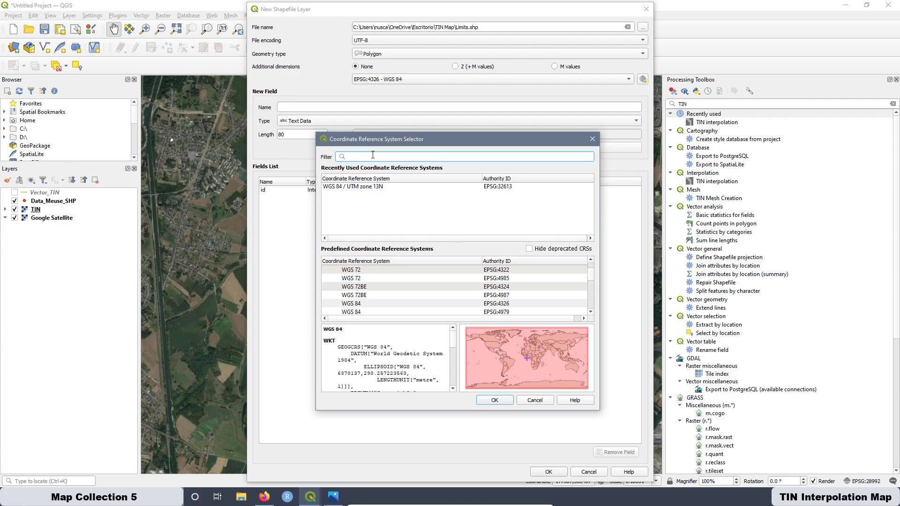
{"action": "type", "text": "28992"}
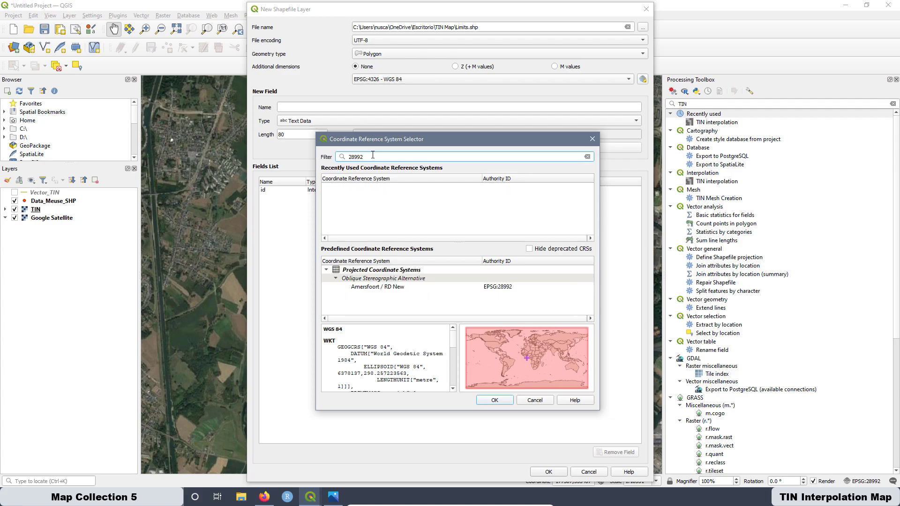
{"action": "left_click", "coordinate": [391, 287]}
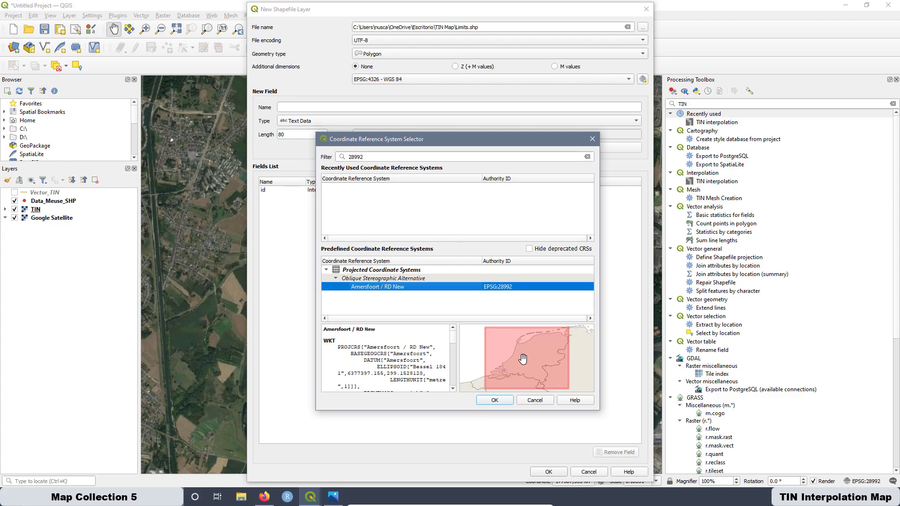
{"action": "left_click", "coordinate": [498, 400]}
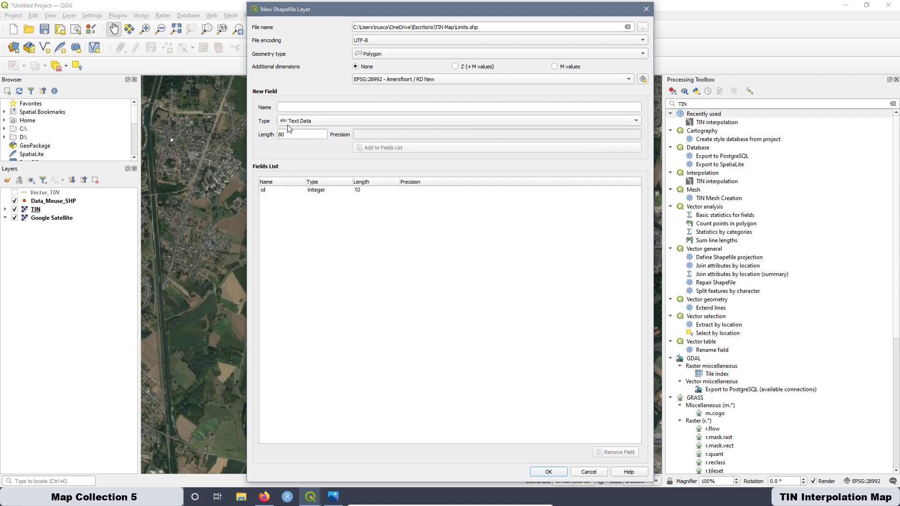
{"action": "left_click", "coordinate": [548, 472]}
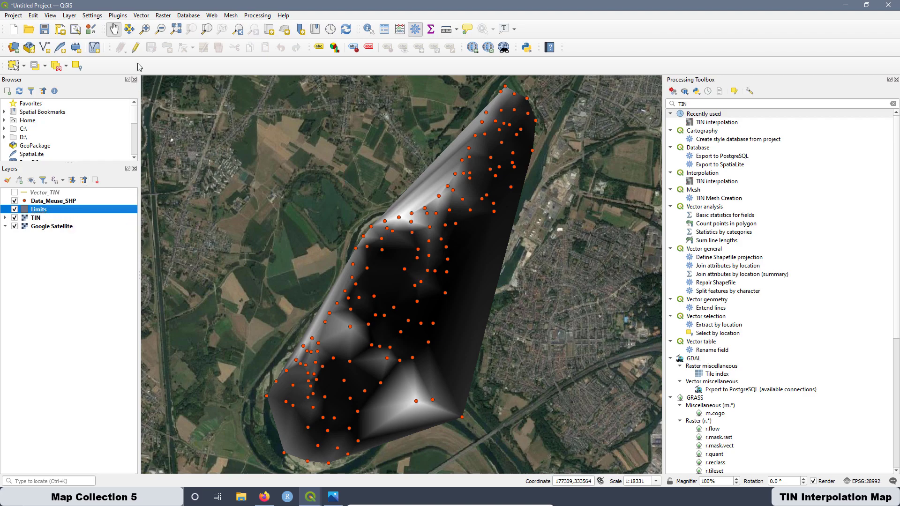
Start editing the Limits layer and trace the polygon's western edge through the outermost sample points, starting from the southwestern one.
{"action": "left_click", "coordinate": [136, 48]}
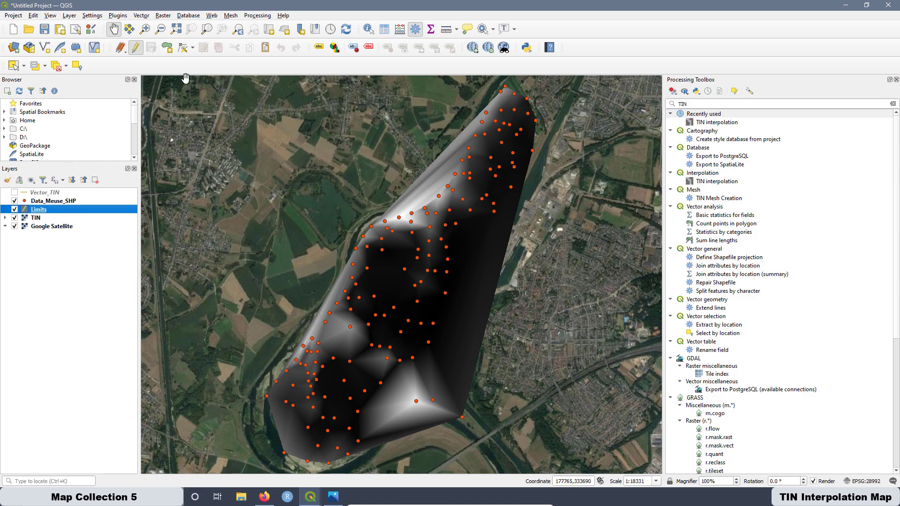
{"action": "left_click", "coordinate": [168, 47]}
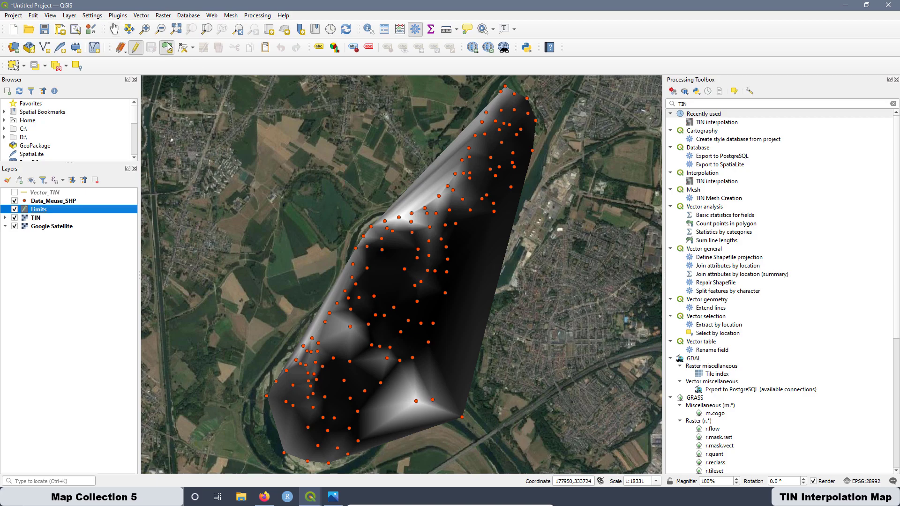
{"action": "scroll", "coordinate": [291, 413], "scroll_direction": "up", "scroll_amount": 3}
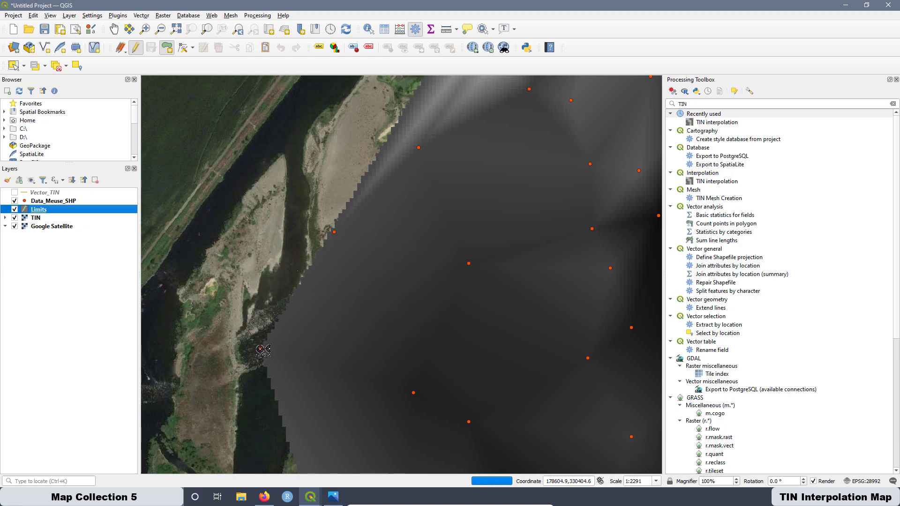
{"action": "left_click", "coordinate": [260, 349]}
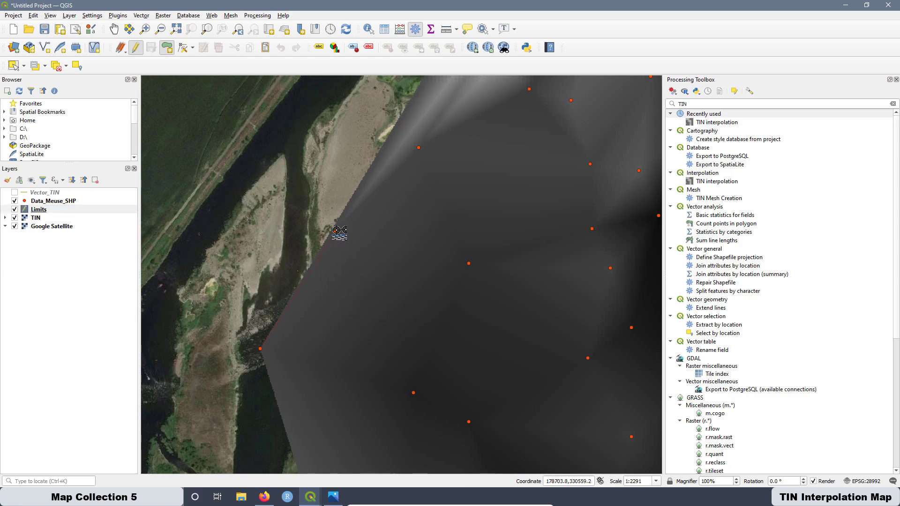
{"action": "left_click", "coordinate": [334, 233]}
{"action": "scroll", "coordinate": [422, 245], "scroll_direction": "down", "scroll_amount": 2}
{"action": "scroll", "coordinate": [422, 246], "scroll_direction": "up", "scroll_amount": 2}
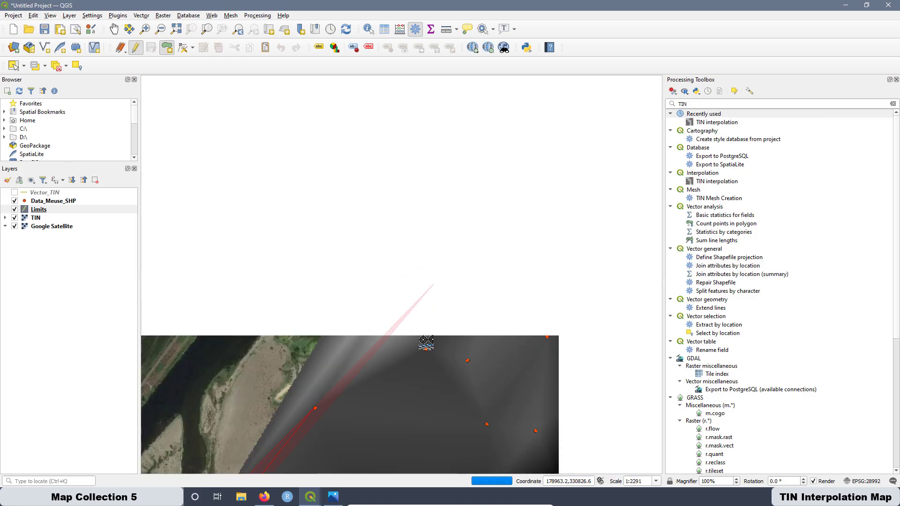
{"action": "left_click", "coordinate": [396, 325]}
{"action": "scroll", "coordinate": [396, 324], "scroll_direction": "down", "scroll_amount": 1}
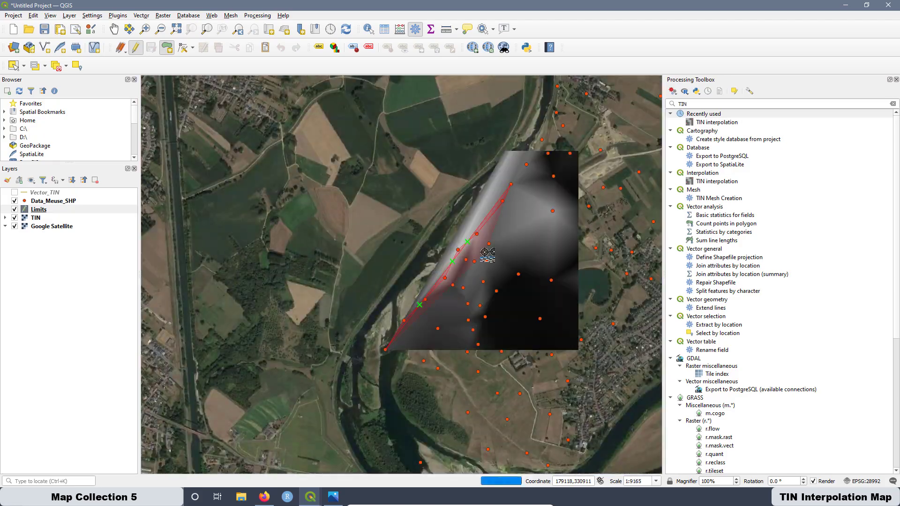
With the TIN raster hidden, trace the remaining boundary around the sample points along the river and finish the polygon with an empty id.
{"action": "scroll", "coordinate": [537, 241], "scroll_direction": "down", "scroll_amount": 1}
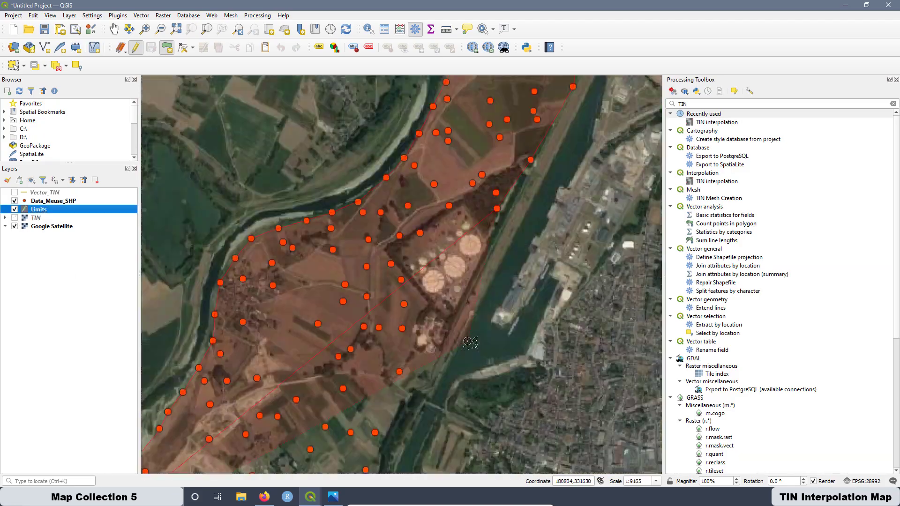
{"action": "scroll", "coordinate": [468, 342], "scroll_direction": "down", "scroll_amount": 1}
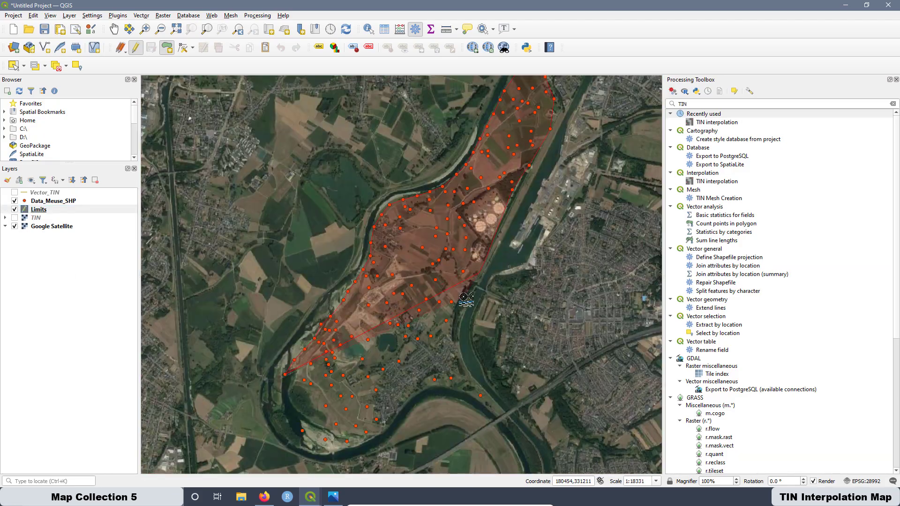
{"action": "scroll", "coordinate": [281, 365], "scroll_direction": "up", "scroll_amount": 1}
{"action": "left_click", "coordinate": [15, 218]}
{"action": "left_click", "coordinate": [15, 217]}
{"action": "scroll", "coordinate": [270, 284], "scroll_direction": "down", "scroll_amount": 2}
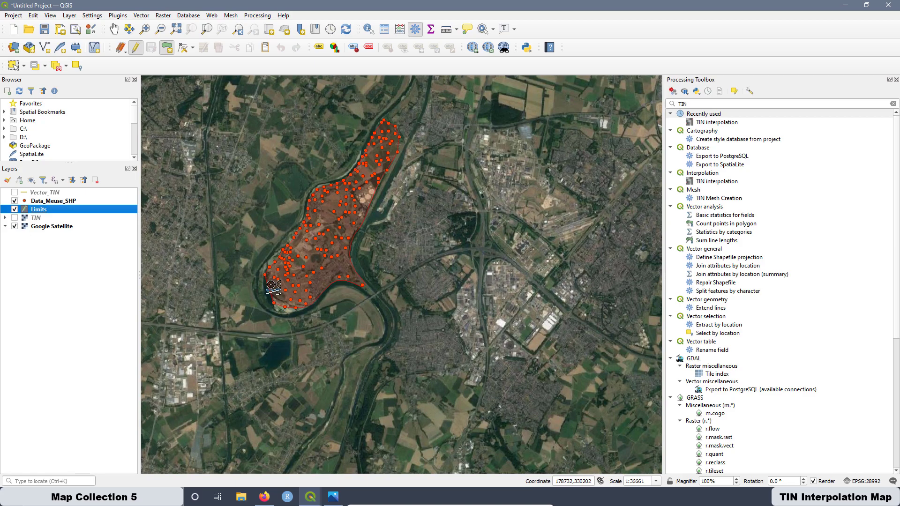
{"action": "right_click", "coordinate": [271, 284]}
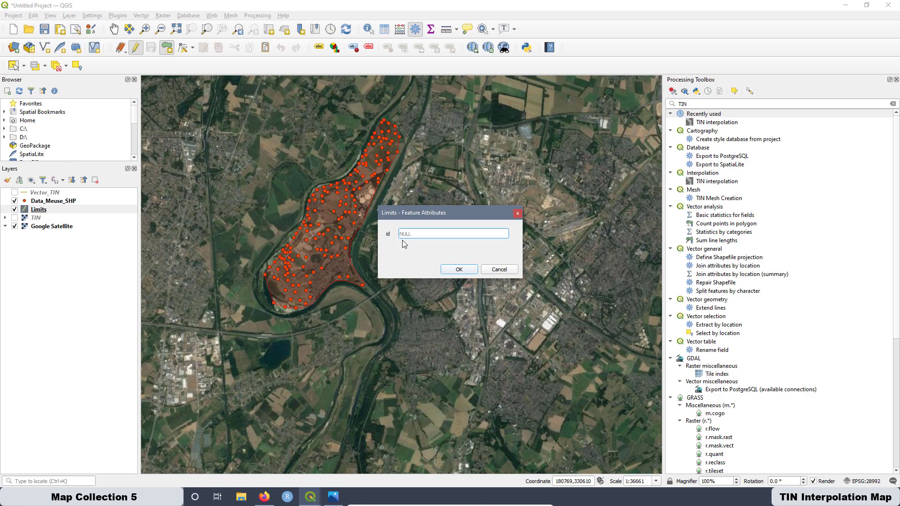
{"action": "left_click", "coordinate": [459, 269]}
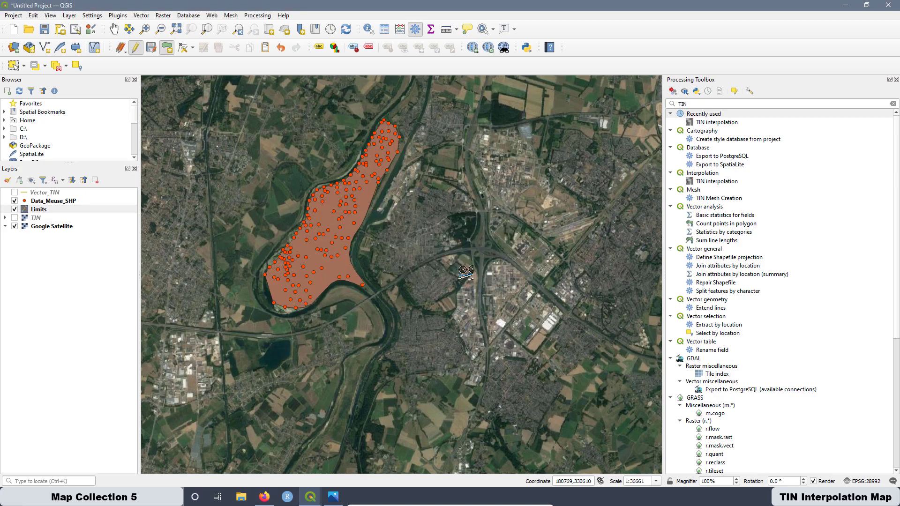
Stop editing the Limits layer and save its changes.
{"action": "scroll", "coordinate": [363, 139], "scroll_direction": "up", "scroll_amount": 1}
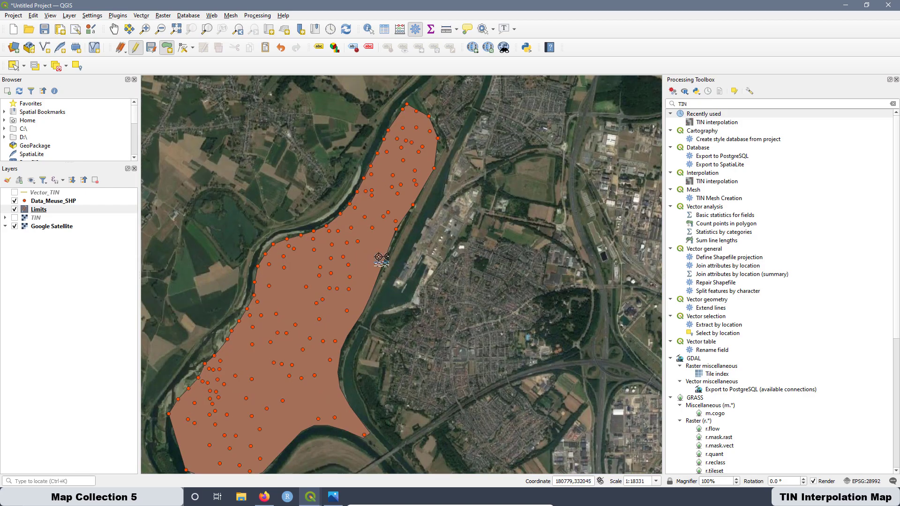
{"action": "scroll", "coordinate": [393, 259], "scroll_direction": "up", "scroll_amount": 1}
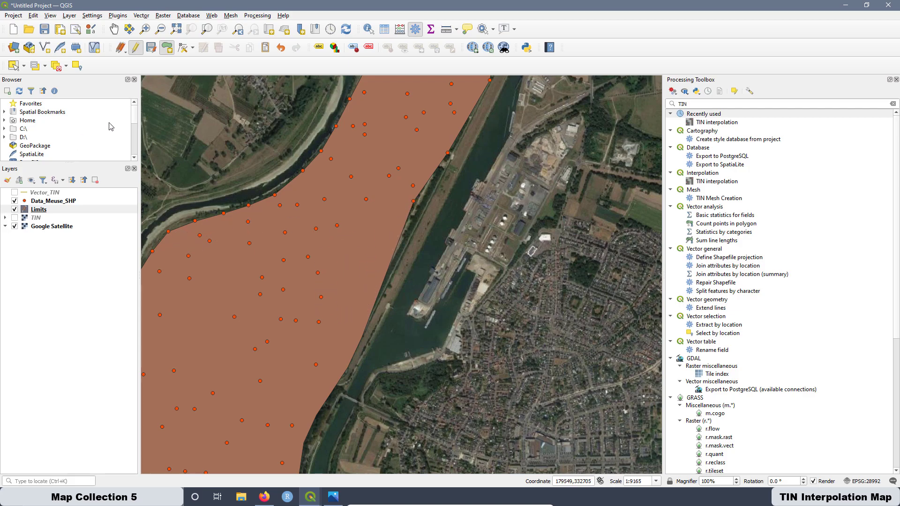
{"action": "left_click", "coordinate": [135, 48]}
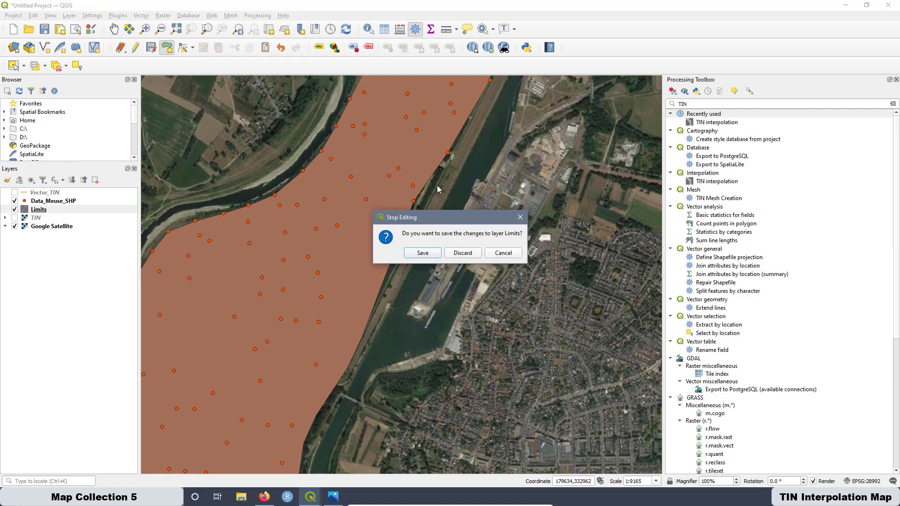
{"action": "left_click", "coordinate": [423, 253]}
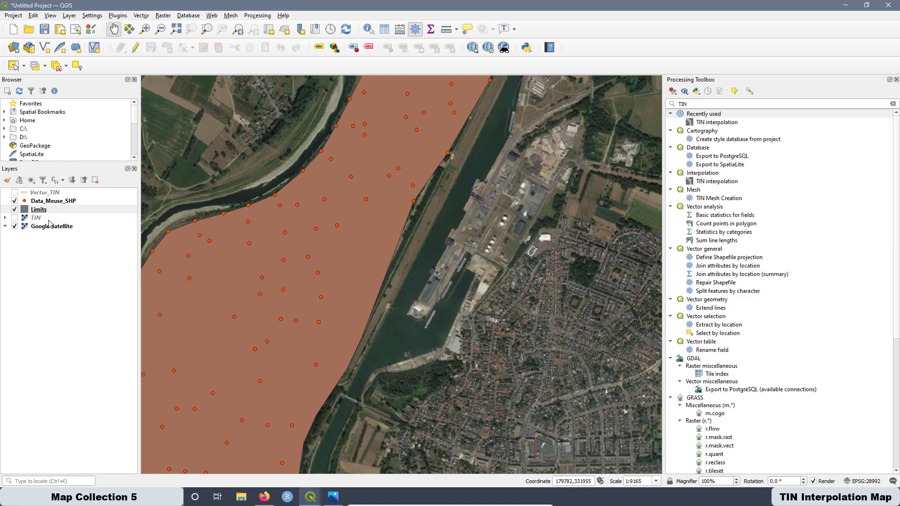
Compare the Limits polygon with the sample points and the river on the satellite image, hiding and showing the polygon layer.
{"action": "left_click", "coordinate": [14, 209]}
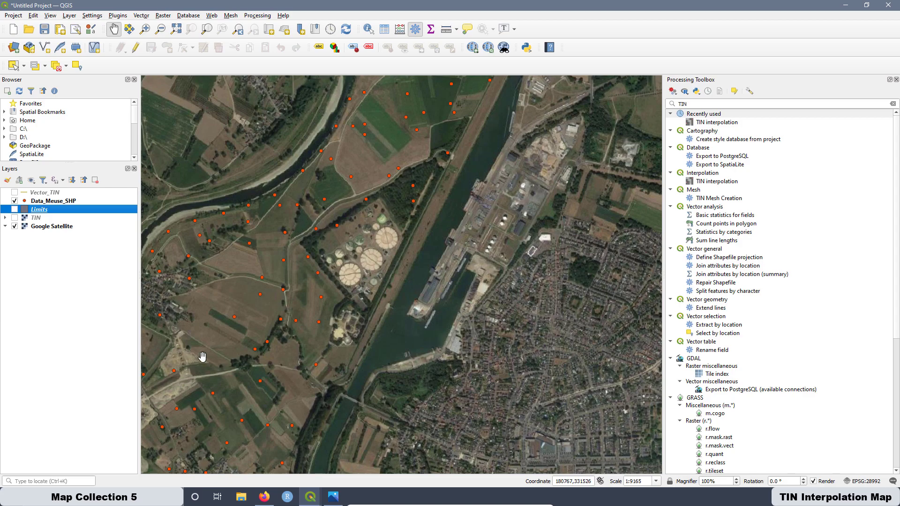
{"action": "scroll", "coordinate": [339, 255], "scroll_direction": "down", "scroll_amount": 1}
{"action": "scroll", "coordinate": [338, 254], "scroll_direction": "down", "scroll_amount": 1}
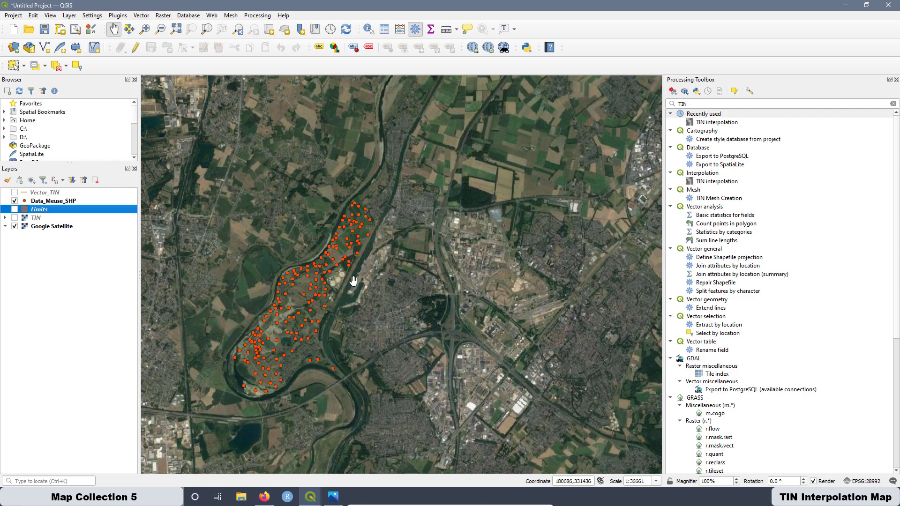
{"action": "scroll", "coordinate": [342, 295], "scroll_direction": "up", "scroll_amount": 1}
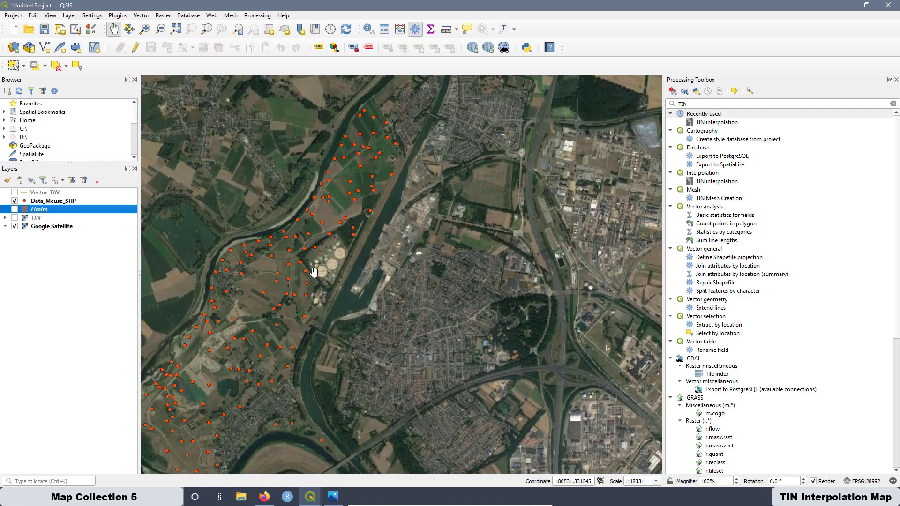
{"action": "left_click", "coordinate": [14, 210]}
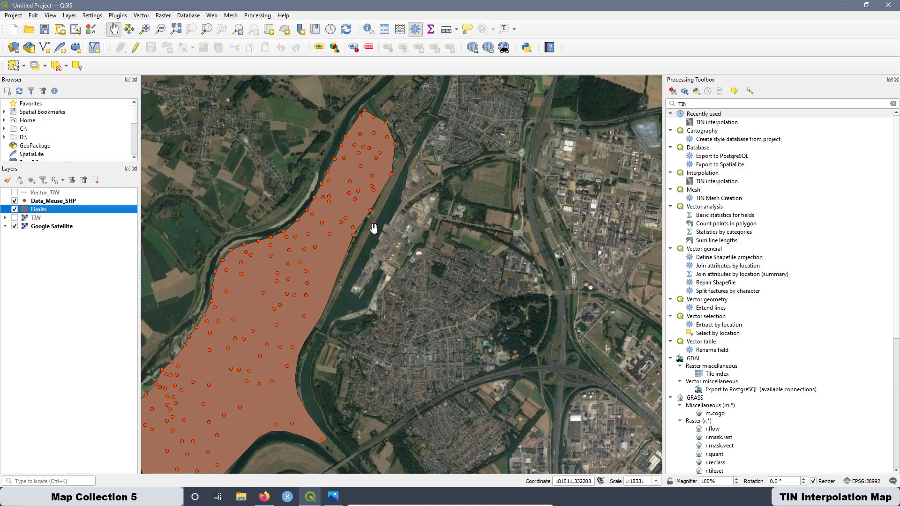
{"action": "scroll", "coordinate": [404, 158], "scroll_direction": "down", "scroll_amount": 1}
{"action": "scroll", "coordinate": [272, 308], "scroll_direction": "up", "scroll_amount": 1}
{"action": "left_click_drag", "start_coordinate": [284, 244], "coordinate": [291, 238]}
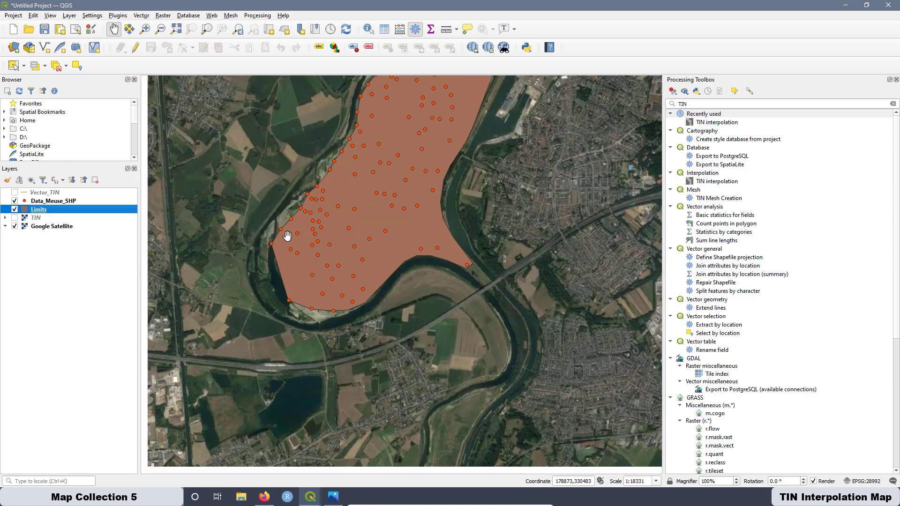
{"action": "scroll", "coordinate": [281, 272], "scroll_direction": "up", "scroll_amount": 1}
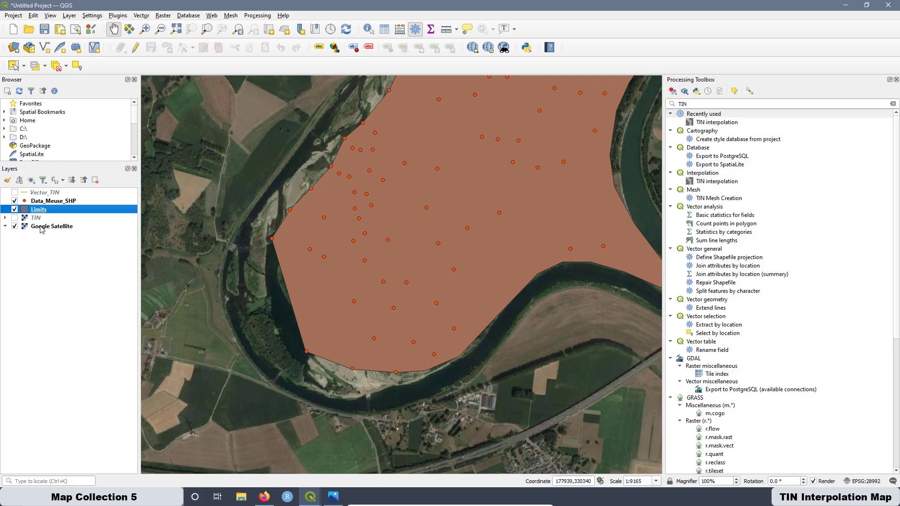
Show the TIN raster and compare its extent with the Limits polygon along the river banks.
{"action": "left_click", "coordinate": [14, 218]}
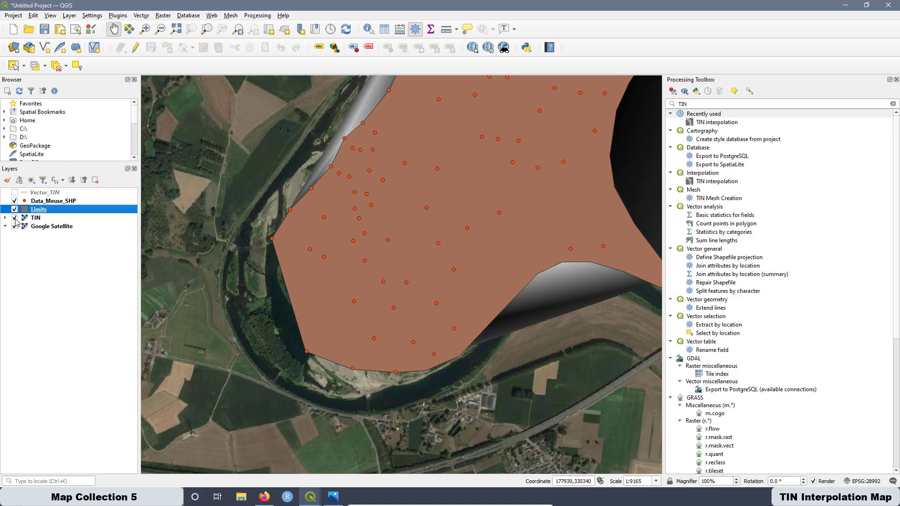
{"action": "left_click", "coordinate": [15, 209]}
{"action": "left_click", "coordinate": [14, 210]}
{"action": "scroll", "coordinate": [273, 240], "scroll_direction": "down", "scroll_amount": 1}
{"action": "scroll", "coordinate": [306, 241], "scroll_direction": "down", "scroll_amount": 1}
{"action": "scroll", "coordinate": [307, 188], "scroll_direction": "up", "scroll_amount": 2}
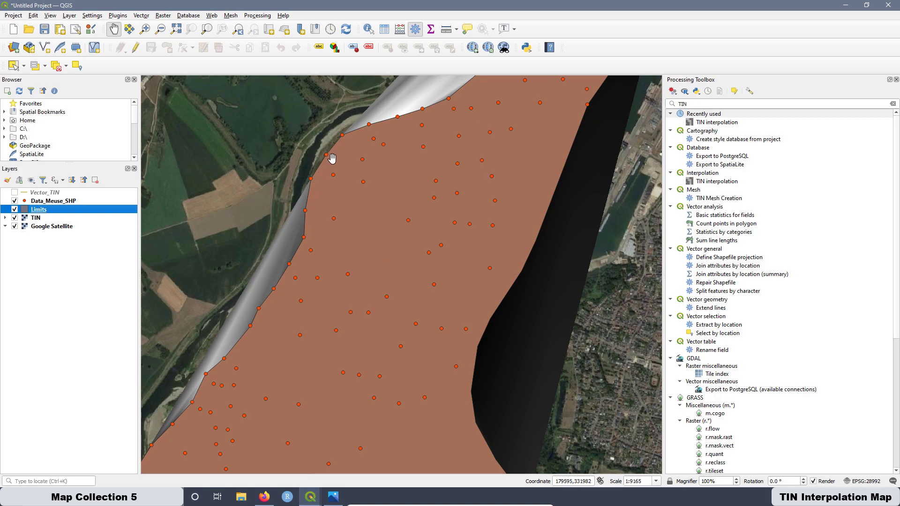
Set up Clip Raster by Mask Layer with TIN as the input layer and Limits as the mask layer.
{"action": "scroll", "coordinate": [241, 270], "scroll_direction": "down", "scroll_amount": 1}
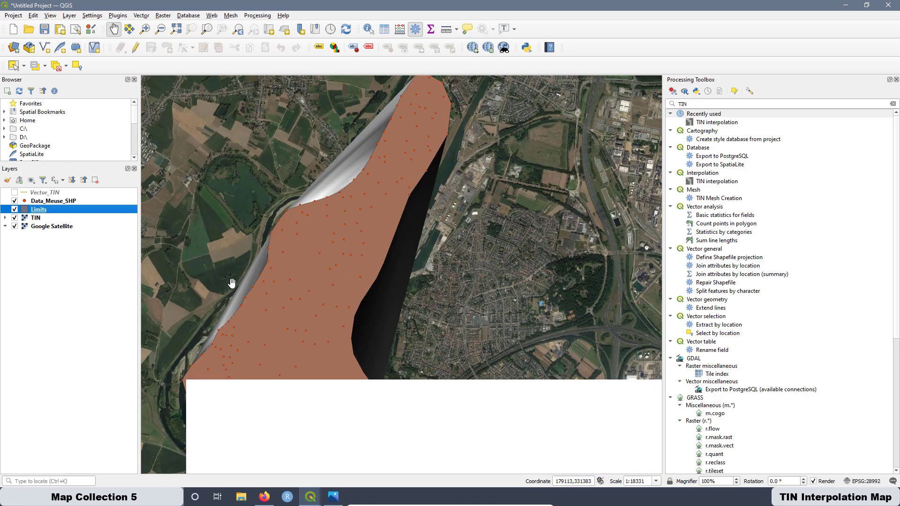
{"action": "scroll", "coordinate": [366, 295], "scroll_direction": "down", "scroll_amount": 1}
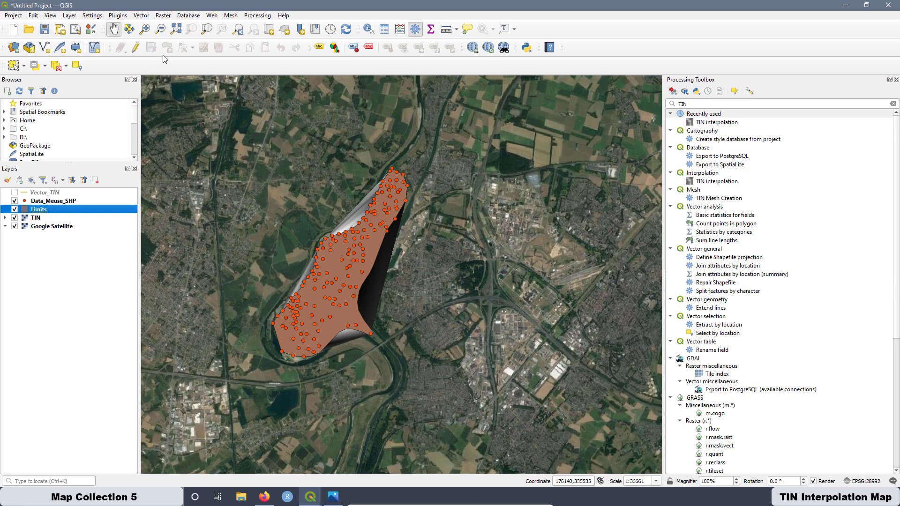
{"action": "left_click", "coordinate": [164, 16]}
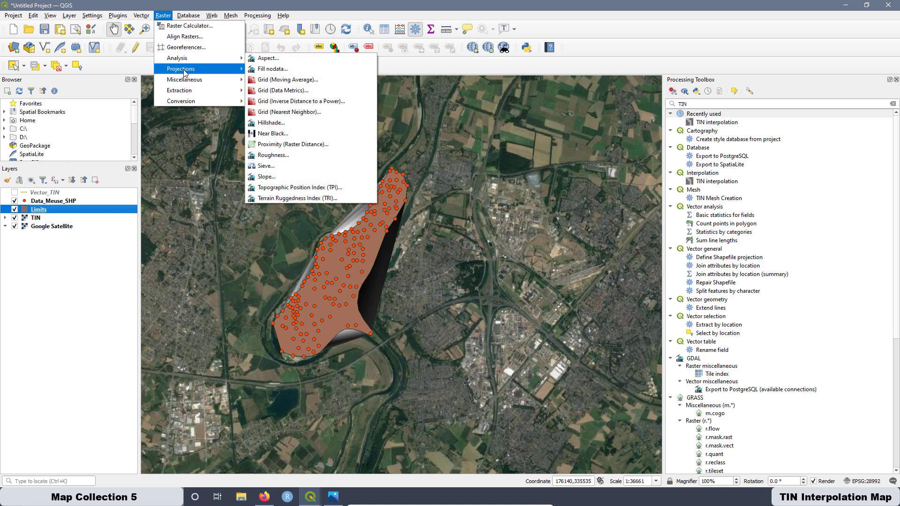
{"action": "mouse_move", "coordinate": [184, 94]}
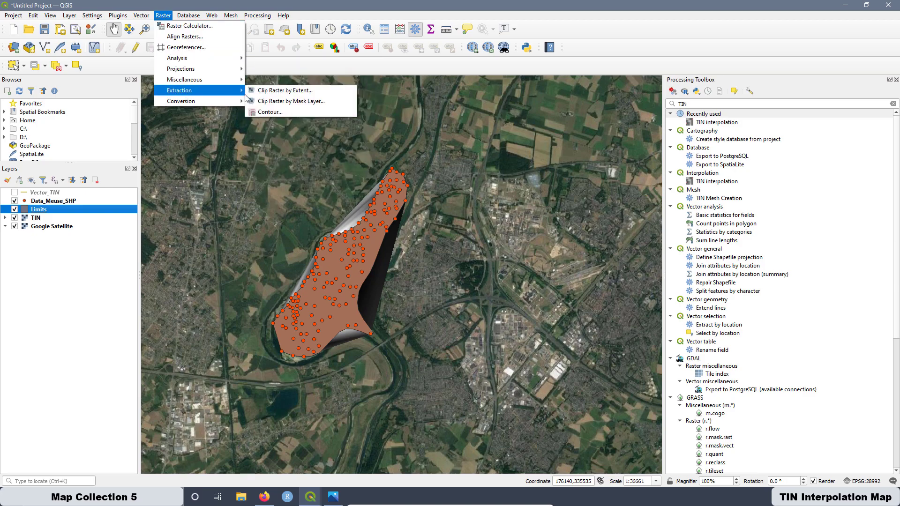
{"action": "left_click", "coordinate": [294, 102]}
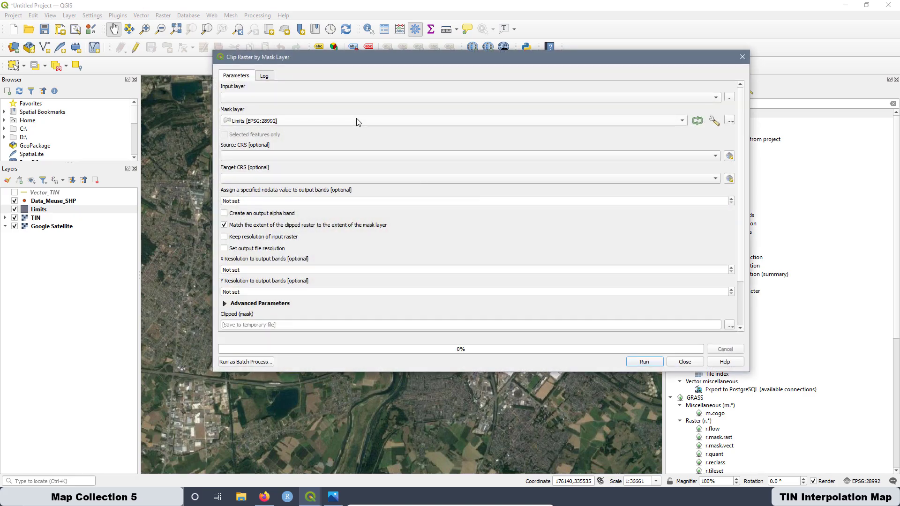
{"action": "left_click", "coordinate": [251, 98]}
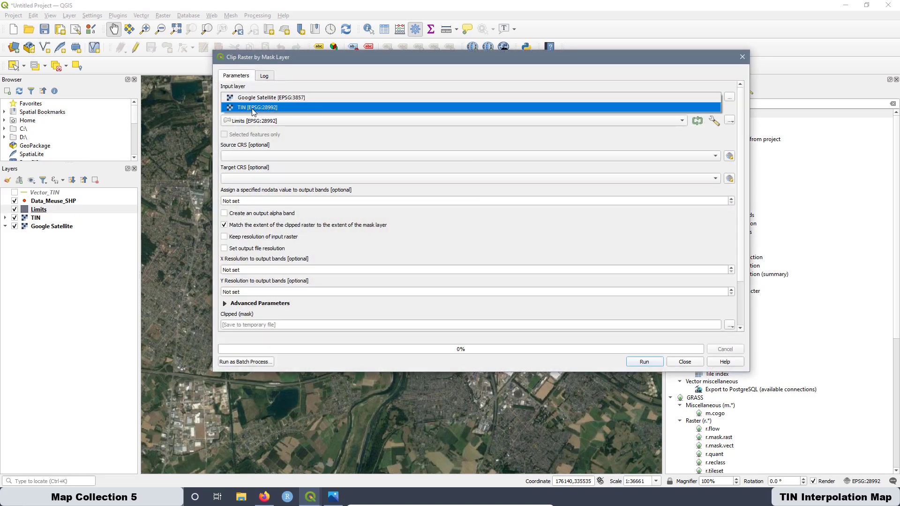
{"action": "left_click", "coordinate": [245, 109]}
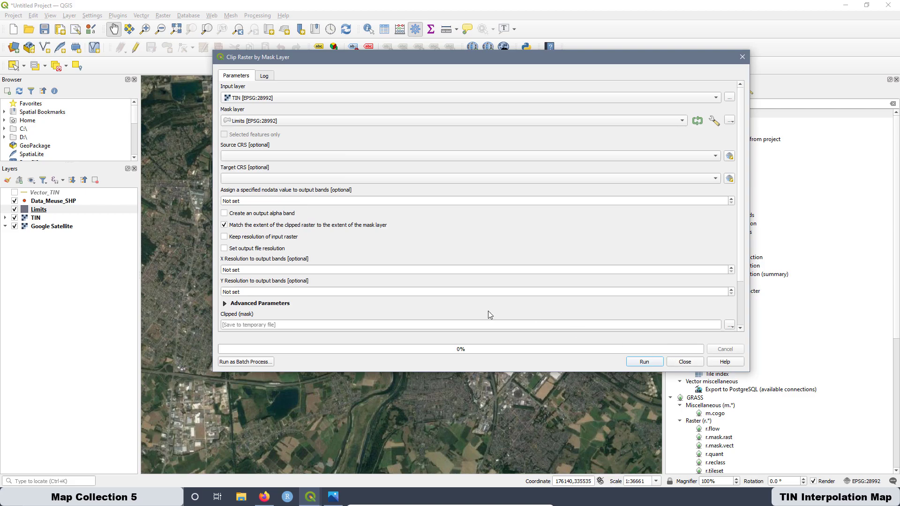
Set the clipped output to TIN_cut.tif in the TIN Map folder, run the clip and close the tool.
{"action": "scroll", "coordinate": [744, 291], "scroll_direction": "down", "scroll_amount": 2}
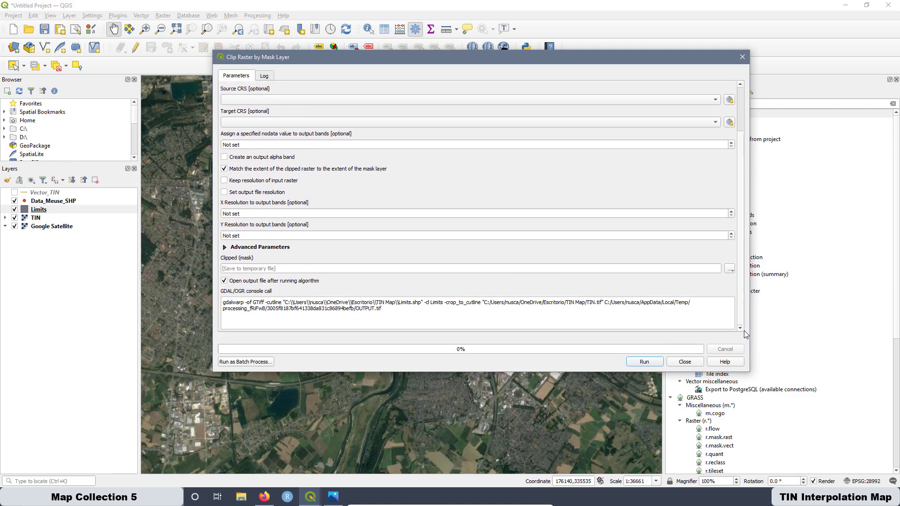
{"action": "left_click", "coordinate": [730, 269]}
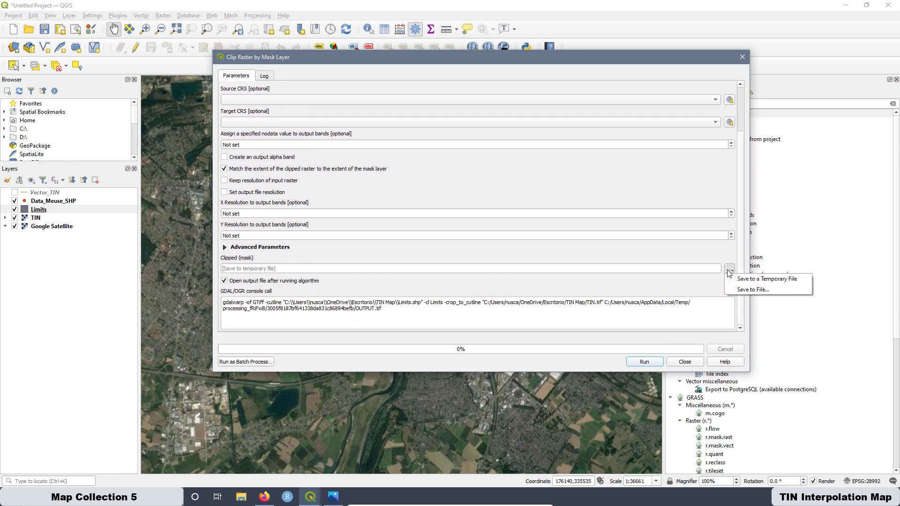
{"action": "left_click", "coordinate": [747, 290]}
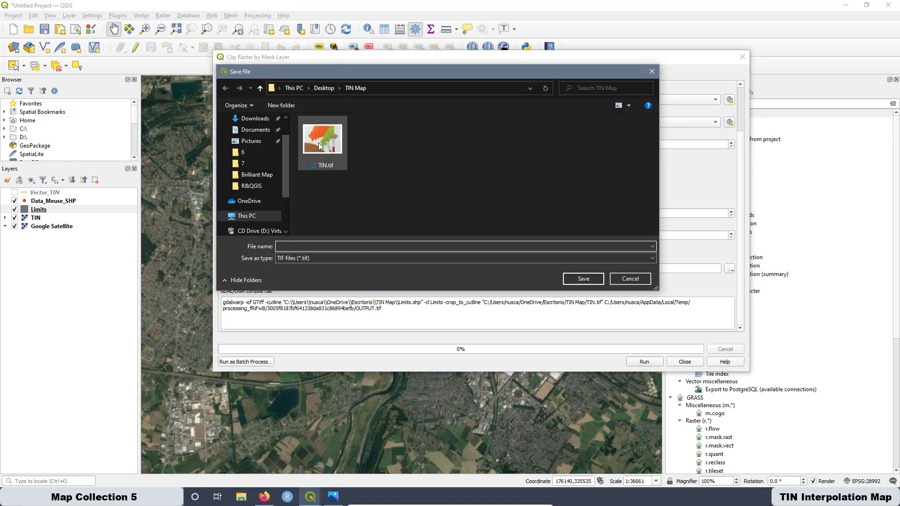
{"action": "double_click", "coordinate": [290, 248]}
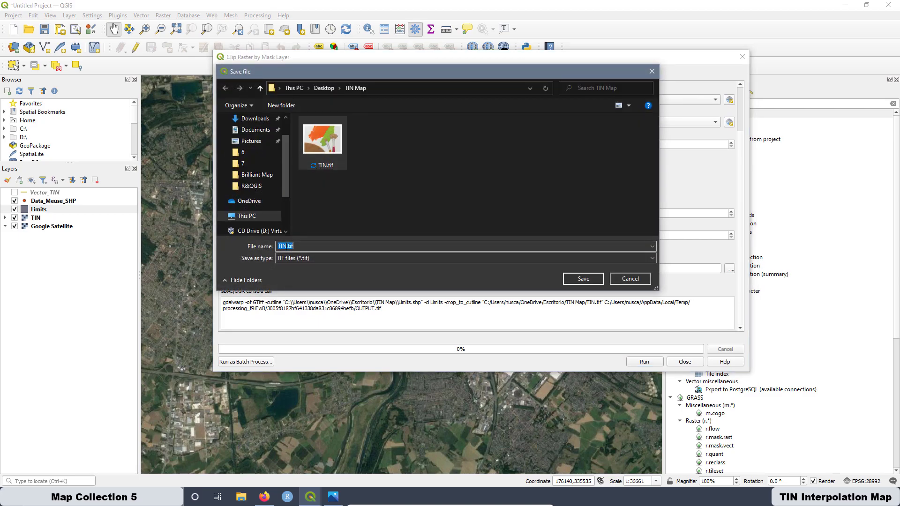
{"action": "left_click", "coordinate": [285, 246]}
{"action": "type", "text": "_cut"}
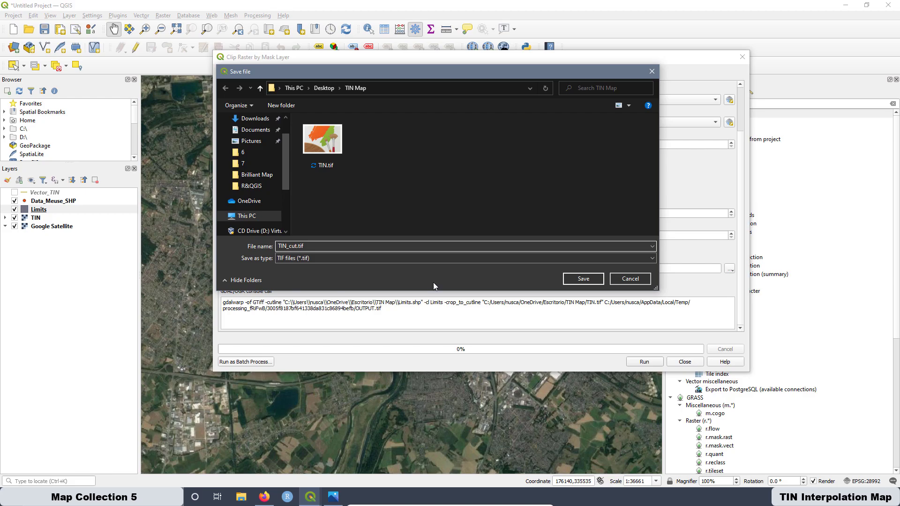
{"action": "left_click", "coordinate": [589, 279]}
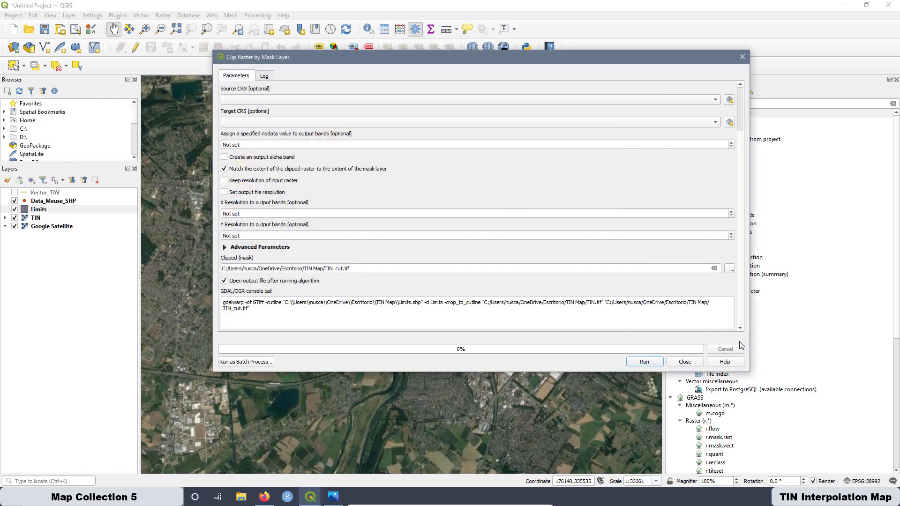
{"action": "left_click", "coordinate": [643, 362]}
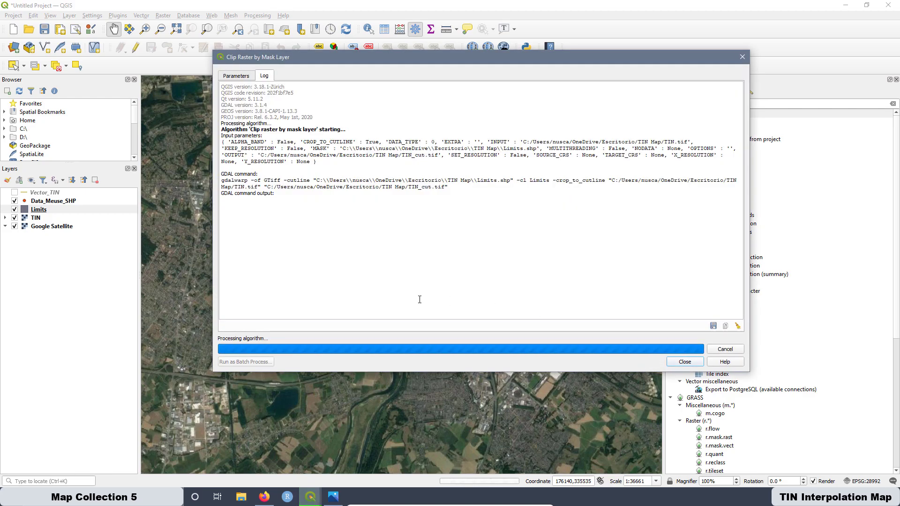
{"action": "left_click", "coordinate": [685, 362]}
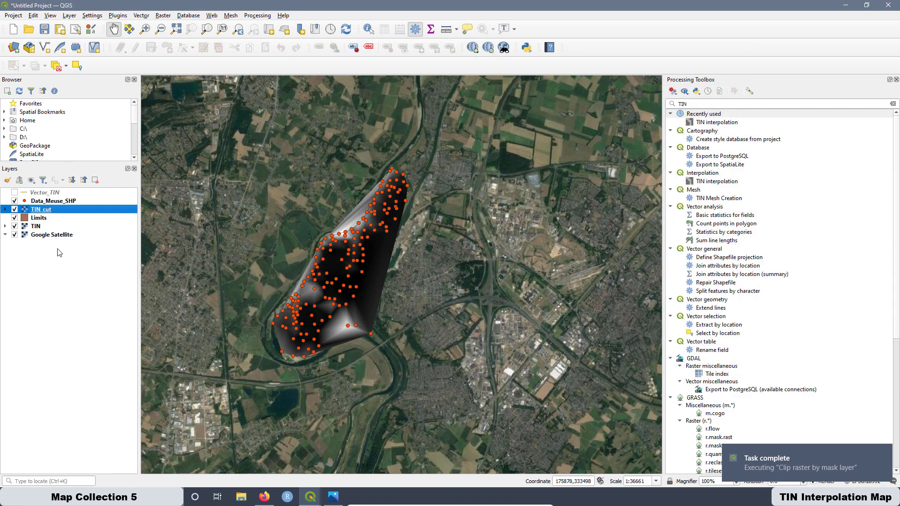
Hide the original TIN raster and remove it from the project.
{"action": "left_click", "coordinate": [15, 226]}
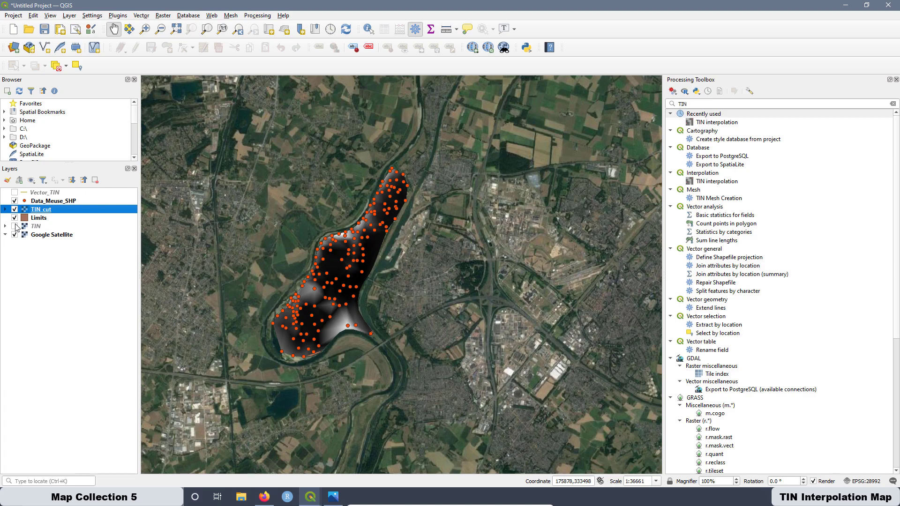
{"action": "right_click", "coordinate": [37, 229]}
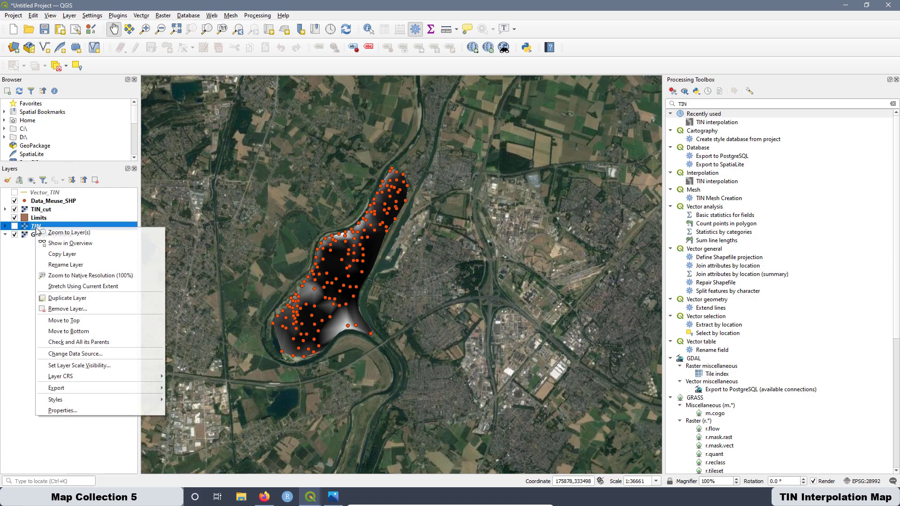
{"action": "left_click", "coordinate": [80, 309]}
{"action": "left_click", "coordinate": [433, 258]}
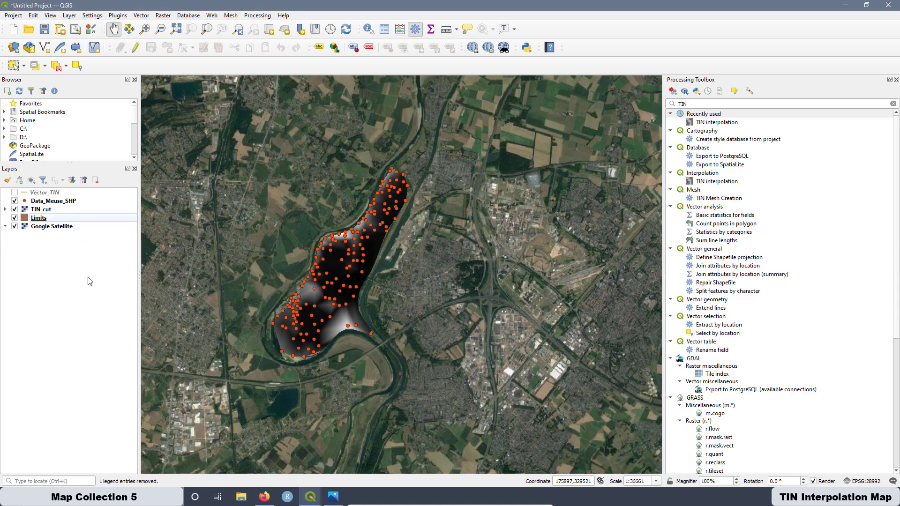
Check the minimum and maximum values in the TIN_cut raster's symbology properties.
{"action": "double_click", "coordinate": [42, 210]}
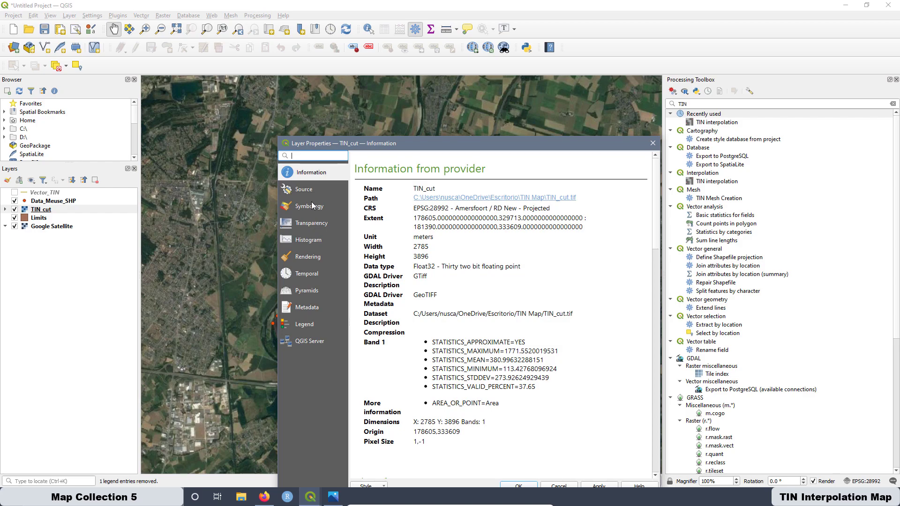
{"action": "left_click", "coordinate": [313, 205]}
{"action": "left_click_drag", "start_coordinate": [433, 143], "coordinate": [392, 65]}
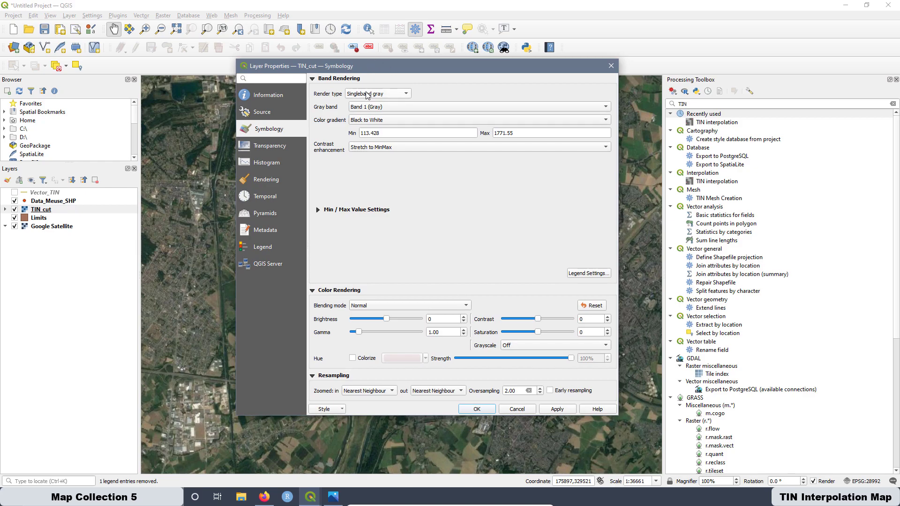
{"action": "left_click_drag", "start_coordinate": [515, 133], "coordinate": [492, 133]}
{"action": "left_click_drag", "start_coordinate": [382, 133], "coordinate": [355, 135]}
{"action": "left_click", "coordinate": [529, 135]}
{"action": "left_click_drag", "start_coordinate": [494, 133], "coordinate": [493, 152]}
{"action": "left_click", "coordinate": [611, 66]}
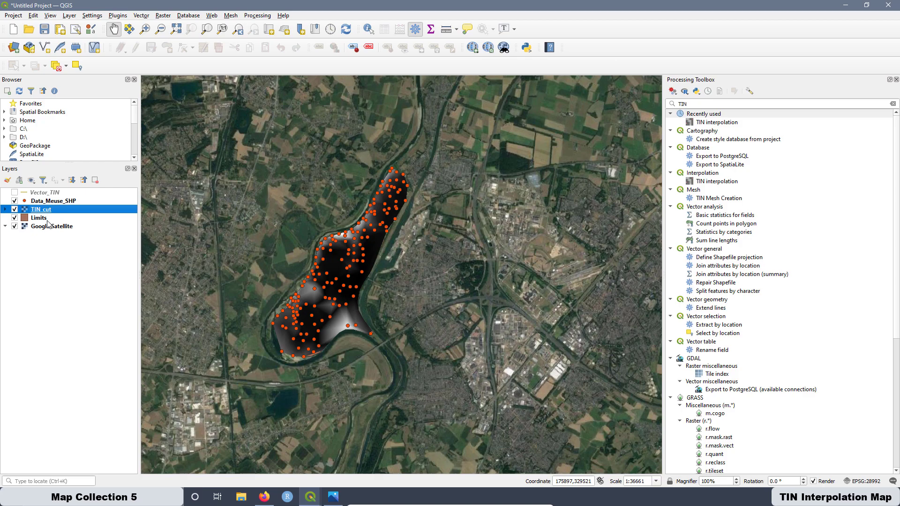
Sort the Data_Meuse_SHP attribute table by zinc in both directions to check the lowest and highest concentrations.
{"action": "right_click", "coordinate": [55, 201]}
{"action": "left_click", "coordinate": [82, 317]}
{"action": "left_click", "coordinate": [325, 31]}
{"action": "left_click", "coordinate": [317, 32]}
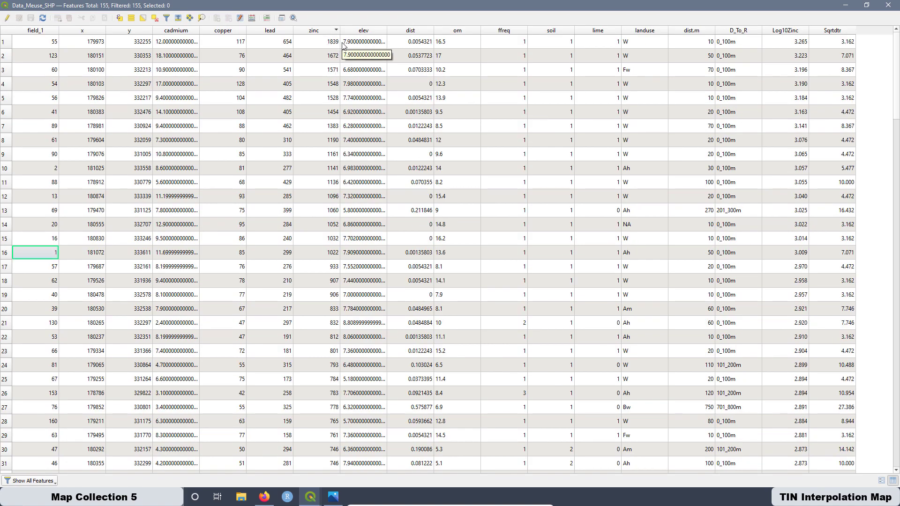
{"action": "left_click", "coordinate": [888, 4]}
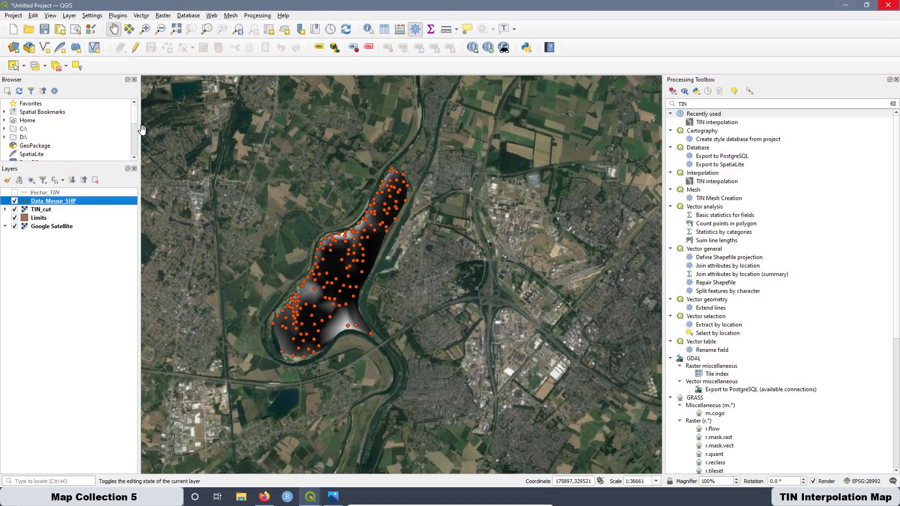
Render TIN_cut as singleband pseudocolor with a minimum of 113 and a maximum of 1839.
{"action": "double_click", "coordinate": [45, 211]}
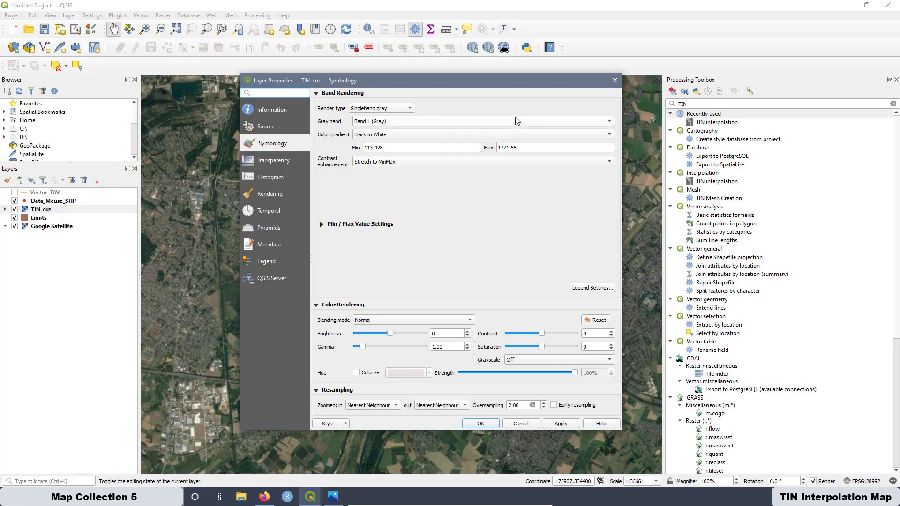
{"action": "left_click", "coordinate": [413, 110]}
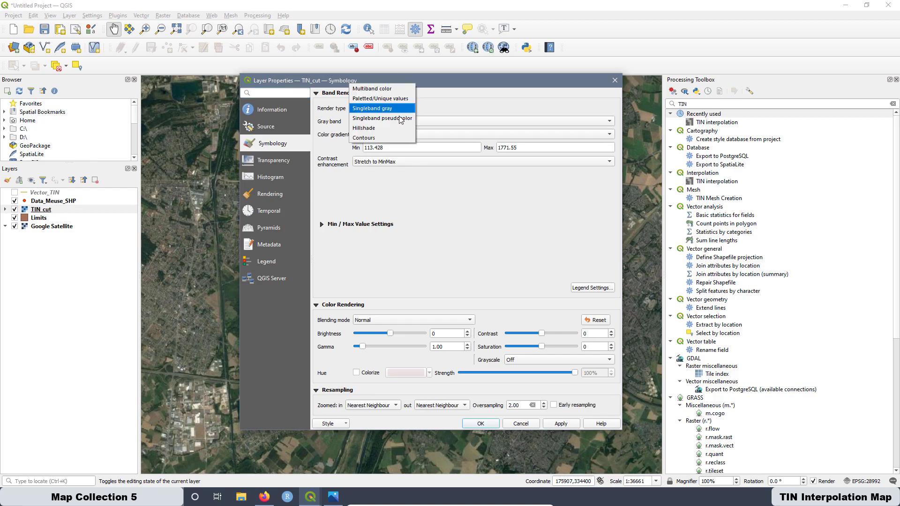
{"action": "left_click", "coordinate": [372, 119]}
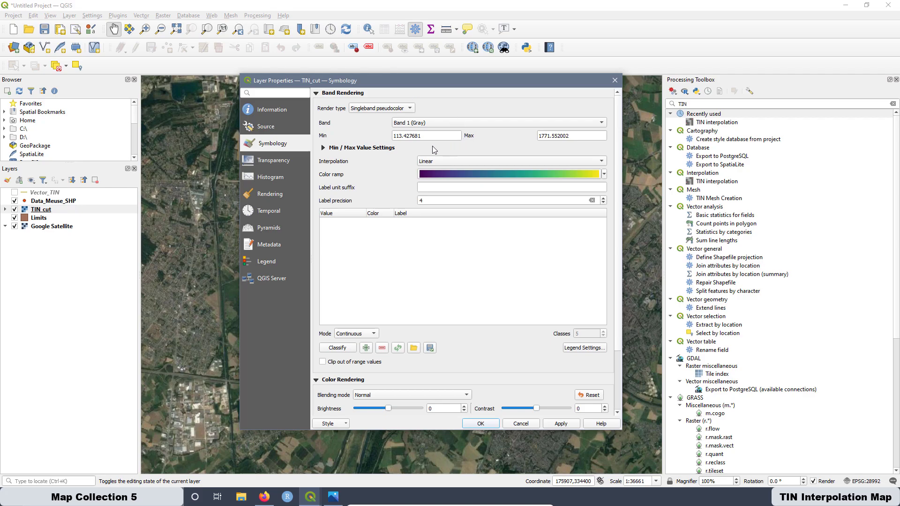
{"action": "left_click_drag", "start_coordinate": [422, 136], "coordinate": [373, 137]}
{"action": "type", "text": "113"}
{"action": "left_click_drag", "start_coordinate": [569, 136], "coordinate": [506, 133]}
{"action": "type", "text": "1839"}
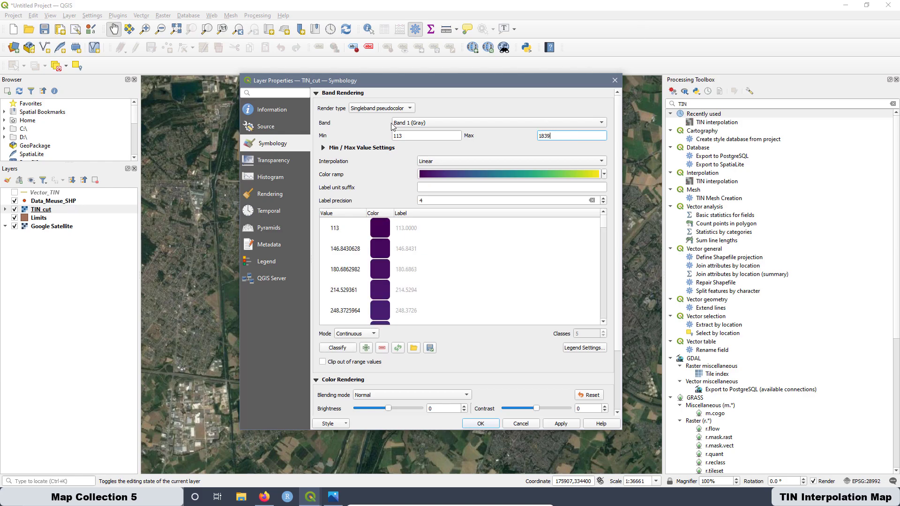
Classify the TIN_cut color ramp in Equal Interval mode with 6 classes.
{"action": "left_click", "coordinate": [352, 333]}
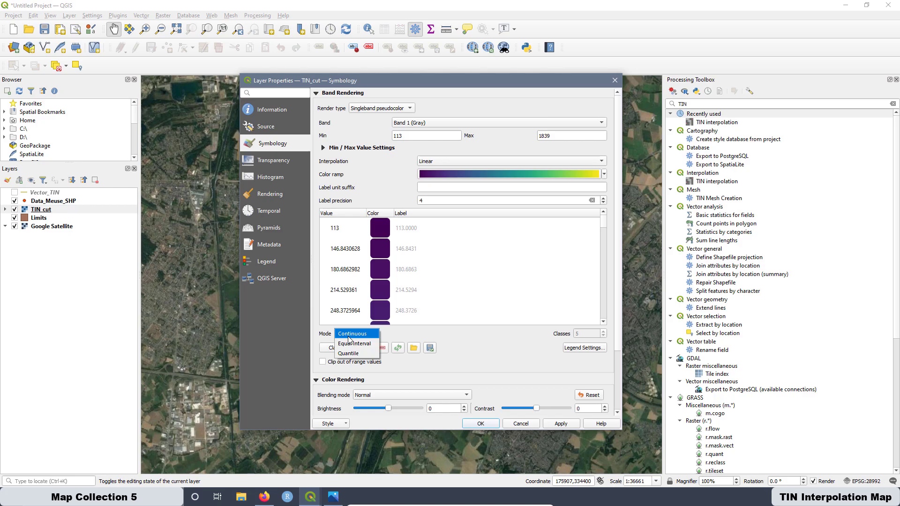
{"action": "left_click", "coordinate": [362, 344]}
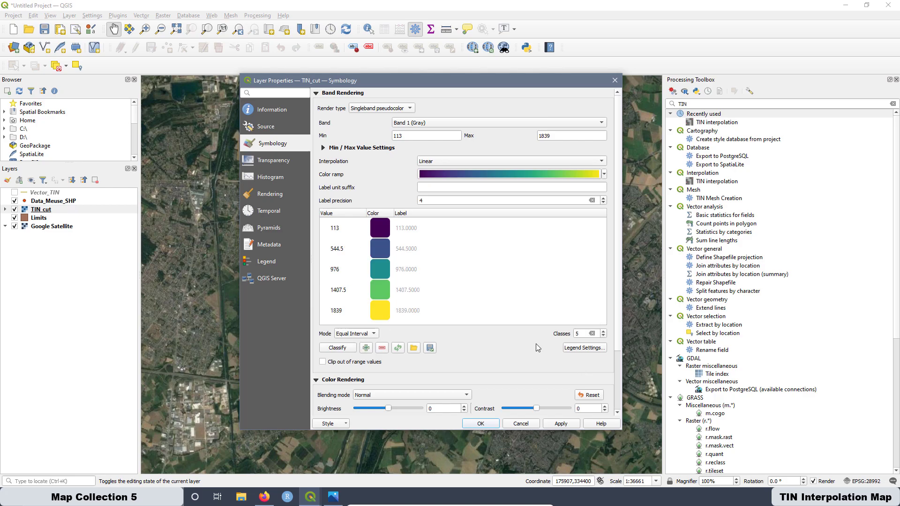
{"action": "left_click", "coordinate": [581, 333]}
{"action": "type", "text": "6"}
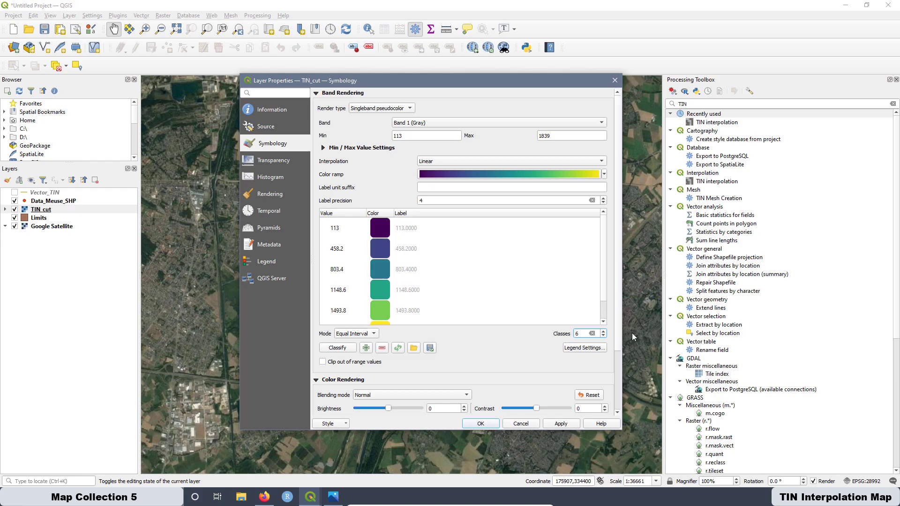
Round the four intermediate class values of the TIN_cut color ramp to 450, 800, 1150 and 1500.
{"action": "left_click", "coordinate": [334, 232]}
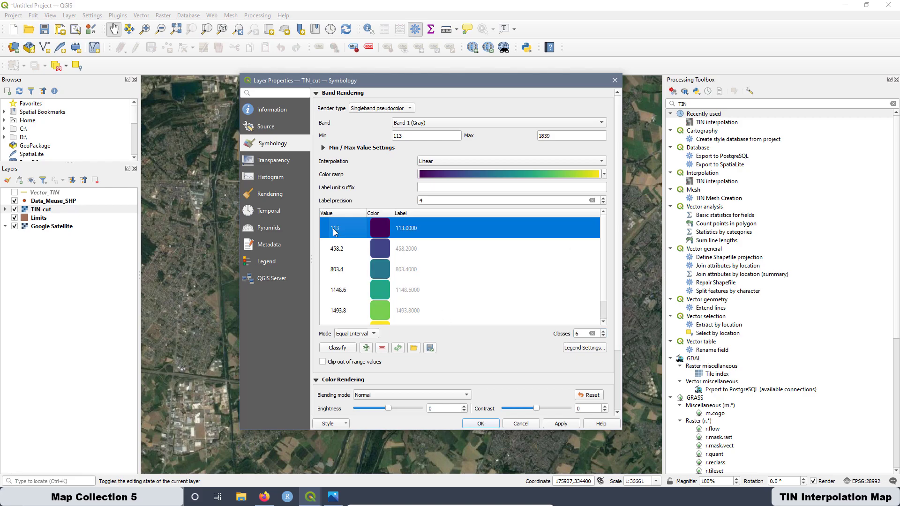
{"action": "double_click", "coordinate": [337, 249]}
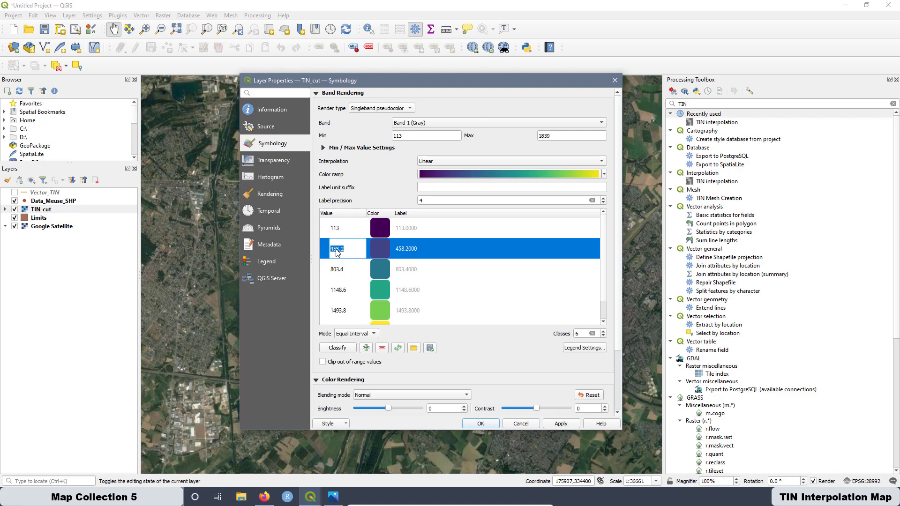
{"action": "type", "text": "450"}
{"action": "left_click", "coordinate": [337, 271]}
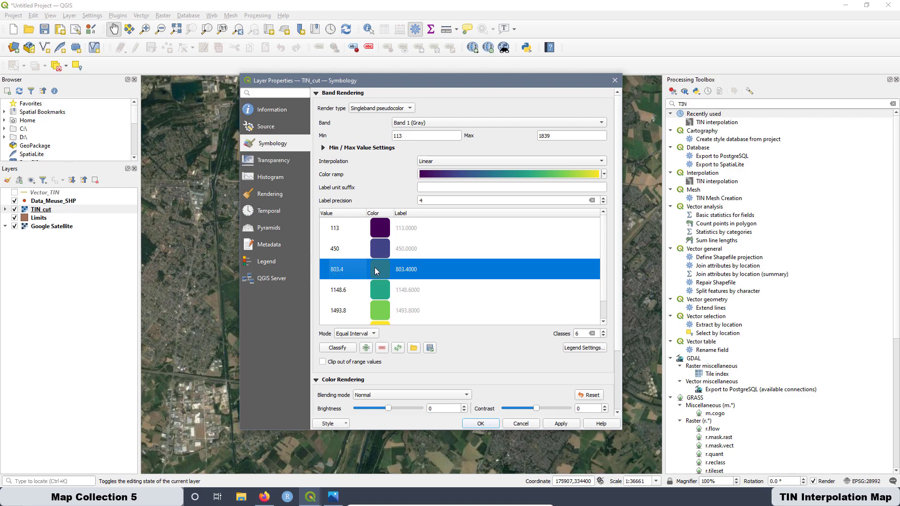
{"action": "double_click", "coordinate": [333, 271]}
{"action": "type", "text": "1150"}
{"action": "key", "text": "Return"}
{"action": "double_click", "coordinate": [333, 271]}
{"action": "type", "text": "800"}
{"action": "key", "text": "Return"}
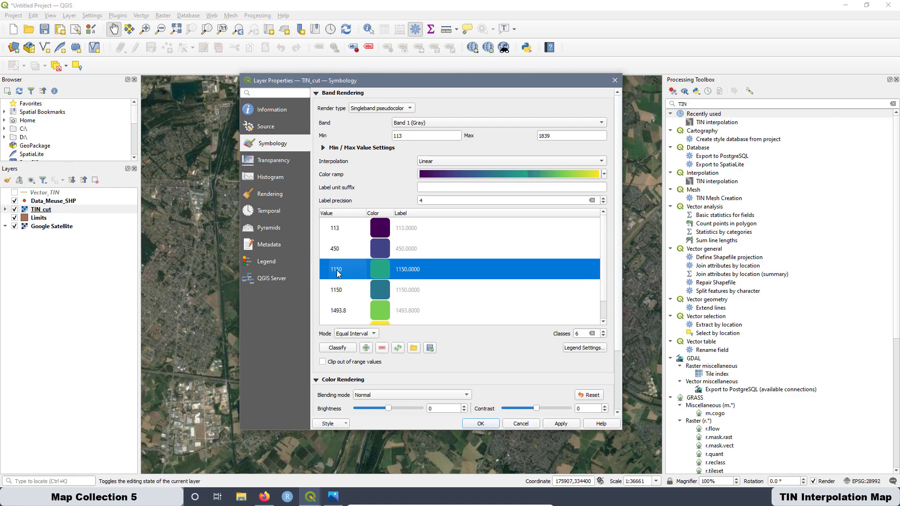
{"action": "double_click", "coordinate": [336, 311]}
{"action": "type", "text": "1500"}
{"action": "key", "text": "Return"}
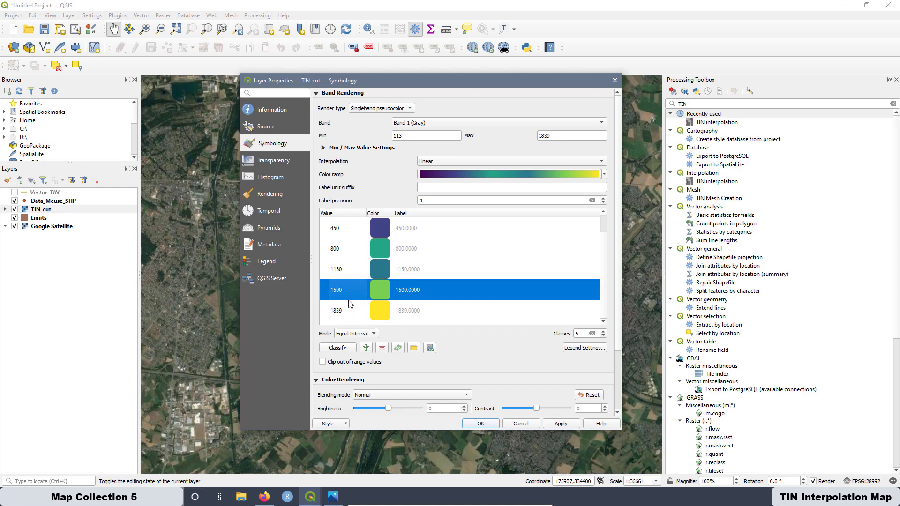
Change the color of the 1839 class in the TIN_cut color ramp to pure red.
{"action": "scroll", "coordinate": [348, 300], "scroll_direction": "down", "scroll_amount": 2}
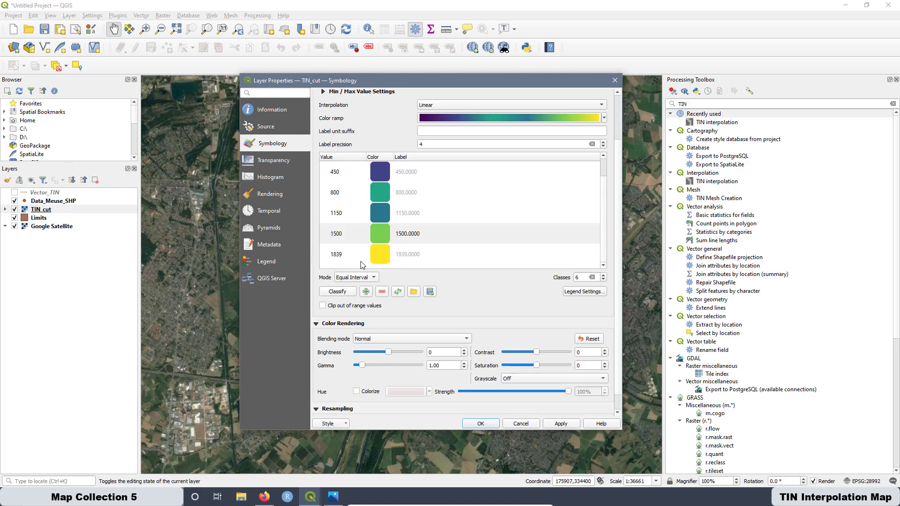
{"action": "double_click", "coordinate": [381, 255]}
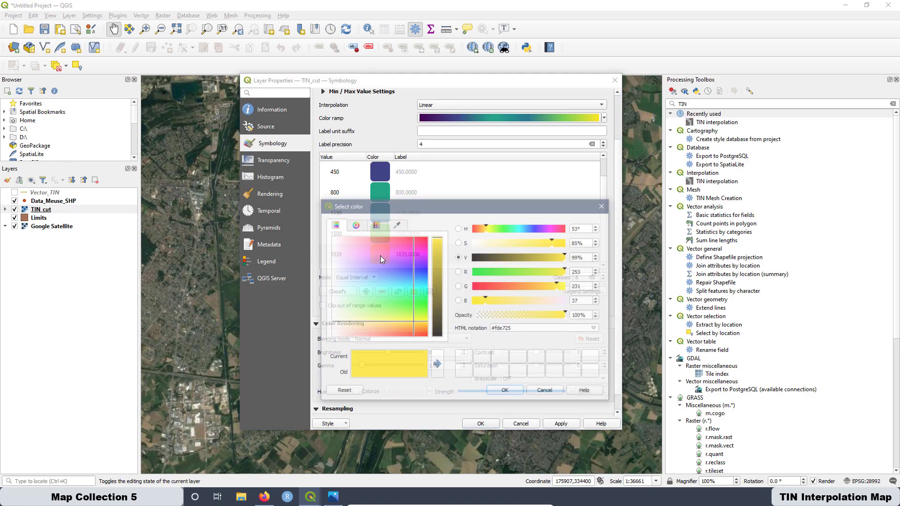
{"action": "left_click", "coordinate": [355, 225]}
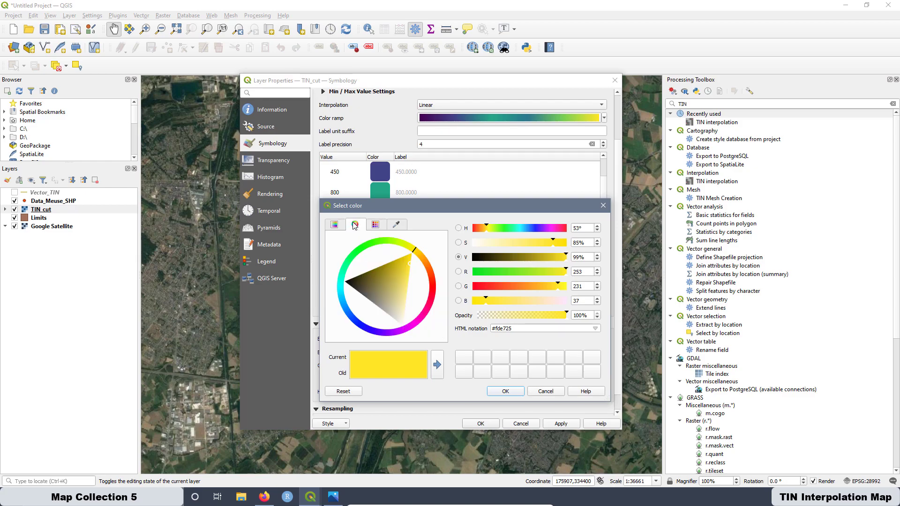
{"action": "left_click", "coordinate": [428, 295]}
{"action": "left_click_drag", "start_coordinate": [421, 295], "coordinate": [428, 289]}
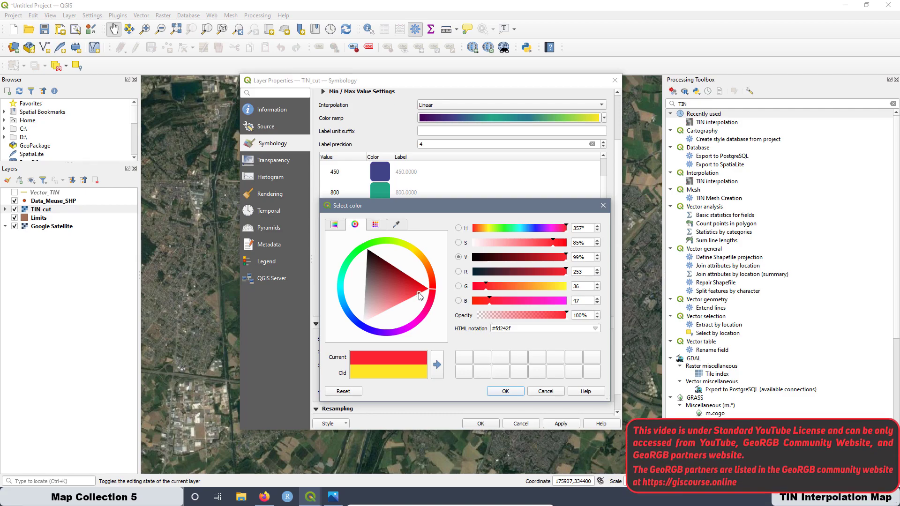
{"action": "left_click", "coordinate": [505, 391]}
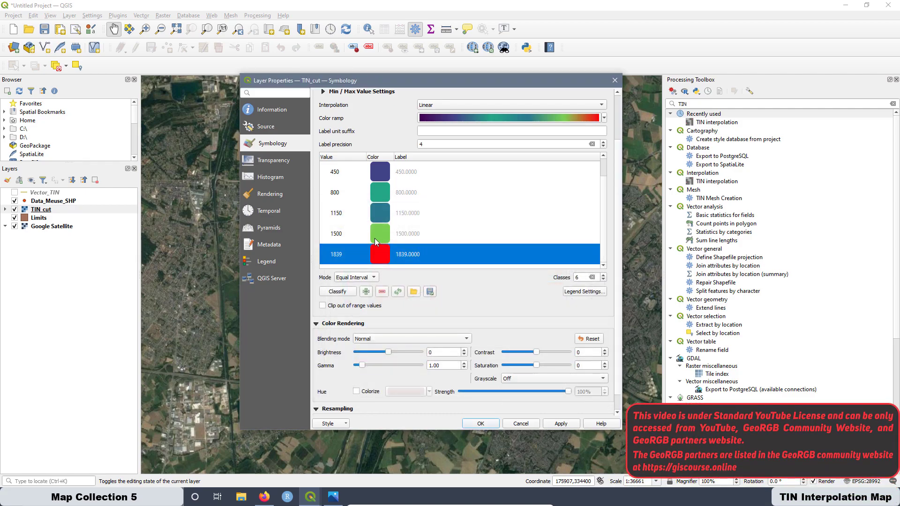
Recolor the 1500 class of the TIN_cut ramp pinkish red and the 1150 class magenta (#c106b8).
{"action": "double_click", "coordinate": [384, 232]}
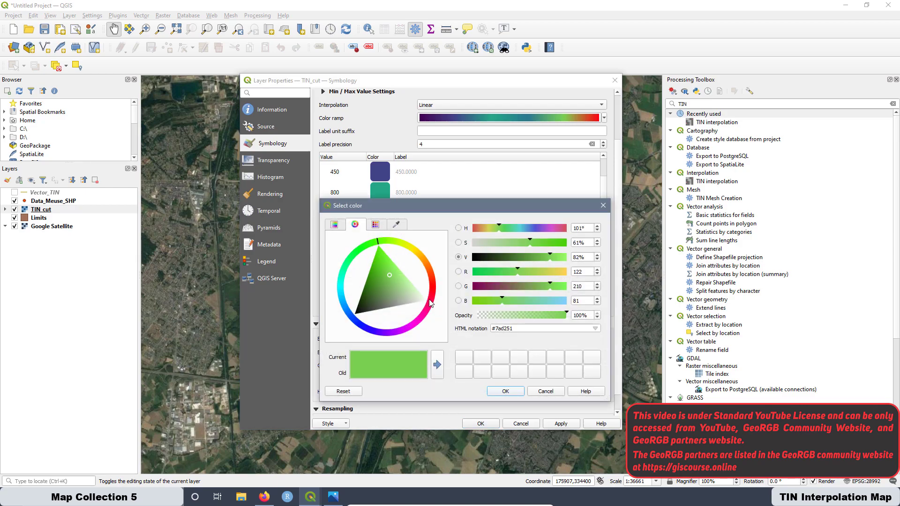
{"action": "left_click", "coordinate": [430, 303]}
{"action": "left_click_drag", "start_coordinate": [395, 295], "coordinate": [409, 301]}
{"action": "left_click", "coordinate": [506, 392]}
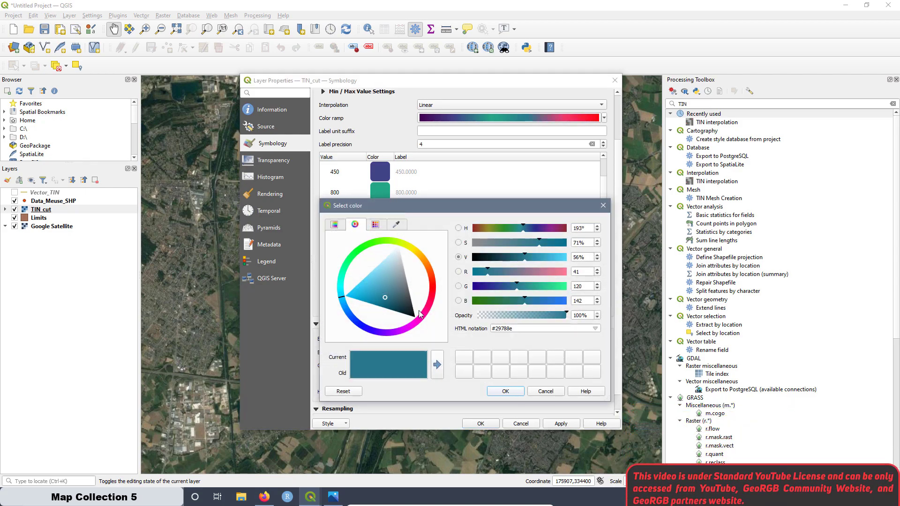
{"action": "left_click", "coordinate": [412, 324]}
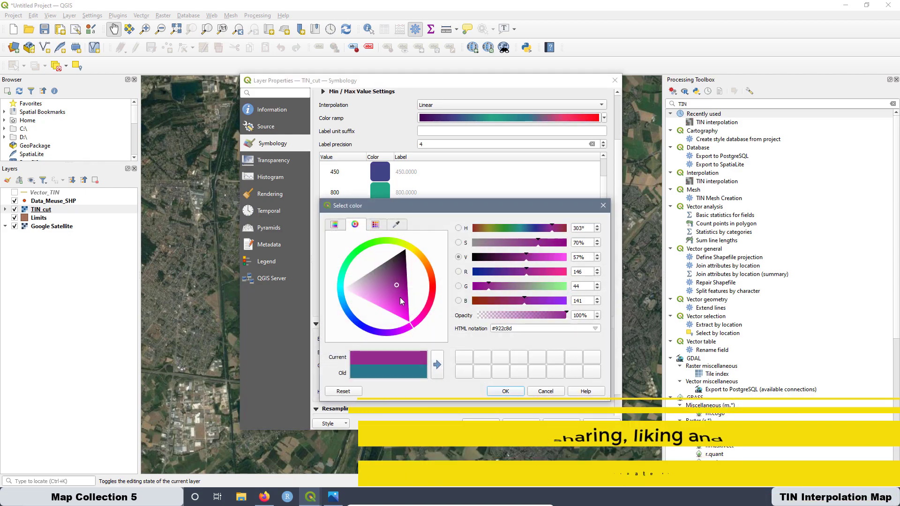
{"action": "left_click", "coordinate": [407, 304]}
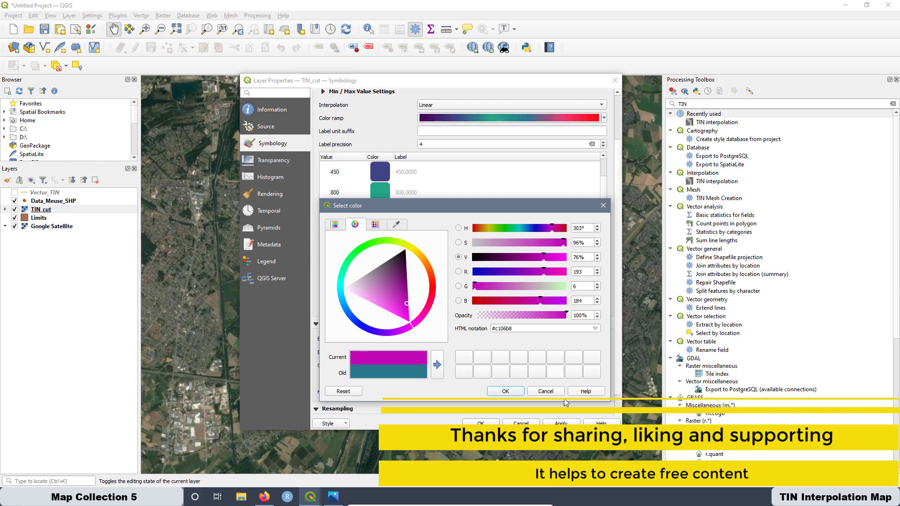
{"action": "left_click", "coordinate": [506, 392]}
Change the color of the 800 class in the TIN_cut ramp to orange (#fa8620).
{"action": "double_click", "coordinate": [377, 194]}
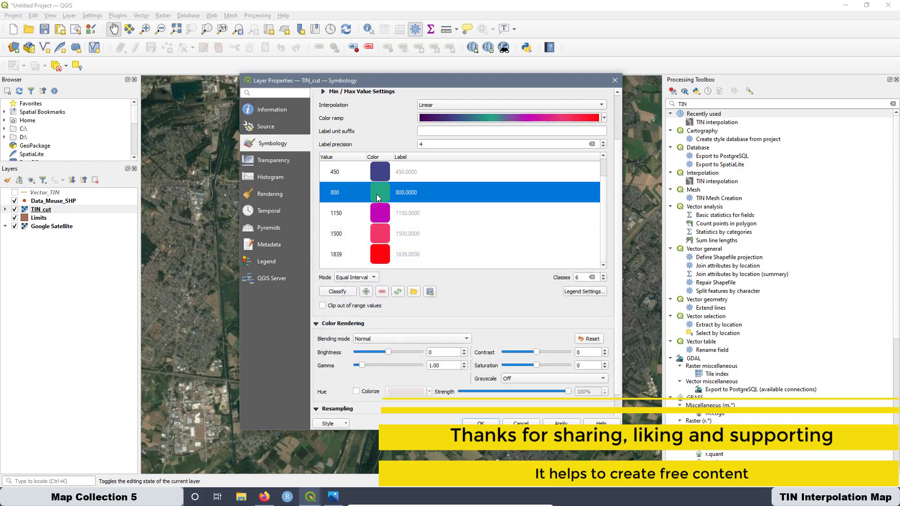
{"action": "left_click", "coordinate": [431, 272]}
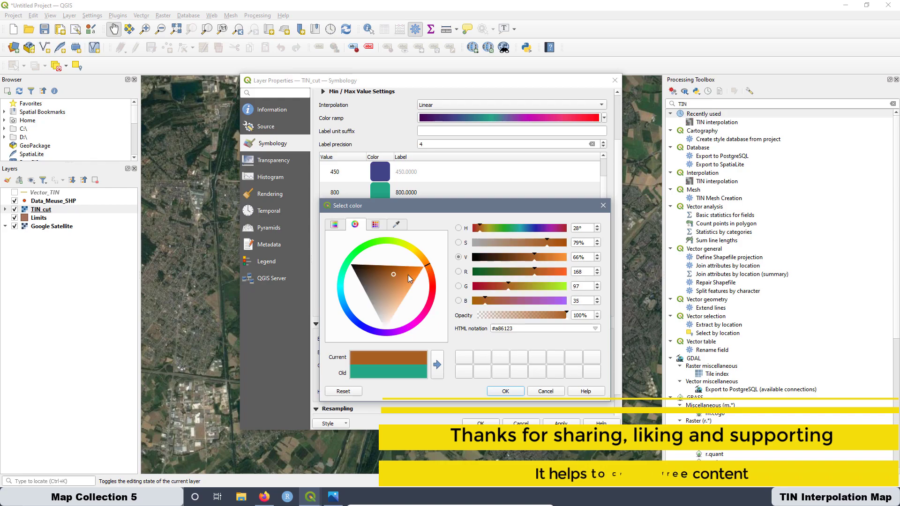
{"action": "left_click", "coordinate": [419, 278]}
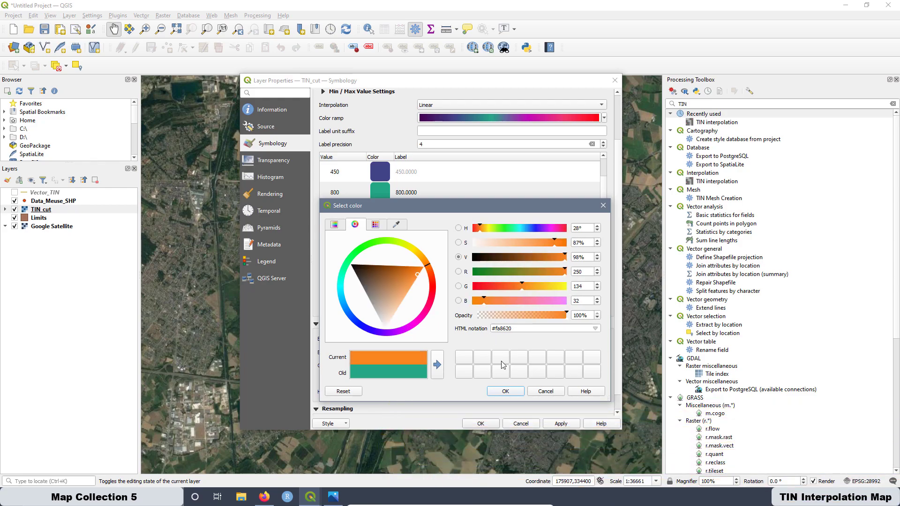
{"action": "left_click", "coordinate": [511, 394]}
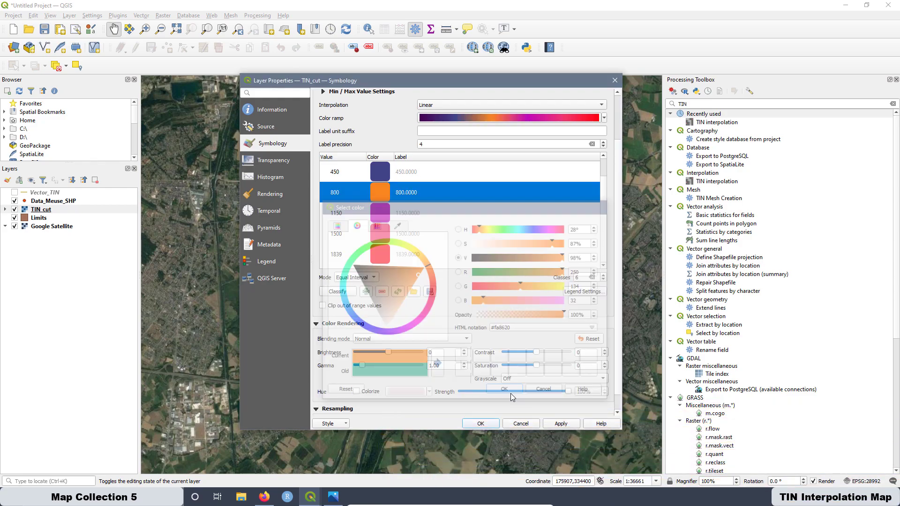
Change the color of the 450 class to yellow (#f4e728) and apply the new class colors to the map.
{"action": "double_click", "coordinate": [375, 172]}
{"action": "left_click", "coordinate": [412, 253]}
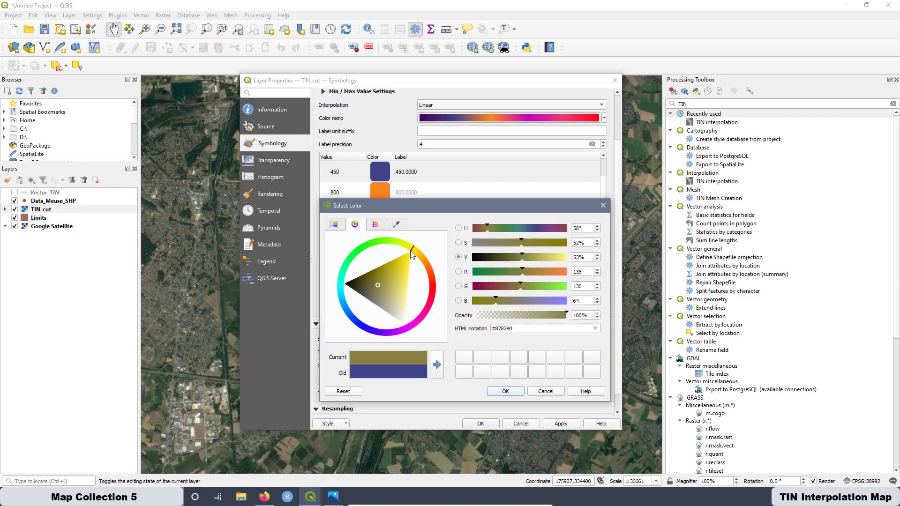
{"action": "left_click_drag", "start_coordinate": [378, 285], "coordinate": [406, 264]}
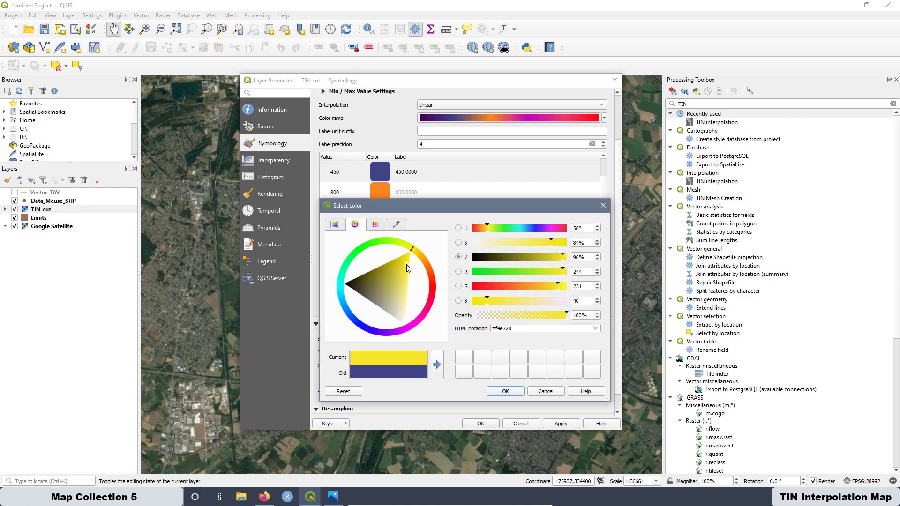
{"action": "left_click", "coordinate": [506, 391]}
{"action": "left_click_drag", "start_coordinate": [458, 82], "coordinate": [657, 47]}
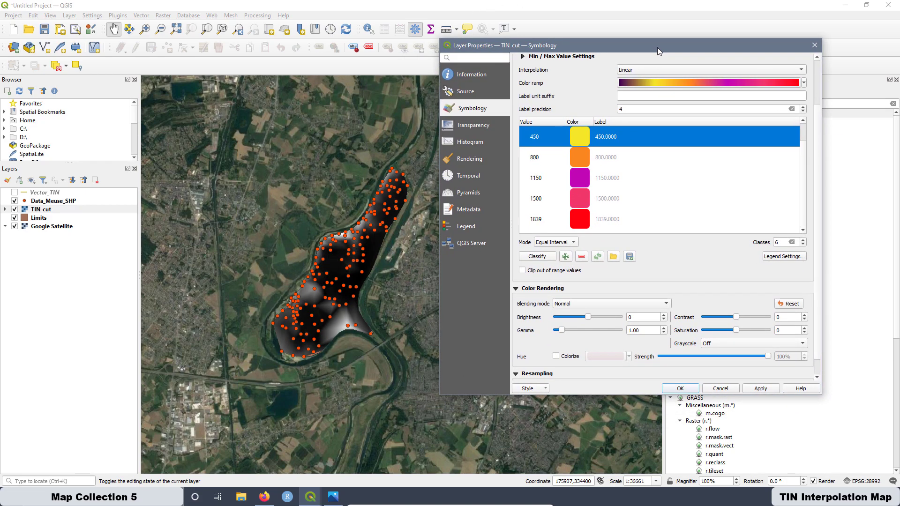
{"action": "left_click", "coordinate": [764, 388]}
Make the 113 class of the TIN_cut ramp white (#ffffff) with 10% opacity and apply it to the map.
{"action": "scroll", "coordinate": [777, 190], "scroll_direction": "up", "scroll_amount": 5}
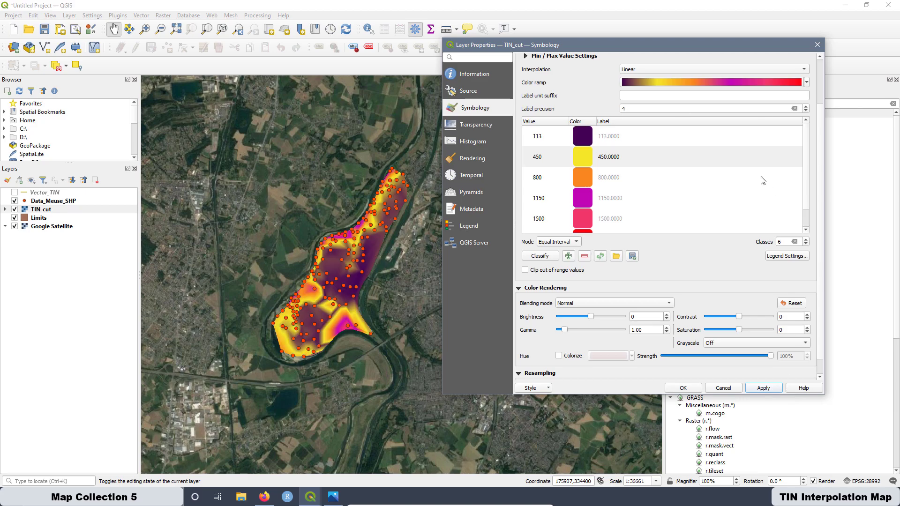
{"action": "double_click", "coordinate": [587, 196]}
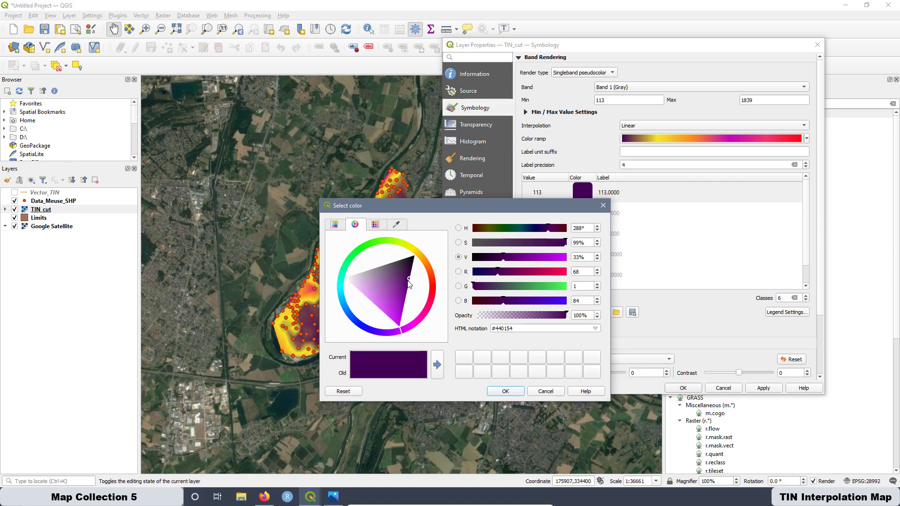
{"action": "left_click_drag", "start_coordinate": [409, 282], "coordinate": [329, 279]}
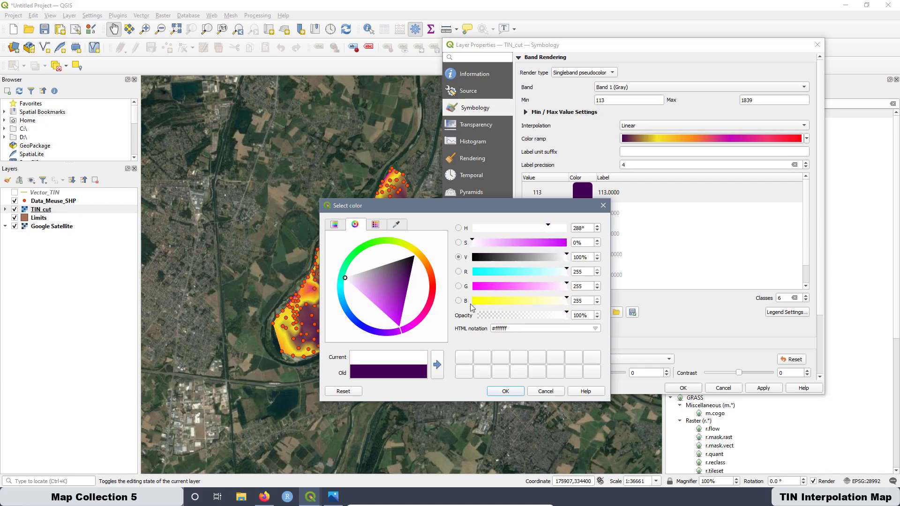
{"action": "left_click", "coordinate": [583, 317]}
{"action": "left_click_drag", "start_coordinate": [589, 317], "coordinate": [554, 313]}
{"action": "type", "text": "1"}
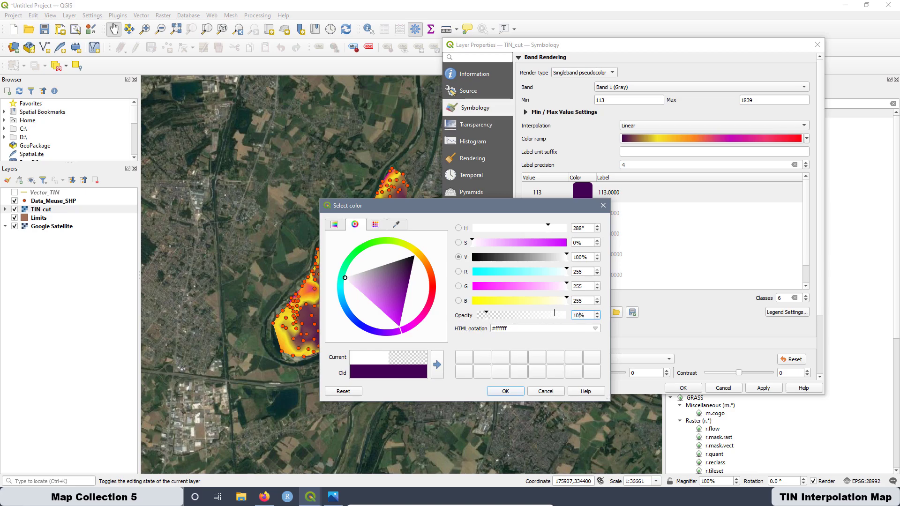
{"action": "left_click", "coordinate": [506, 391]}
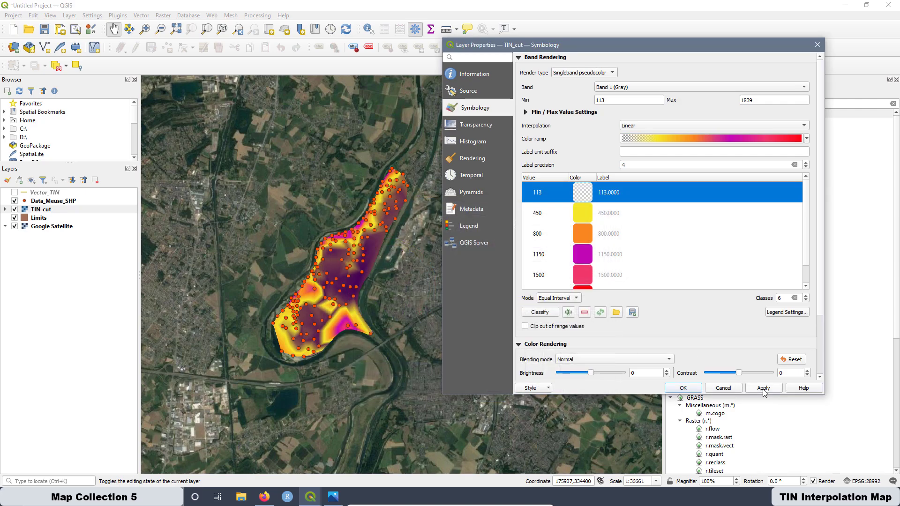
{"action": "left_click", "coordinate": [763, 389]}
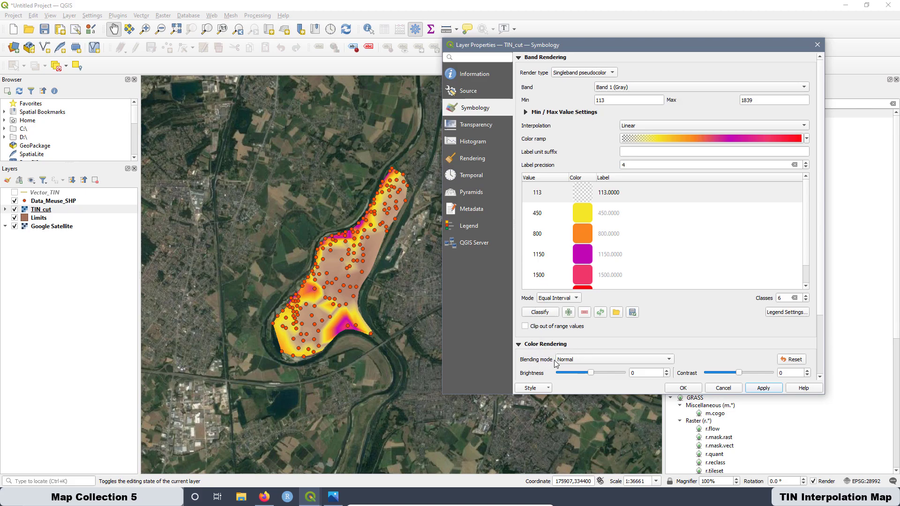
Set the TIN_cut color rendering to Overlay blending with brightness -50 and contrast 50, and accept the layer properties.
{"action": "left_click", "coordinate": [591, 360]}
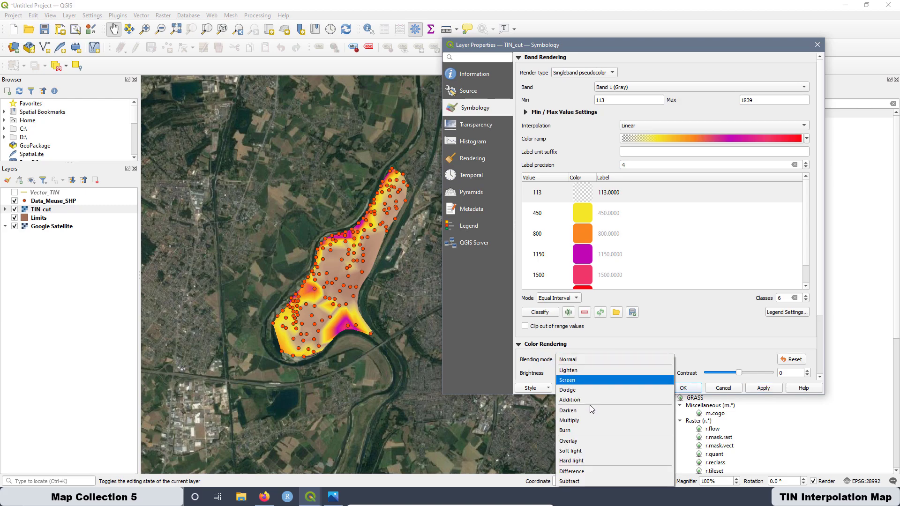
{"action": "left_click", "coordinate": [582, 440]}
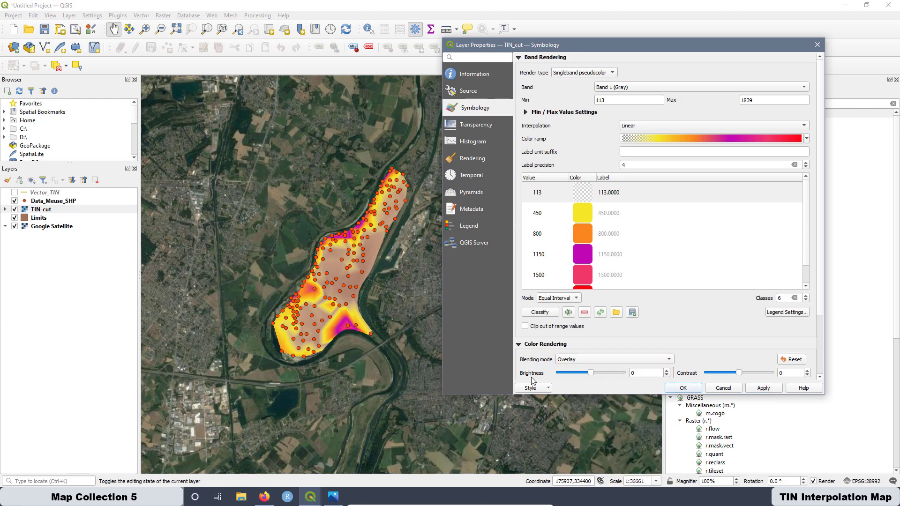
{"action": "left_click_drag", "start_coordinate": [639, 372], "coordinate": [618, 372]}
{"action": "type", "text": "-50"}
{"action": "left_click_drag", "start_coordinate": [788, 372], "coordinate": [771, 370]}
{"action": "type", "text": "50"}
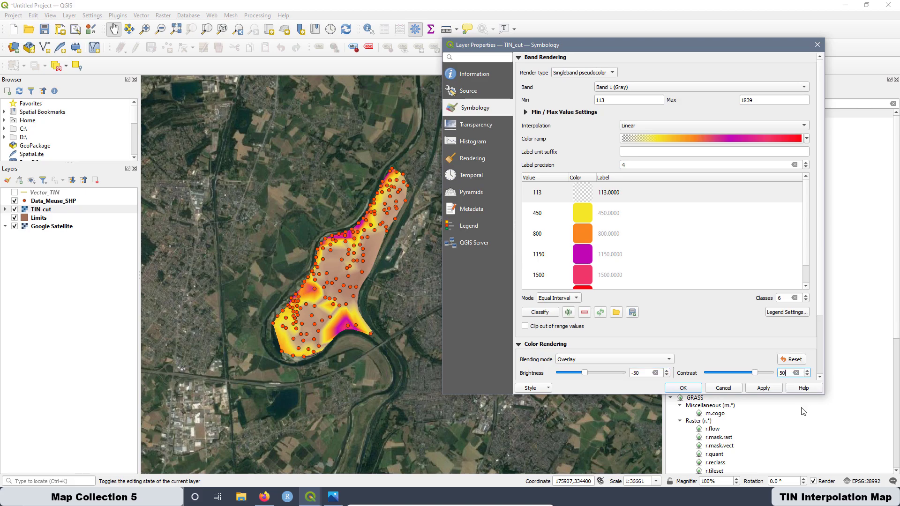
{"action": "left_click", "coordinate": [756, 388]}
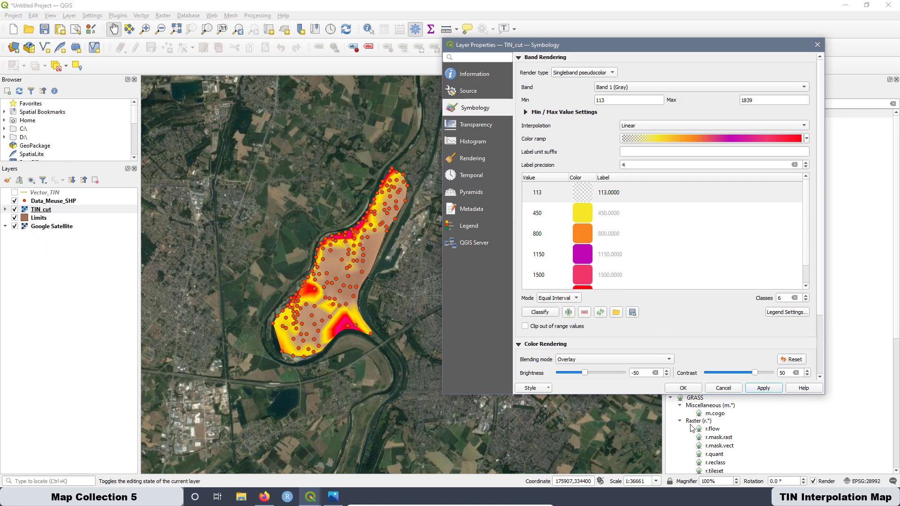
{"action": "left_click", "coordinate": [683, 389]}
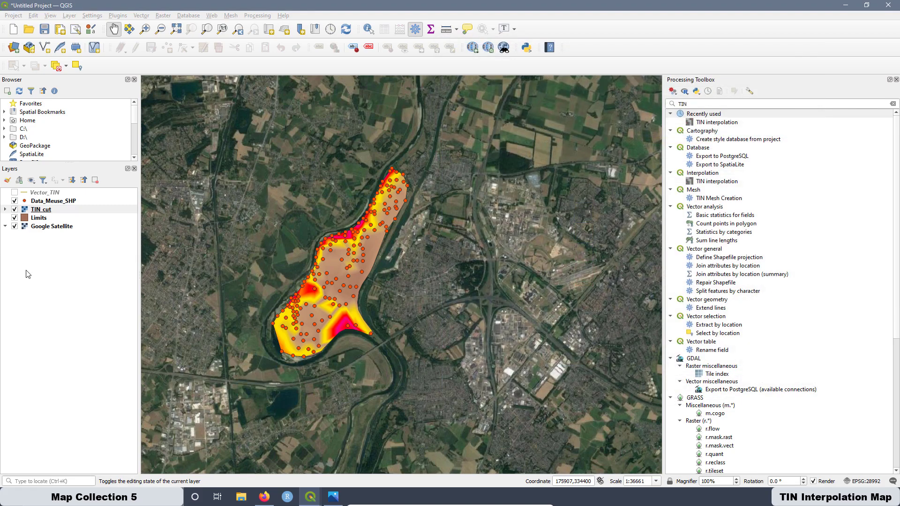
Hide the Limits layer temporarily to examine how TIN_cut blends with the satellite imagery, and show it again.
{"action": "left_click", "coordinate": [15, 218]}
{"action": "scroll", "coordinate": [367, 228], "scroll_direction": "up", "scroll_amount": 1}
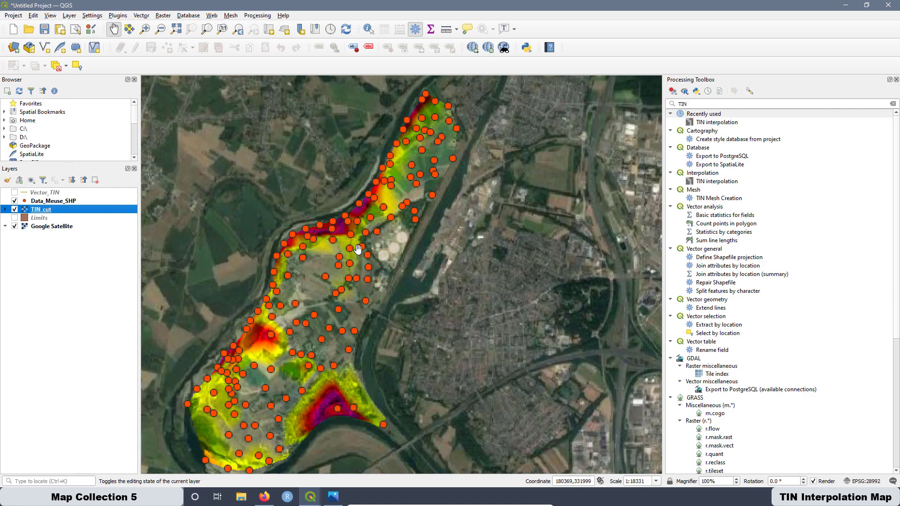
{"action": "scroll", "coordinate": [340, 303], "scroll_direction": "down", "scroll_amount": 1}
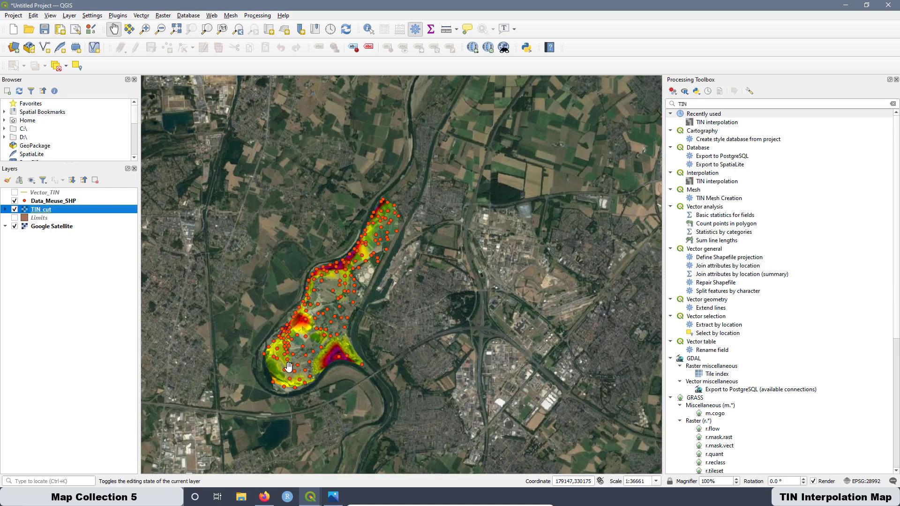
{"action": "scroll", "coordinate": [281, 383], "scroll_direction": "up", "scroll_amount": 1}
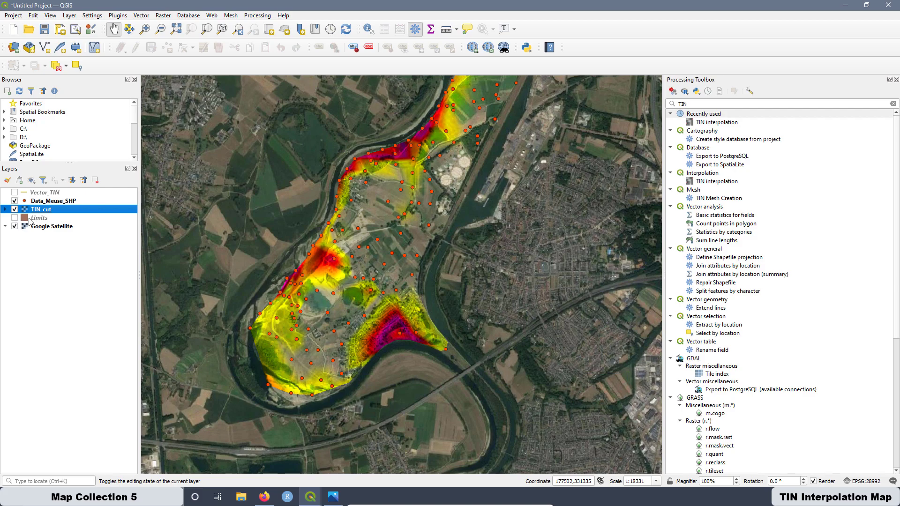
{"action": "left_click", "coordinate": [14, 218]}
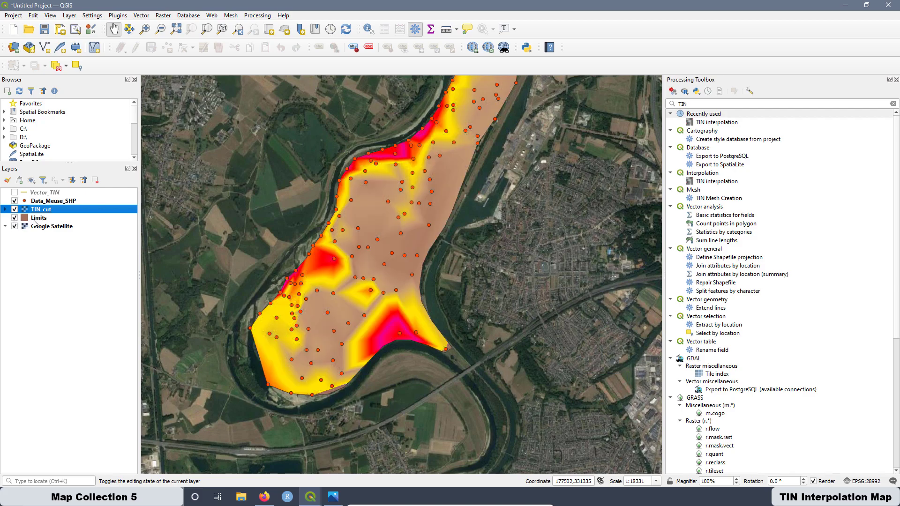
Give the Simple Fill symbol of the Limits layer a transparent fill.
{"action": "double_click", "coordinate": [35, 218]}
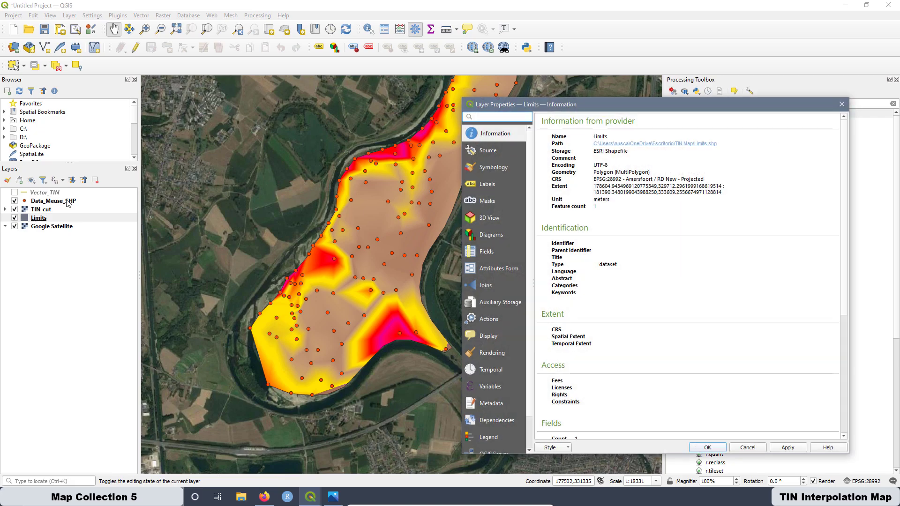
{"action": "left_click", "coordinate": [491, 167]}
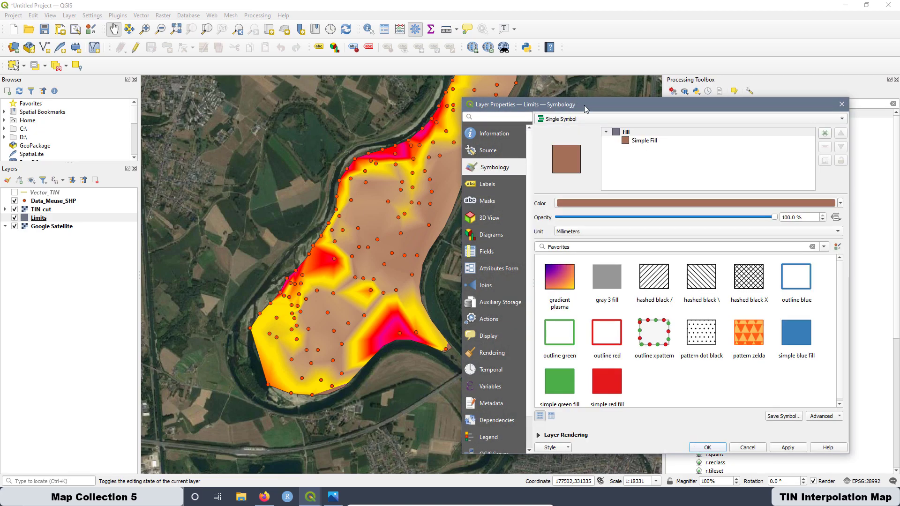
{"action": "left_click_drag", "start_coordinate": [587, 105], "coordinate": [426, 62]}
{"action": "left_click", "coordinate": [491, 98]}
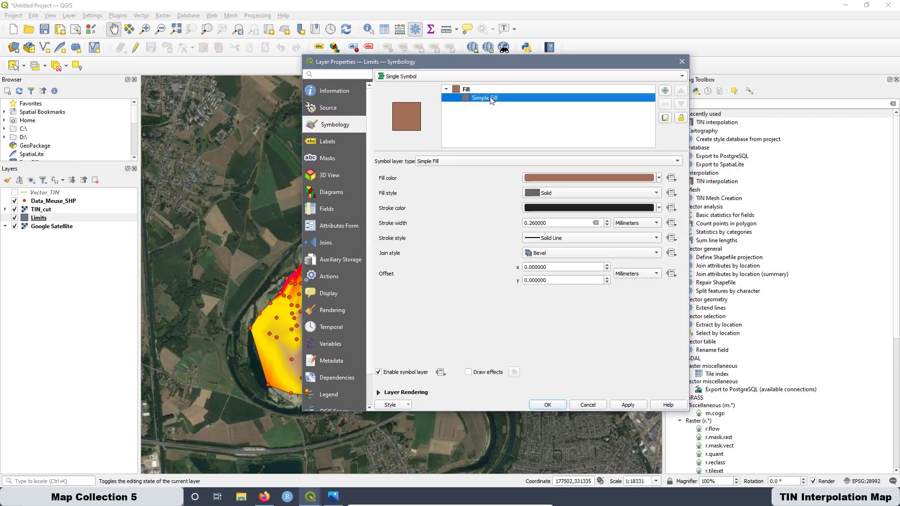
{"action": "left_click", "coordinate": [659, 178]}
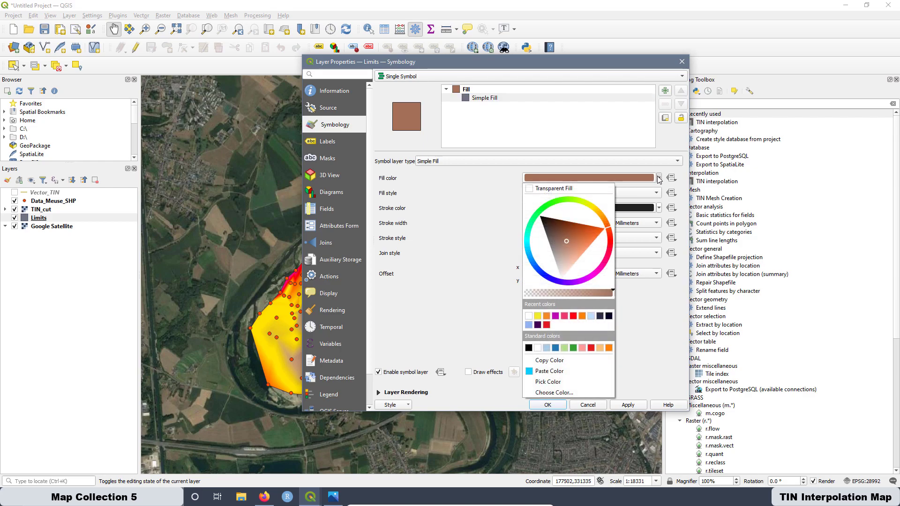
{"action": "left_click", "coordinate": [556, 190]}
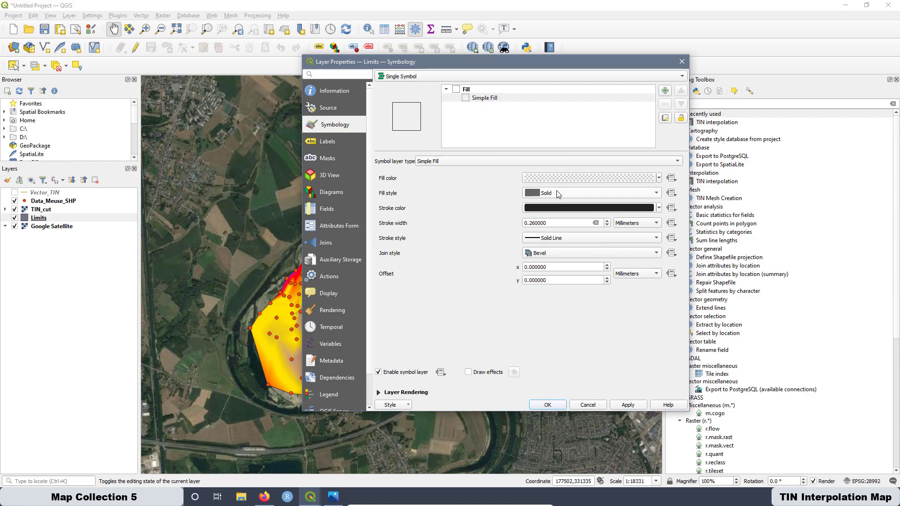
Make the Limits stroke white with a width of 0.5 mm and apply it to the map.
{"action": "left_click", "coordinate": [659, 208]}
{"action": "left_click_drag", "start_coordinate": [561, 272], "coordinate": [544, 318]}
{"action": "left_click", "coordinate": [469, 238]}
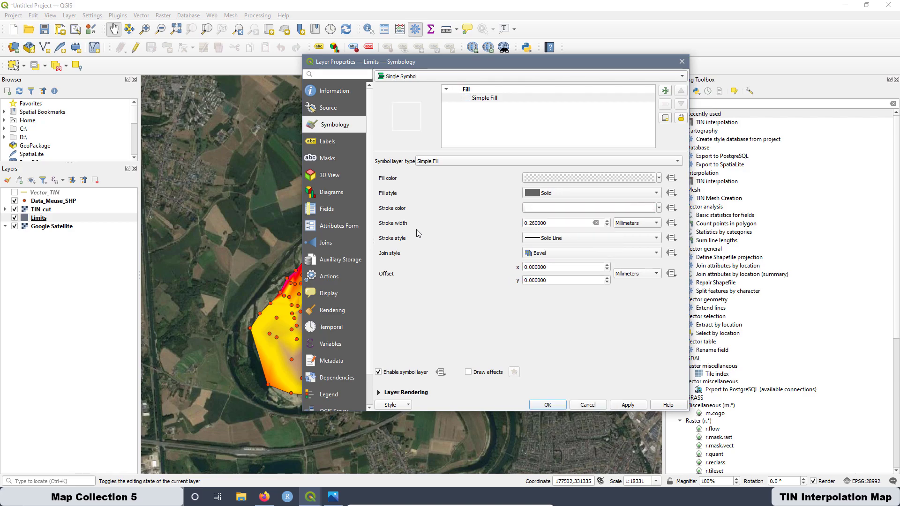
{"action": "left_click_drag", "start_coordinate": [556, 224], "coordinate": [494, 223]}
{"action": "type", "text": "0.5"}
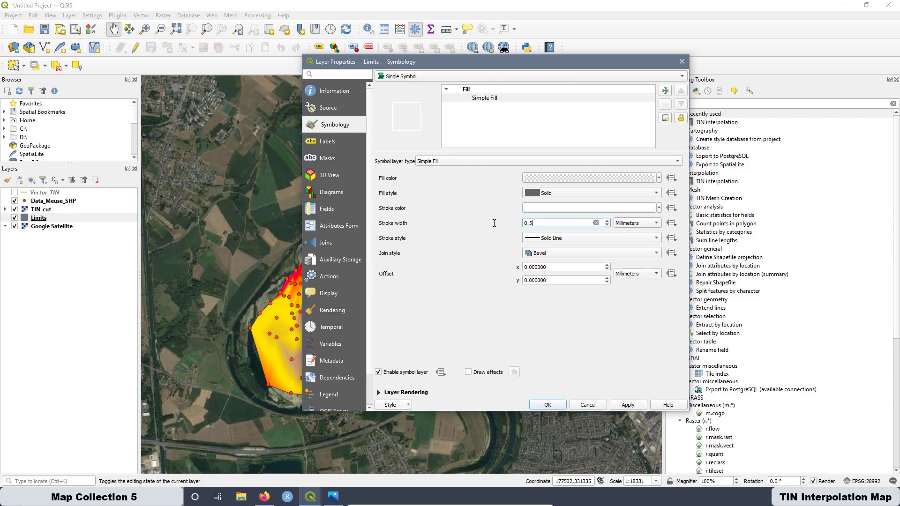
{"action": "left_click", "coordinate": [627, 407]}
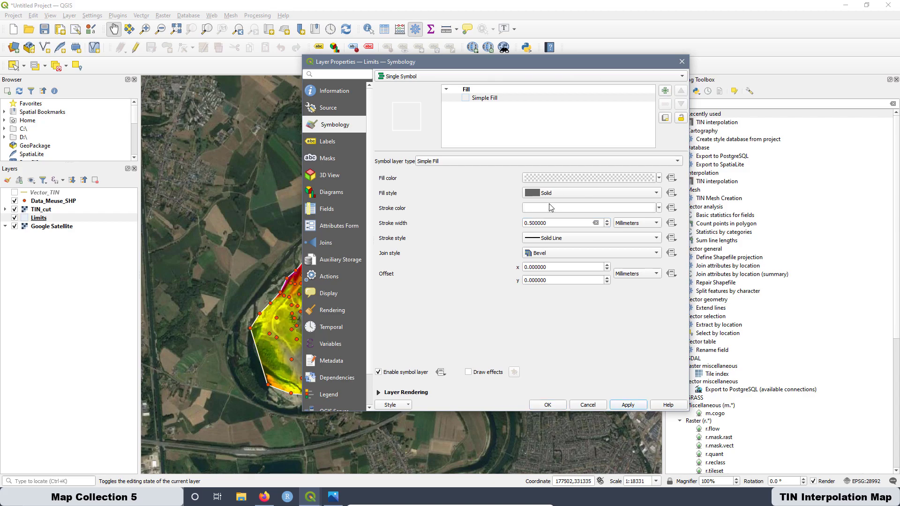
Set the Limits stroke style to Dash Line and accept the layer properties.
{"action": "left_click", "coordinate": [549, 238]}
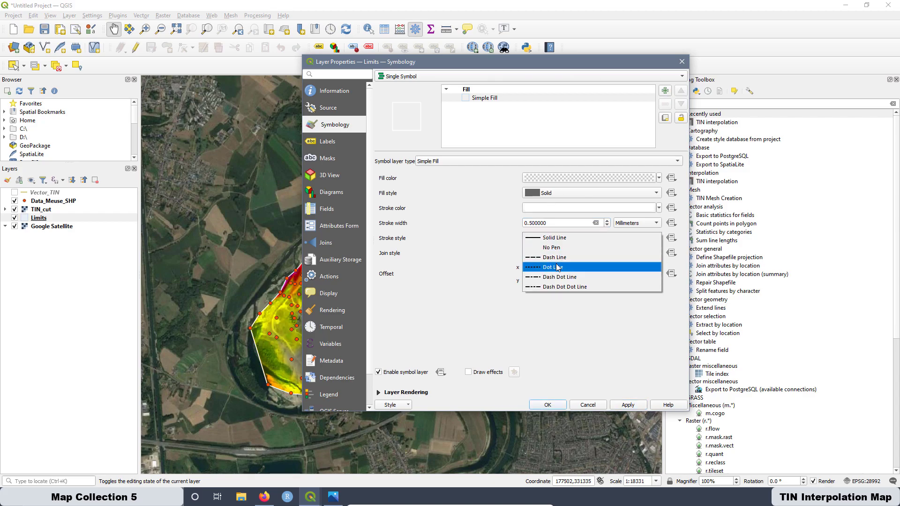
{"action": "left_click", "coordinate": [547, 259]}
{"action": "left_click", "coordinate": [634, 405]}
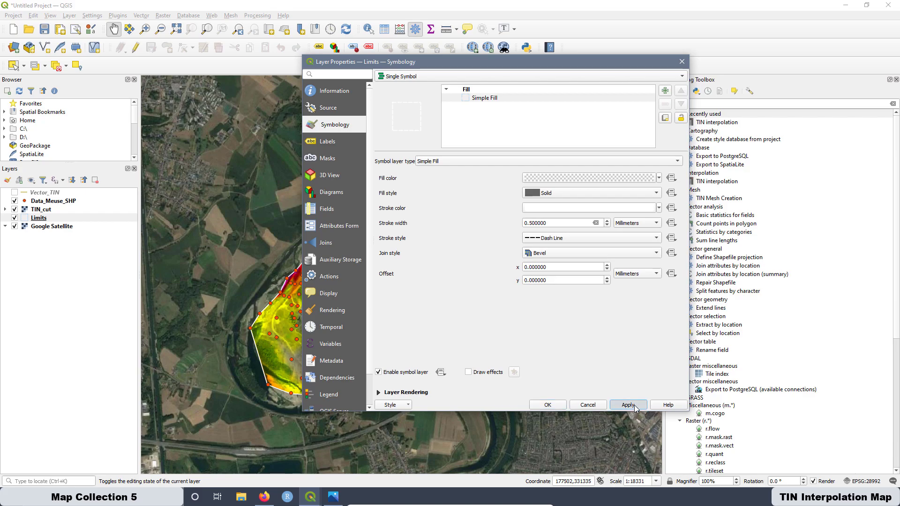
{"action": "left_click", "coordinate": [550, 406]}
Hide the Data_Meuse_SHP points so only TIN_cut and Limits overlay the satellite imagery.
{"action": "scroll", "coordinate": [375, 311], "scroll_direction": "down", "scroll_amount": 1}
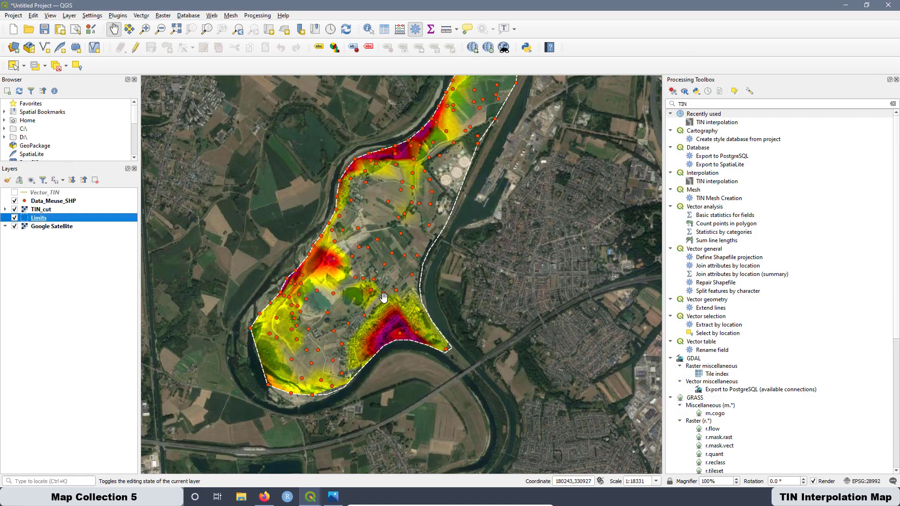
{"action": "scroll", "coordinate": [404, 235], "scroll_direction": "up", "scroll_amount": 1}
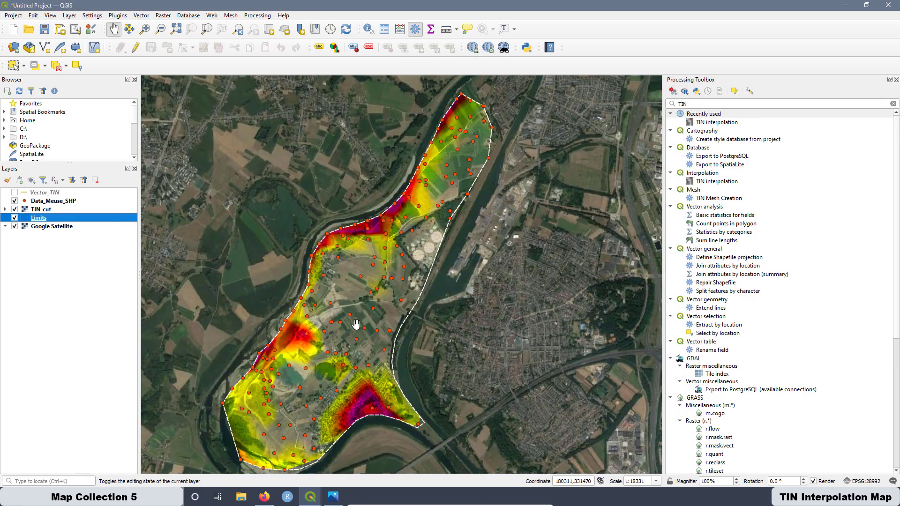
{"action": "left_click", "coordinate": [15, 201]}
{"action": "scroll", "coordinate": [469, 252], "scroll_direction": "down", "scroll_amount": 1}
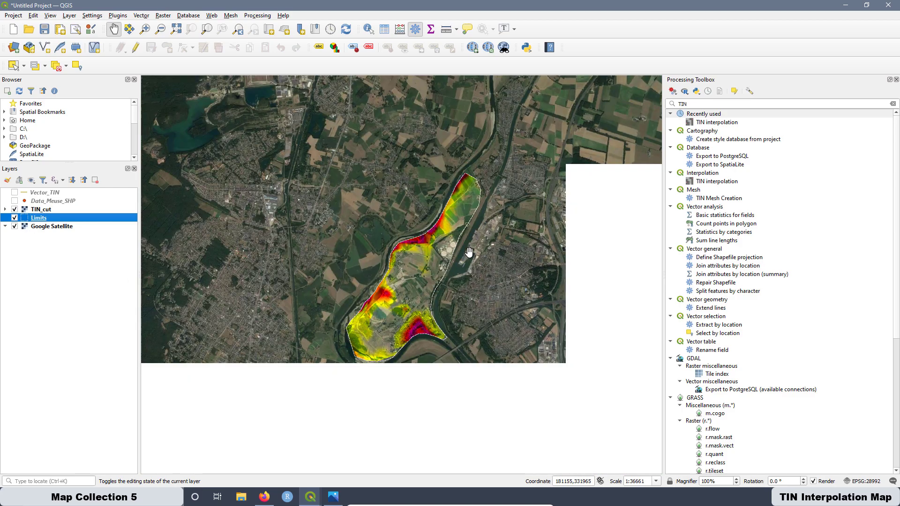
Create a print layout titled 1 and set its A4 page to portrait orientation.
{"action": "left_click", "coordinate": [60, 30]}
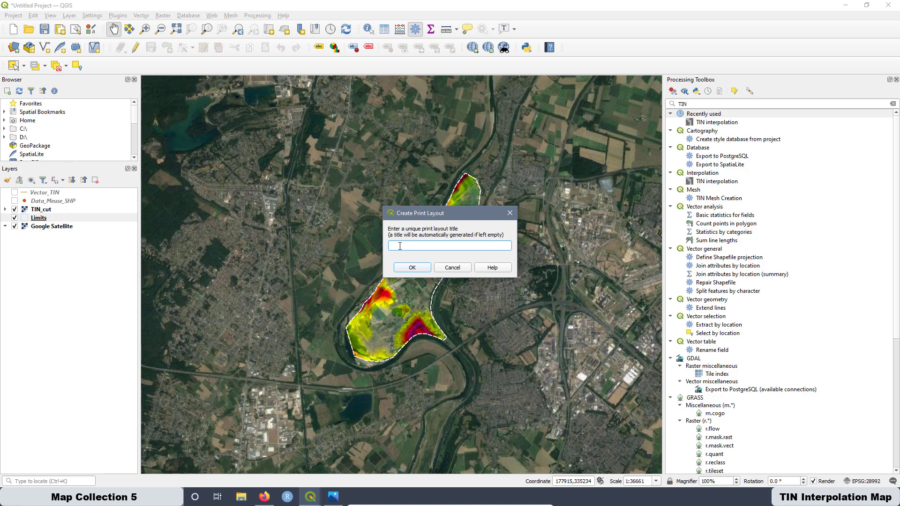
{"action": "left_click", "coordinate": [411, 267]}
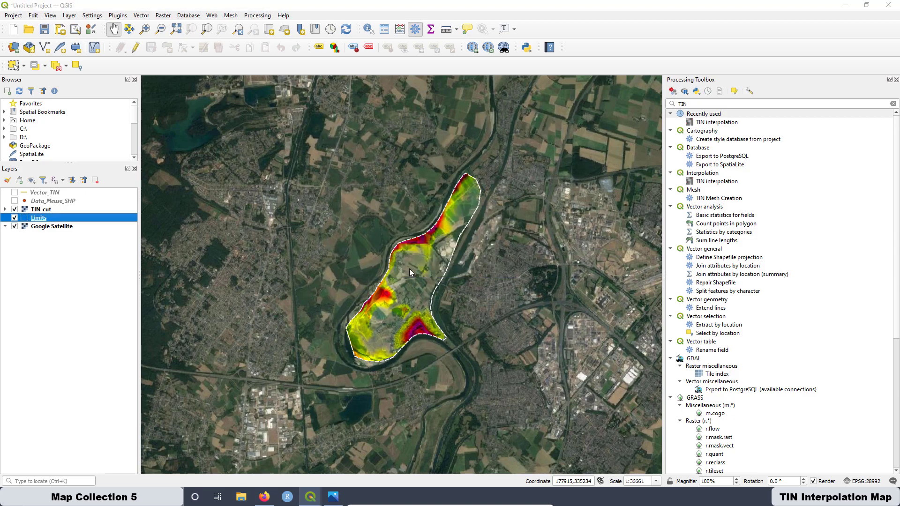
{"action": "right_click", "coordinate": [378, 198]}
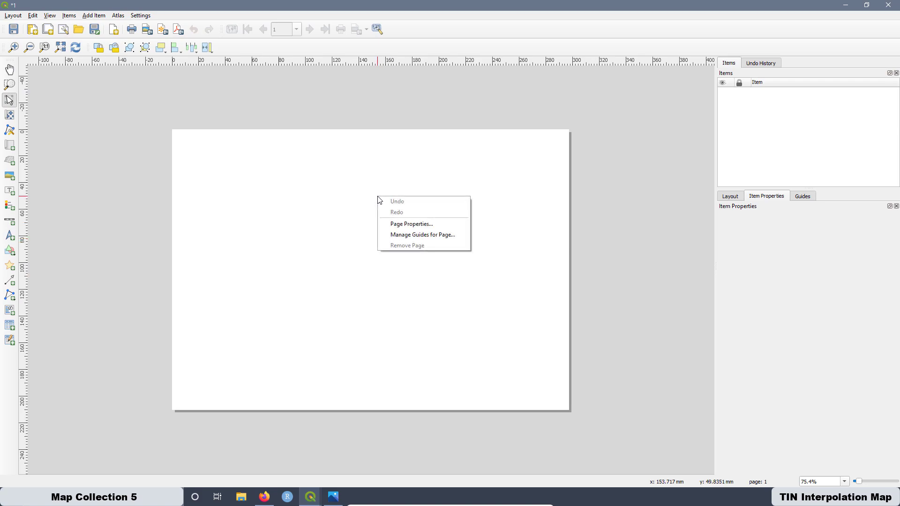
{"action": "left_click", "coordinate": [412, 224]}
{"action": "left_click", "coordinate": [780, 249]}
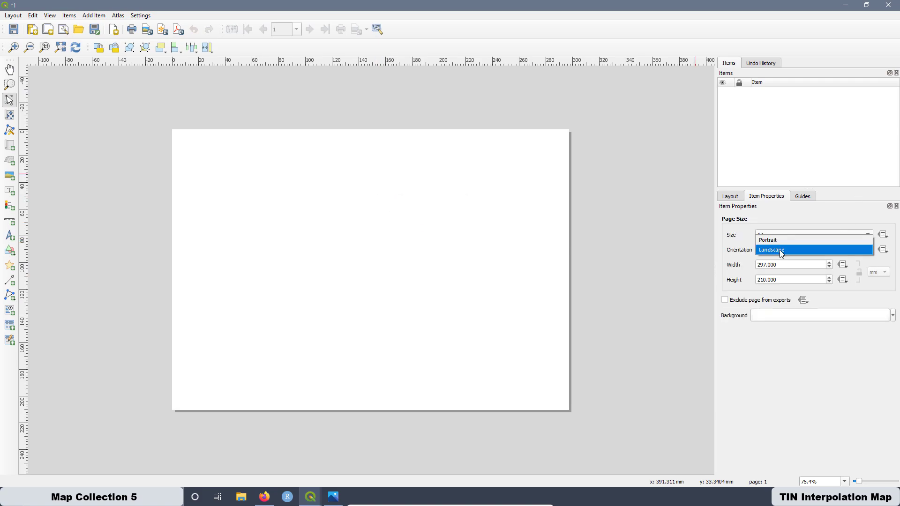
{"action": "left_click", "coordinate": [771, 241]}
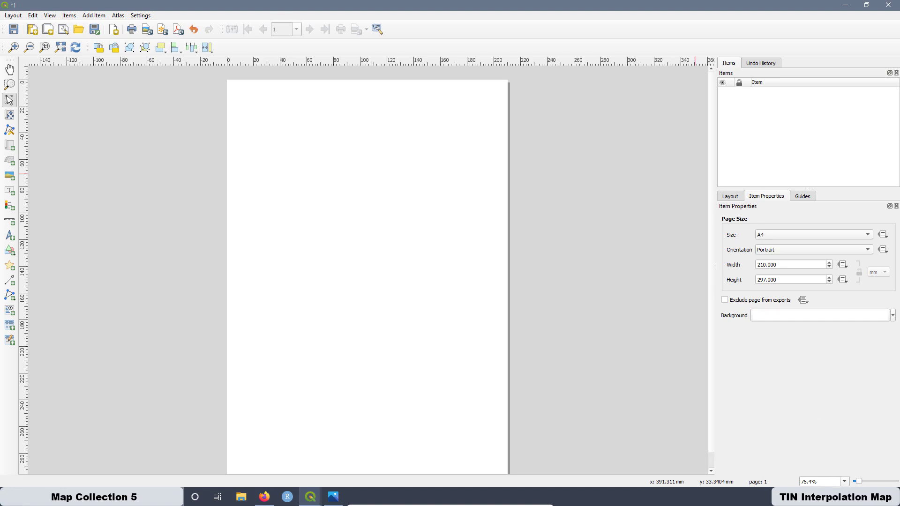
Add a map item covering the entire A4 page of the layout.
{"action": "left_click_drag", "start_coordinate": [822, 483], "coordinate": [795, 481]}
{"action": "type", "text": "70"}
{"action": "key", "text": "Return"}
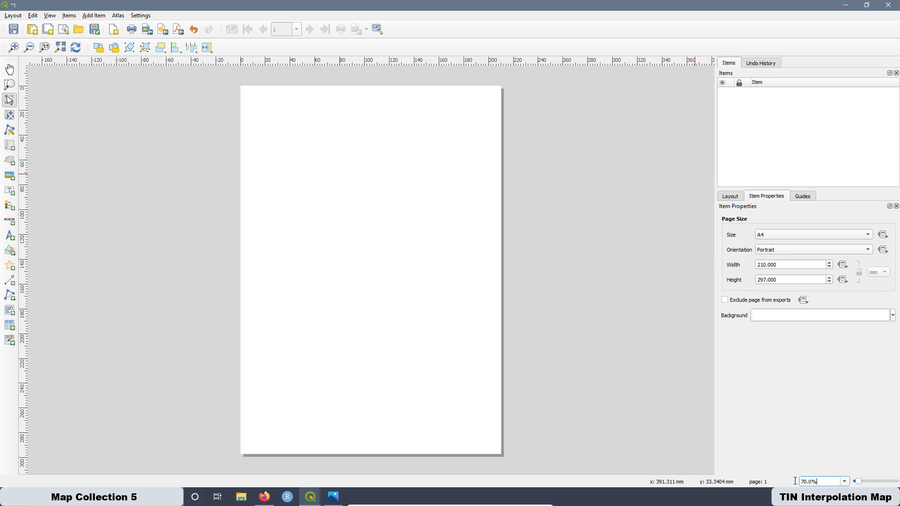
{"action": "left_click", "coordinate": [11, 147]}
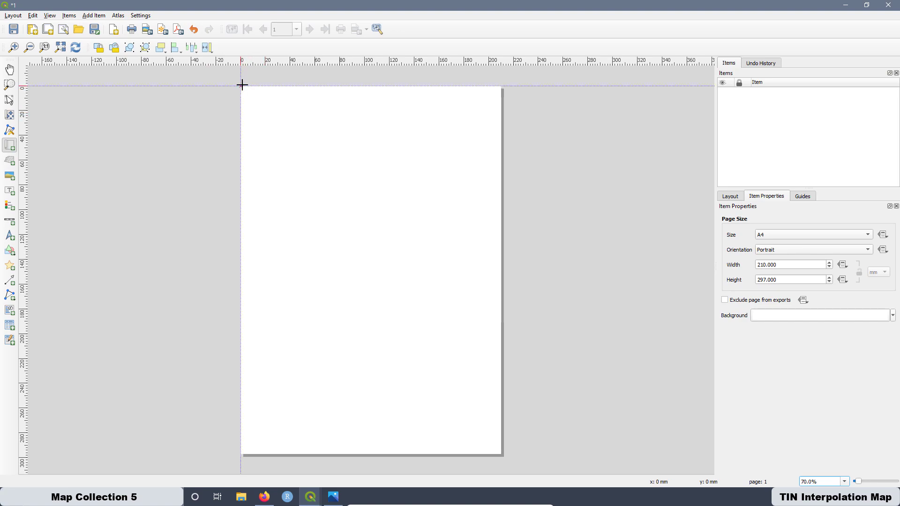
{"action": "left_click_drag", "start_coordinate": [241, 86], "coordinate": [502, 454]}
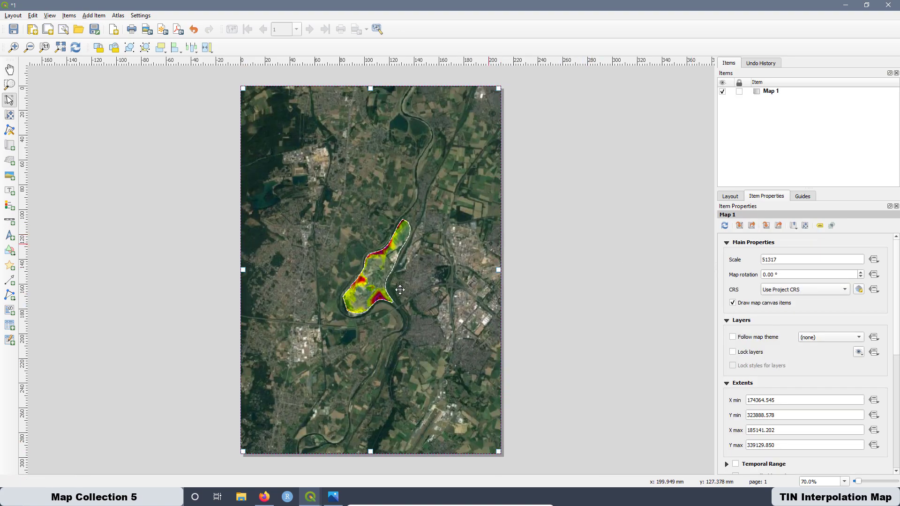
Set the layout map's scale to 20000 and shift its content slightly up and to the left within the frame.
{"action": "left_click_drag", "start_coordinate": [787, 260], "coordinate": [750, 257]}
{"action": "type", "text": "20000"}
{"action": "key", "text": "Return"}
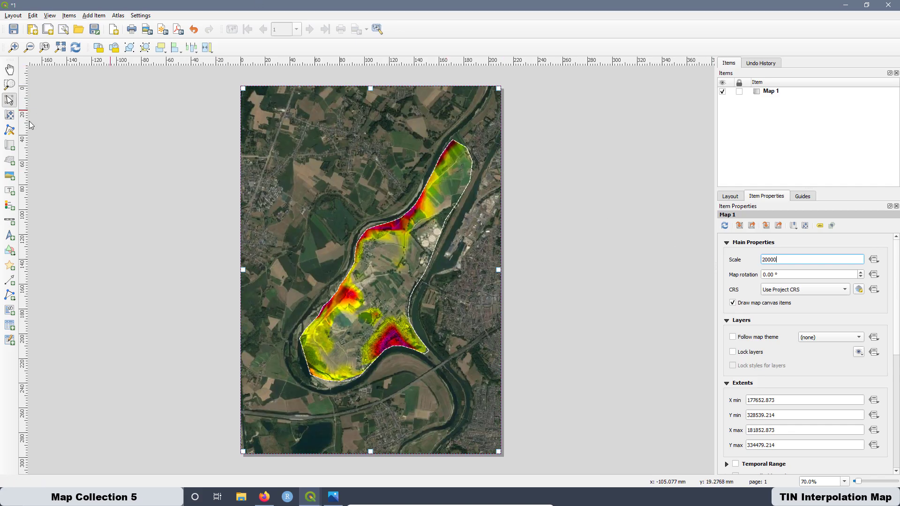
{"action": "left_click", "coordinate": [9, 114]}
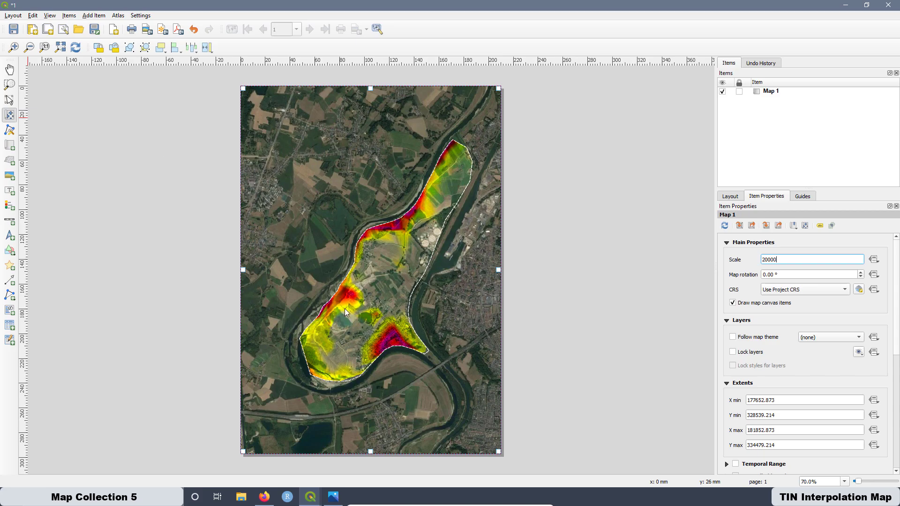
{"action": "mouse_move", "coordinate": [387, 321]}
{"action": "left_mouse_down"}
{"action": "mouse_move", "coordinate": [381, 312]}
{"action": "mouse_move", "coordinate": [376, 319]}
{"action": "left_mouse_up"}
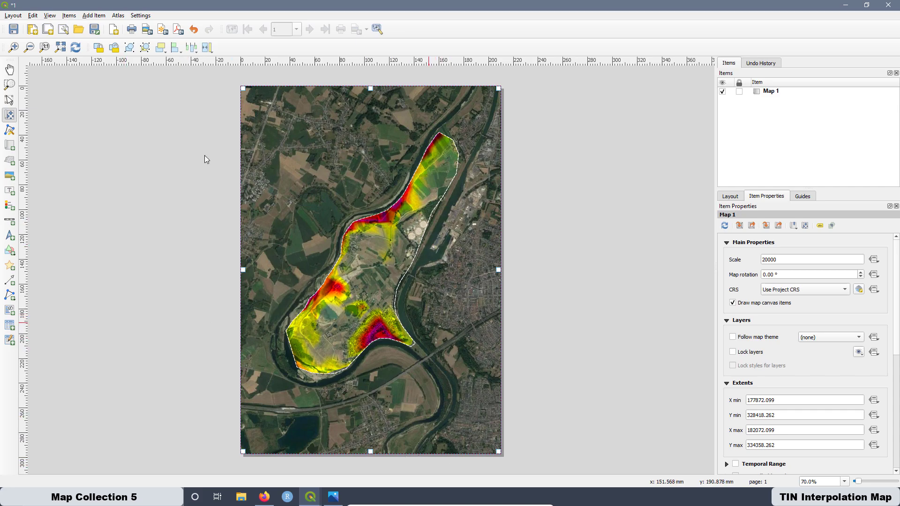
Add a legend over the lower-right part of the layout map and turn off its automatic updating.
{"action": "left_click", "coordinate": [8, 208]}
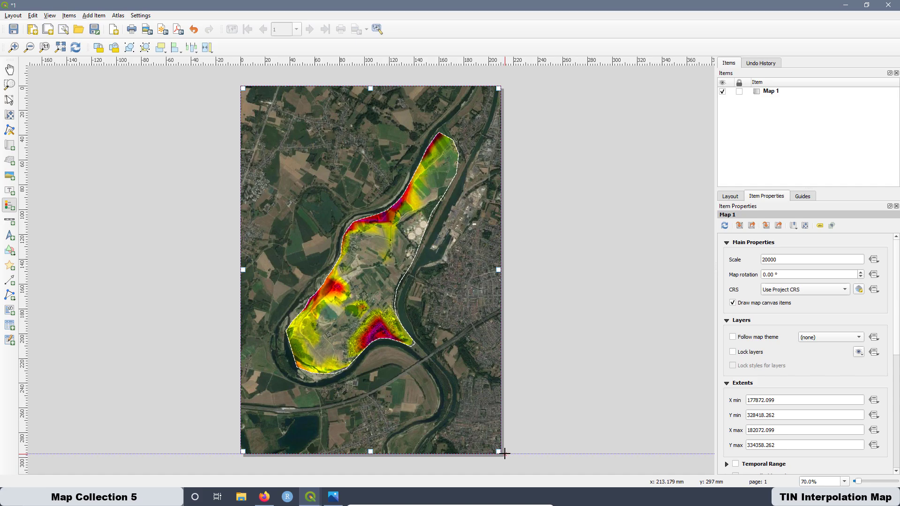
{"action": "left_click_drag", "start_coordinate": [504, 454], "coordinate": [421, 336]}
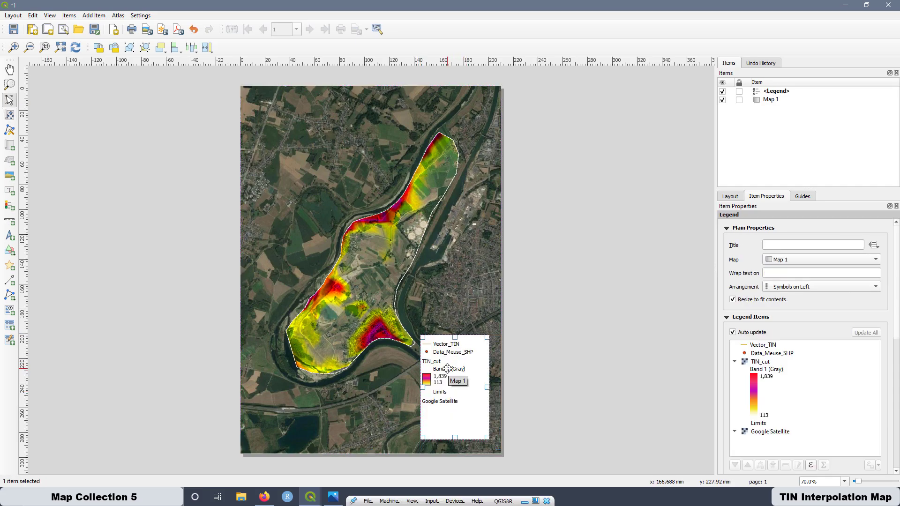
{"action": "left_click", "coordinate": [733, 332]}
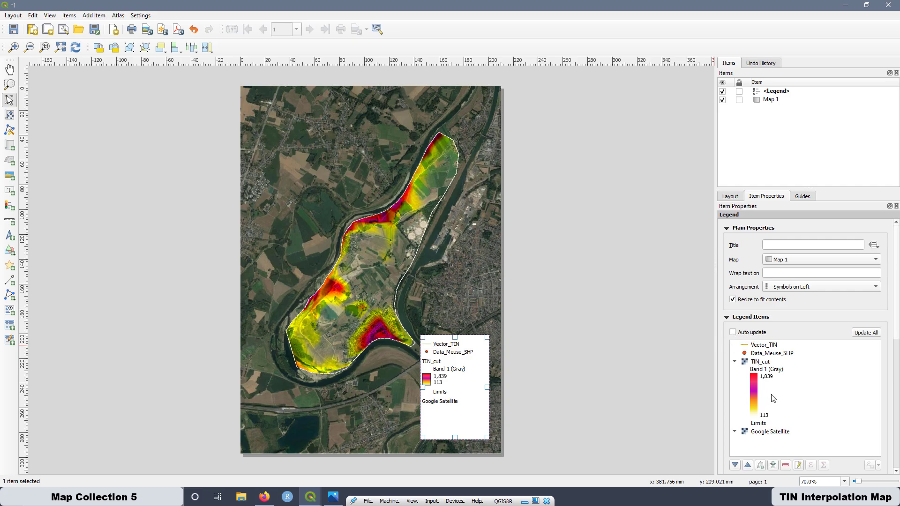
Remove the Google Satellite and Vector_TIN entries from the legend.
{"action": "left_click", "coordinate": [774, 431]}
{"action": "left_click", "coordinate": [785, 466]}
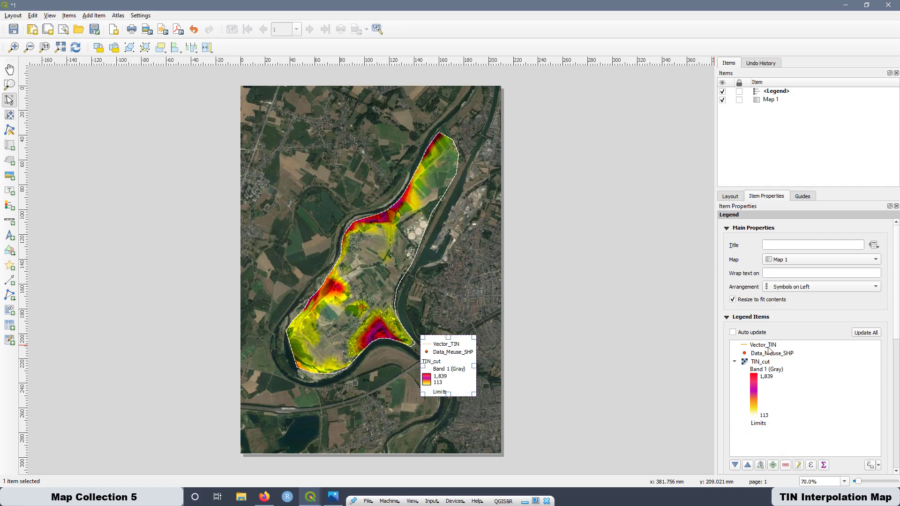
{"action": "left_click", "coordinate": [768, 346]}
{"action": "left_click", "coordinate": [786, 466]}
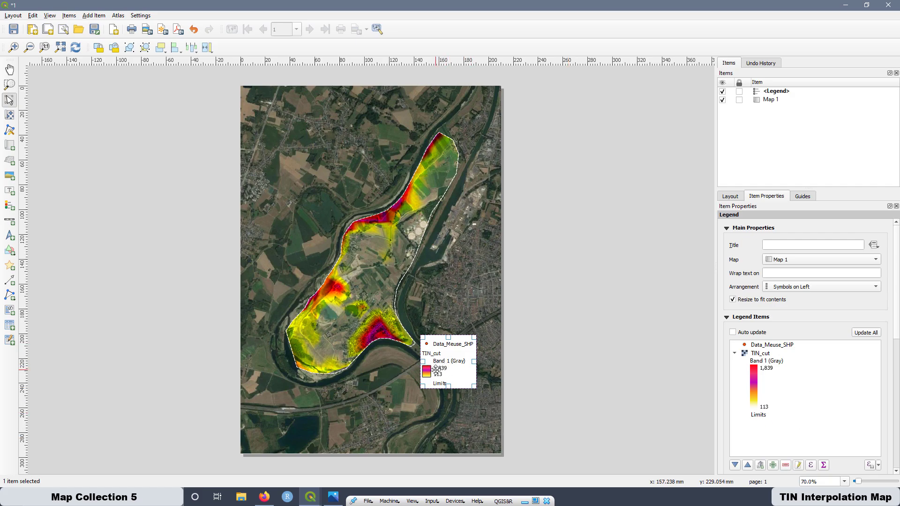
Return to the main project window and turn off the continuous legend in the TIN_cut layer's legend settings.
{"action": "left_click", "coordinate": [871, 6]}
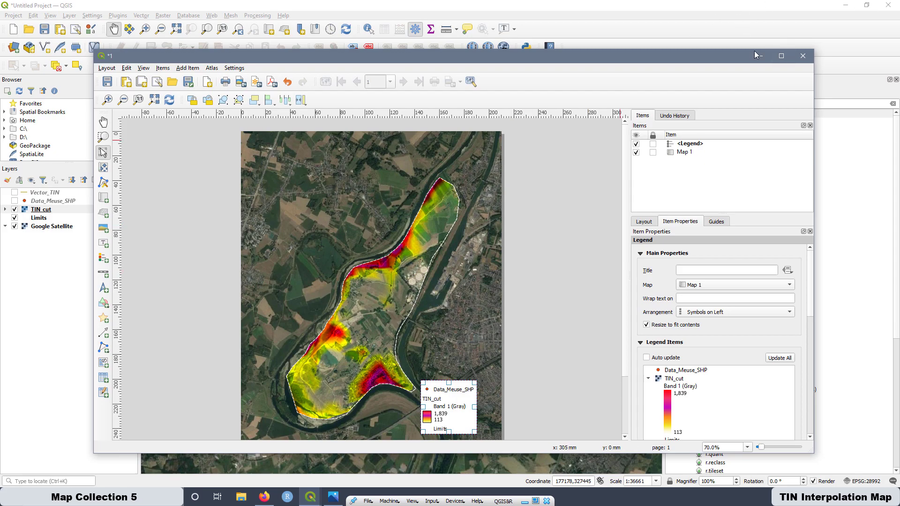
{"action": "left_click_drag", "start_coordinate": [722, 57], "coordinate": [700, 43]}
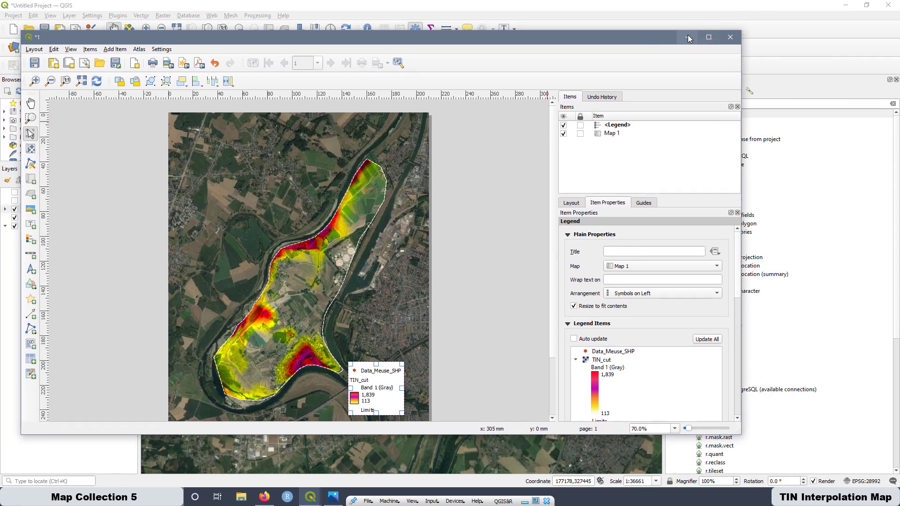
{"action": "left_click", "coordinate": [688, 37]}
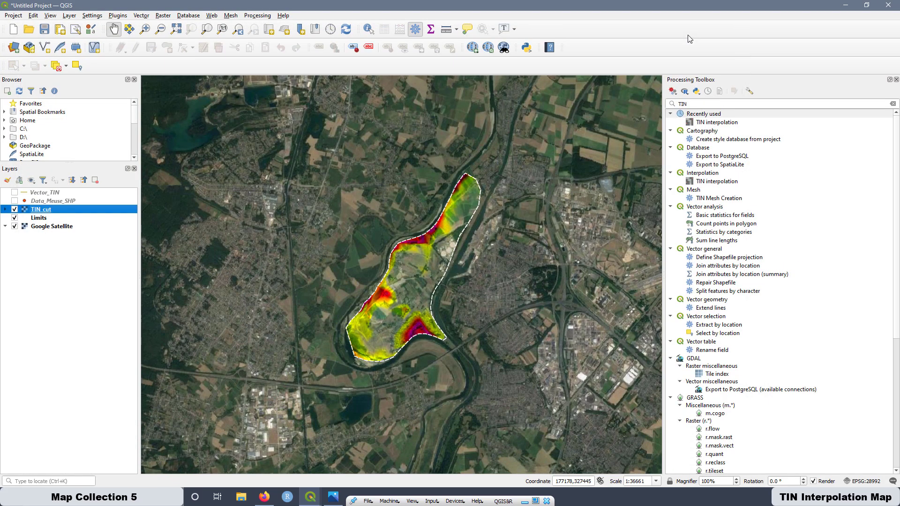
{"action": "double_click", "coordinate": [37, 212]}
{"action": "left_click_drag", "start_coordinate": [710, 61], "coordinate": [527, 71]}
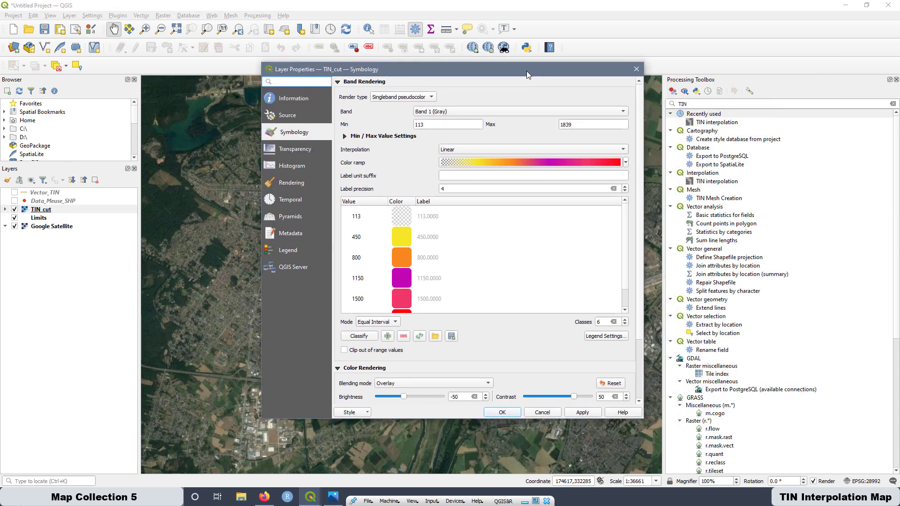
{"action": "left_click", "coordinate": [605, 336]}
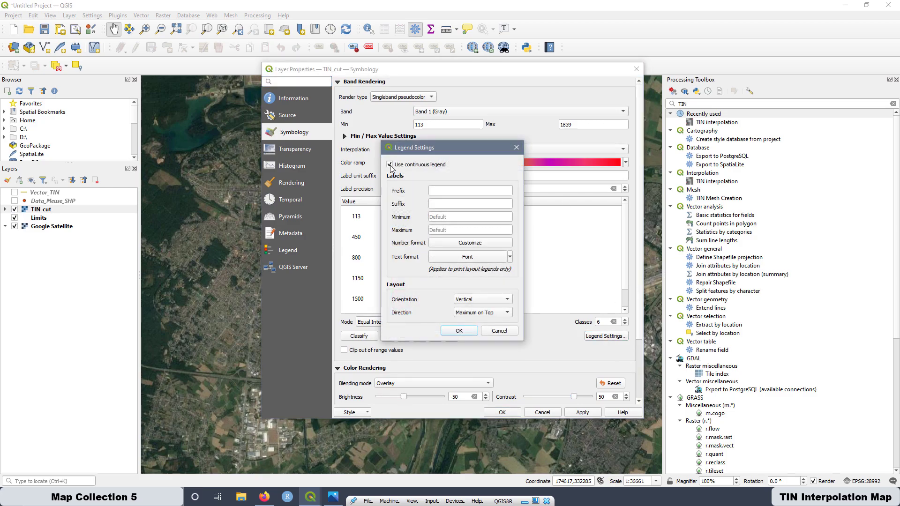
{"action": "left_click", "coordinate": [391, 165]}
{"action": "left_click", "coordinate": [460, 331]}
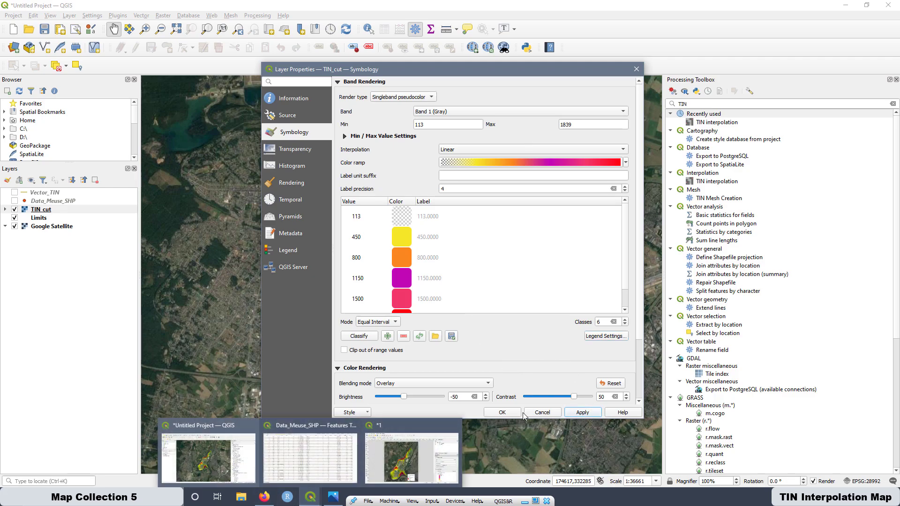
Accept the TIN_cut layer settings, return to the print layout and refresh it so the legend is redrawn.
{"action": "left_click", "coordinate": [502, 413]}
{"action": "mouse_move", "coordinate": [311, 497]}
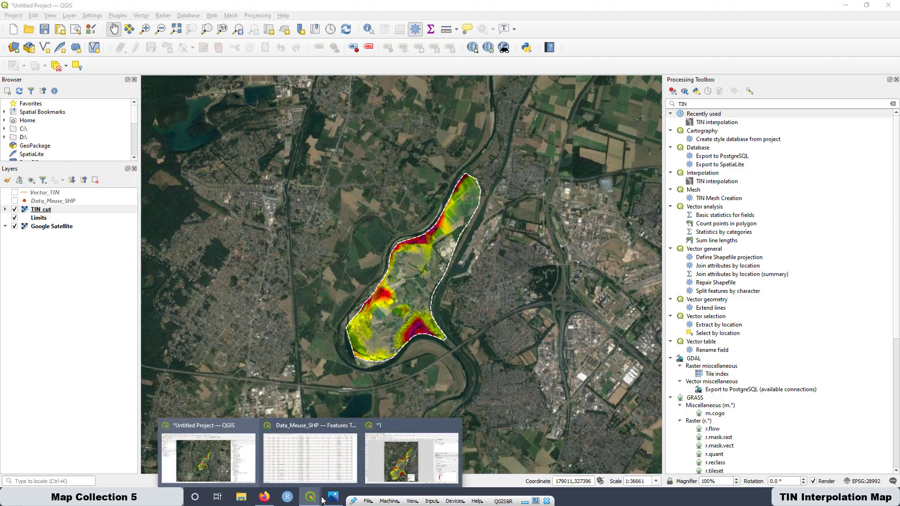
{"action": "left_click", "coordinate": [394, 429]}
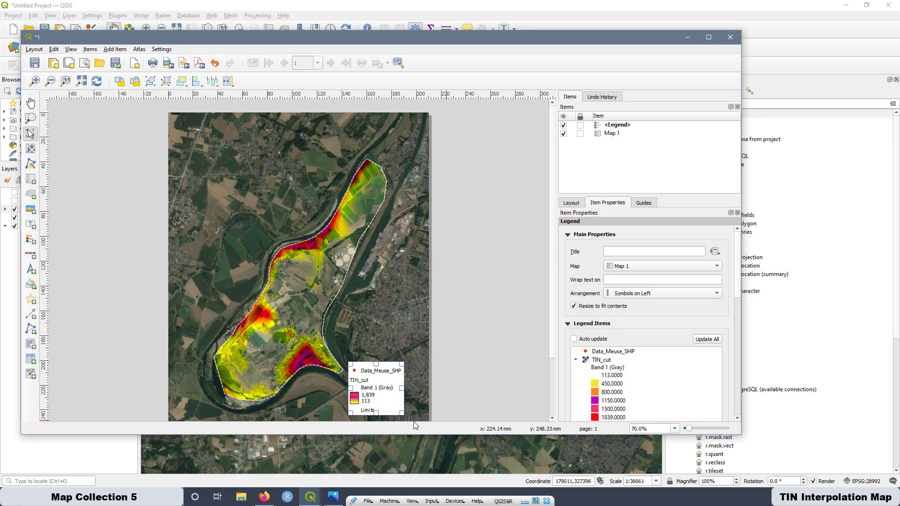
{"action": "left_click", "coordinate": [97, 83]}
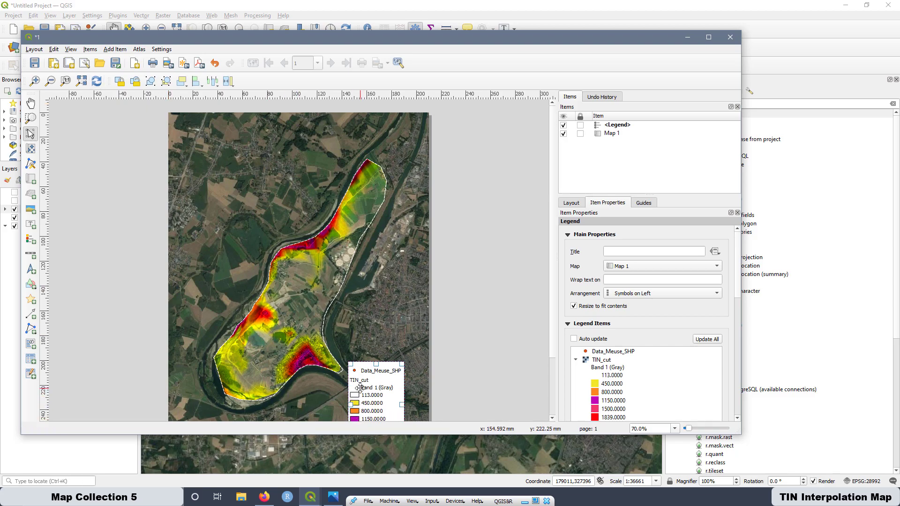
Maximize the layout window and move the legend into the lower-right corner of the page.
{"action": "left_click_drag", "start_coordinate": [381, 396], "coordinate": [401, 383]}
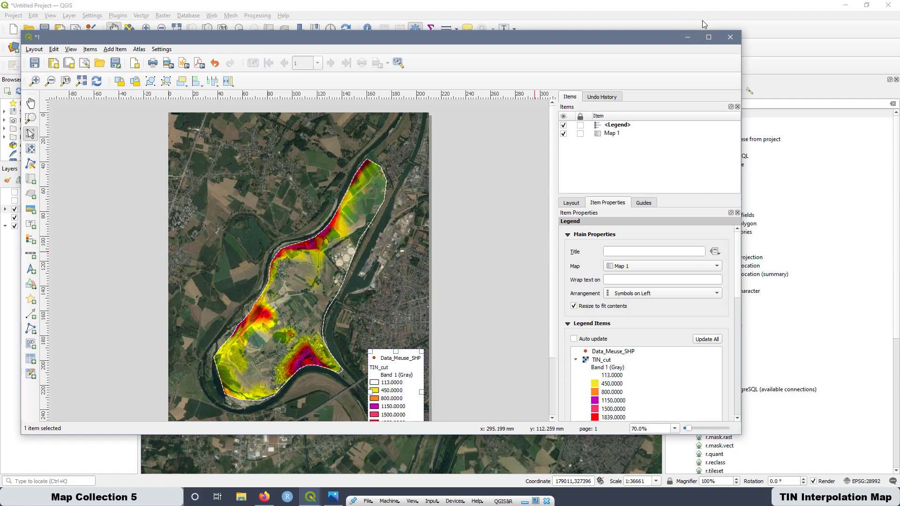
{"action": "left_click", "coordinate": [708, 37]}
{"action": "left_click_drag", "start_coordinate": [469, 397], "coordinate": [475, 442]}
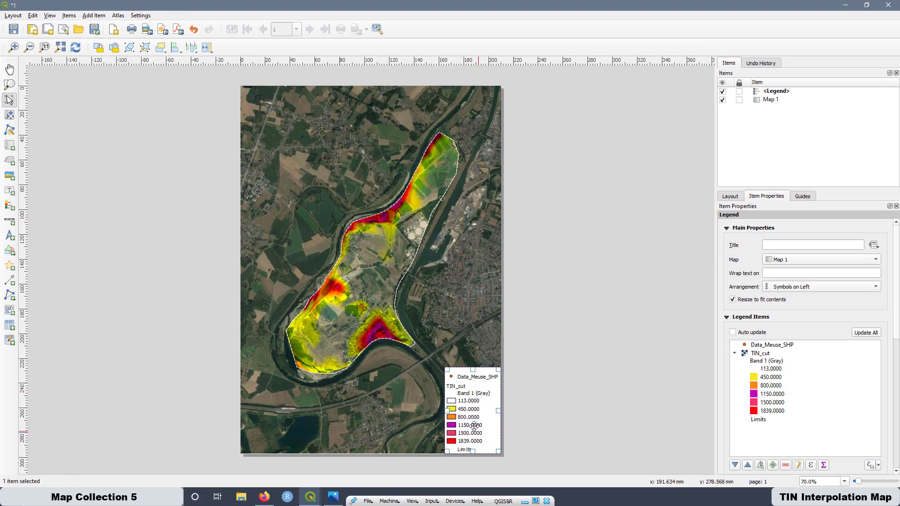
Rename the legend's Data_Meuse_SHP entry as Meuse River Dataset.
{"action": "left_click", "coordinate": [771, 347]}
{"action": "double_click", "coordinate": [771, 347]}
{"action": "left_click_drag", "start_coordinate": [770, 246], "coordinate": [717, 244]}
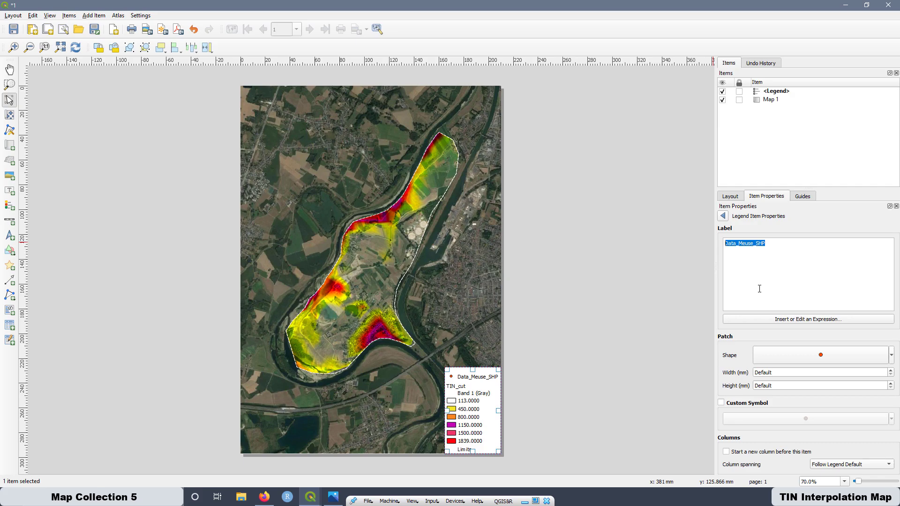
{"action": "type", "text": "Meuse River Dataset"}
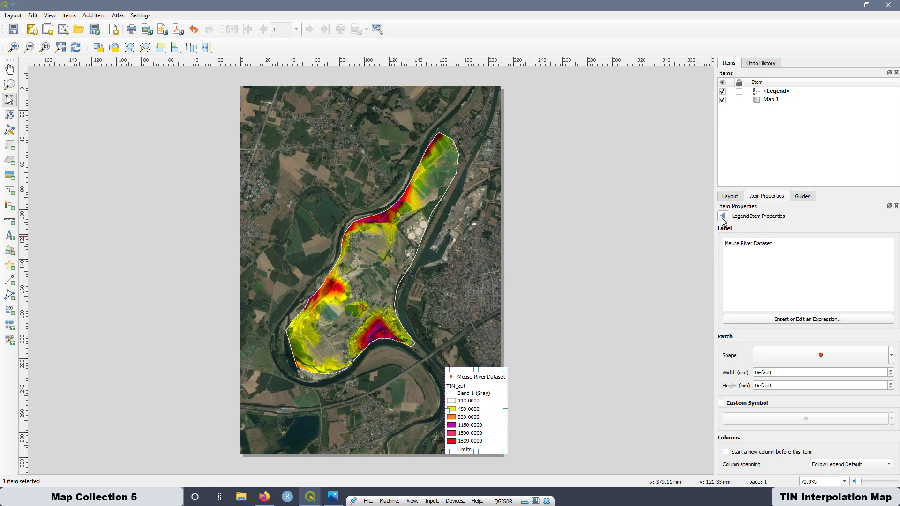
{"action": "left_click", "coordinate": [723, 217]}
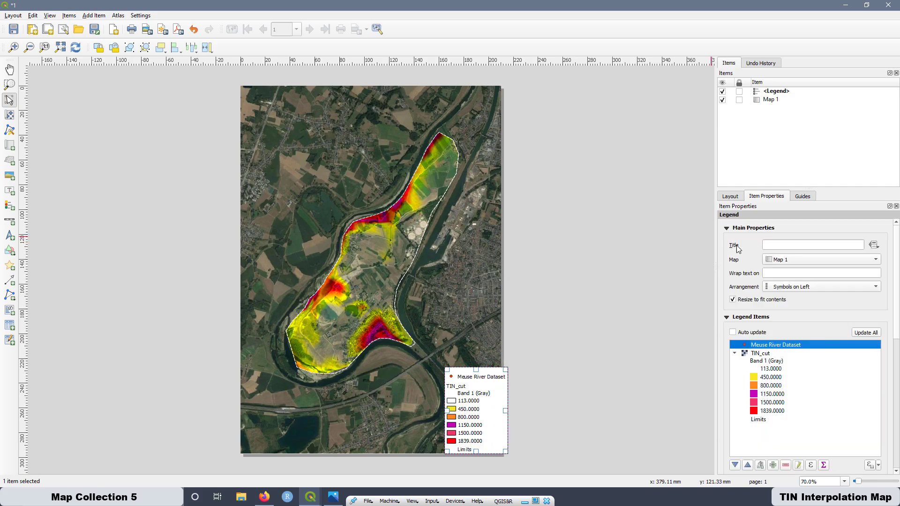
Rename the legend's TIN_cut heading as "TIN interpolatio".
{"action": "left_click", "coordinate": [759, 355]}
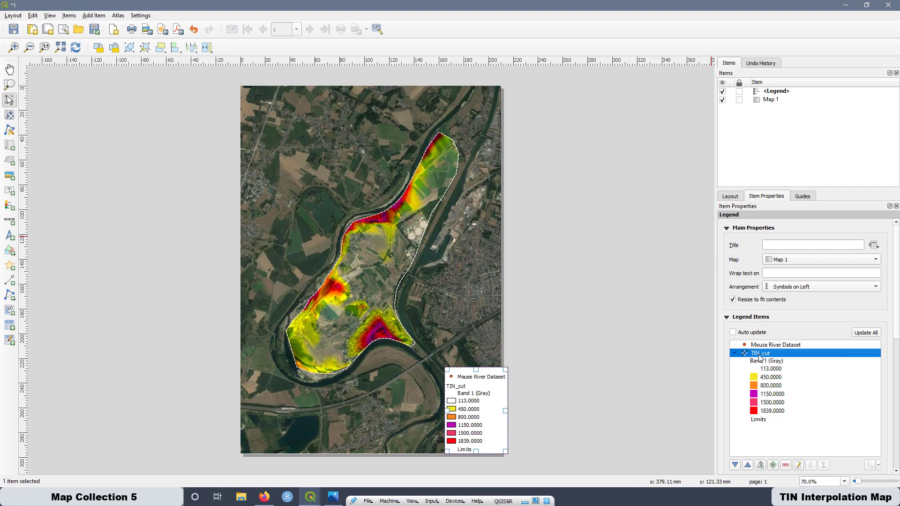
{"action": "double_click", "coordinate": [759, 355]}
{"action": "left_click_drag", "start_coordinate": [751, 242], "coordinate": [717, 244]}
{"action": "type", "text": "TIN interpolatio"}
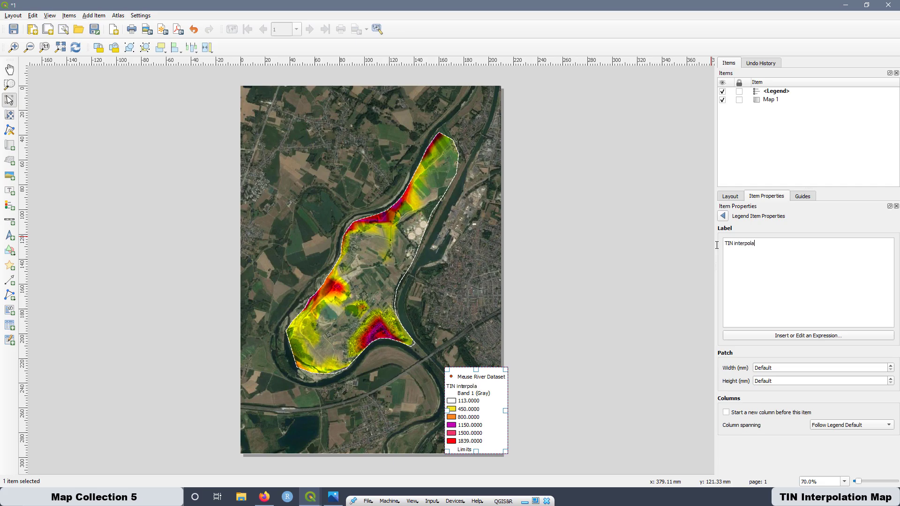
{"action": "left_click", "coordinate": [722, 216]}
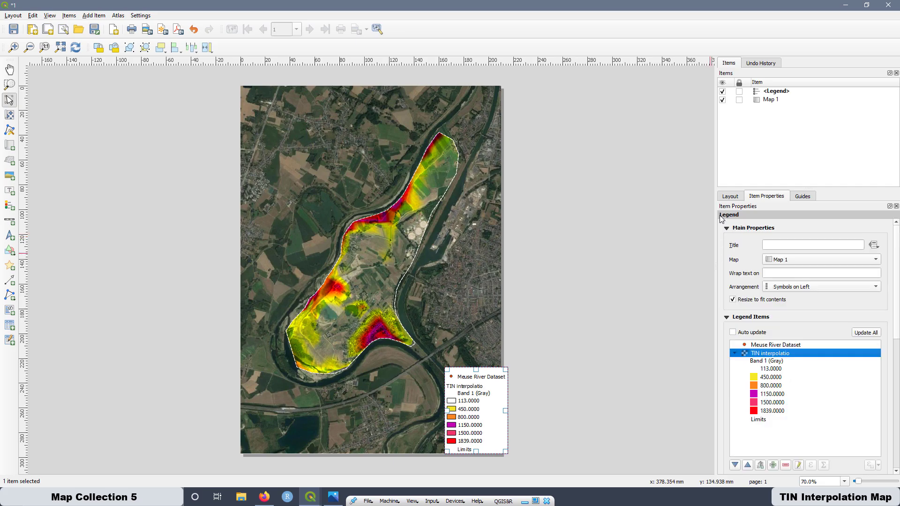
Rename the legend's Band 1 (Gray) entry as Zinc Concentration ppm.
{"action": "double_click", "coordinate": [767, 362]}
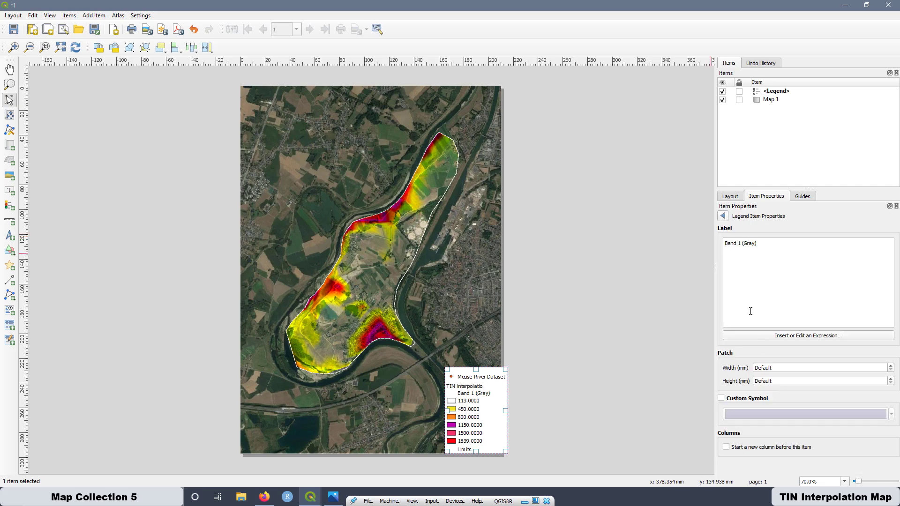
{"action": "left_click_drag", "start_coordinate": [758, 245], "coordinate": [706, 244]}
{"action": "type", "text": "Zinc Concentration ppm"}
{"action": "left_click", "coordinate": [722, 215]}
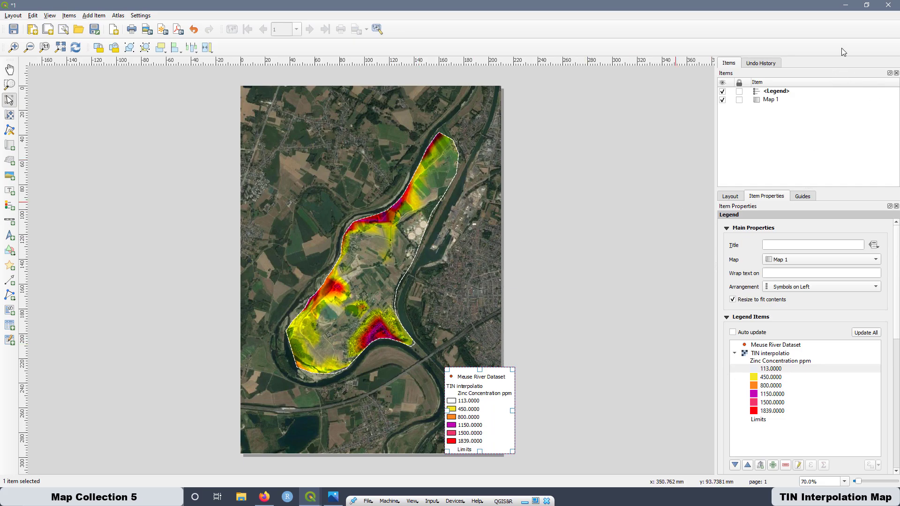
Return to the main project window and set the TIN_cut layer's symbology label precision to 0.
{"action": "left_click", "coordinate": [845, 5]}
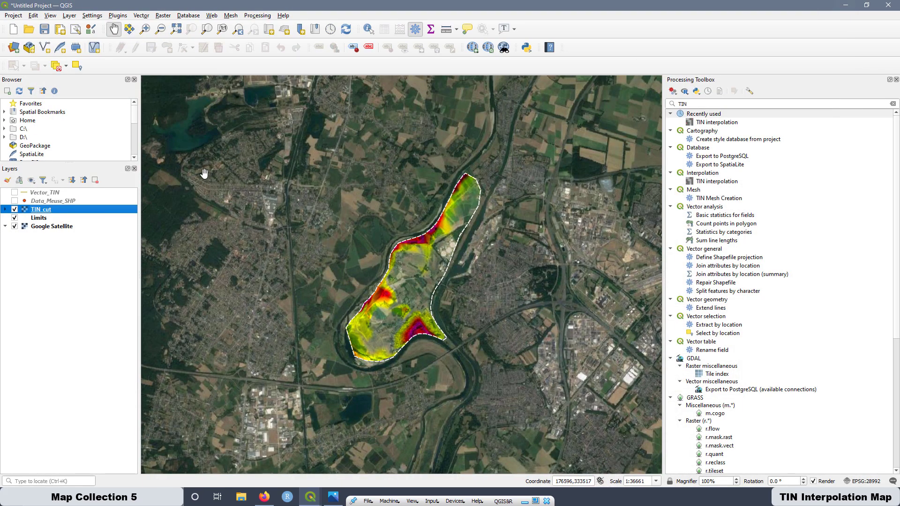
{"action": "double_click", "coordinate": [51, 209]}
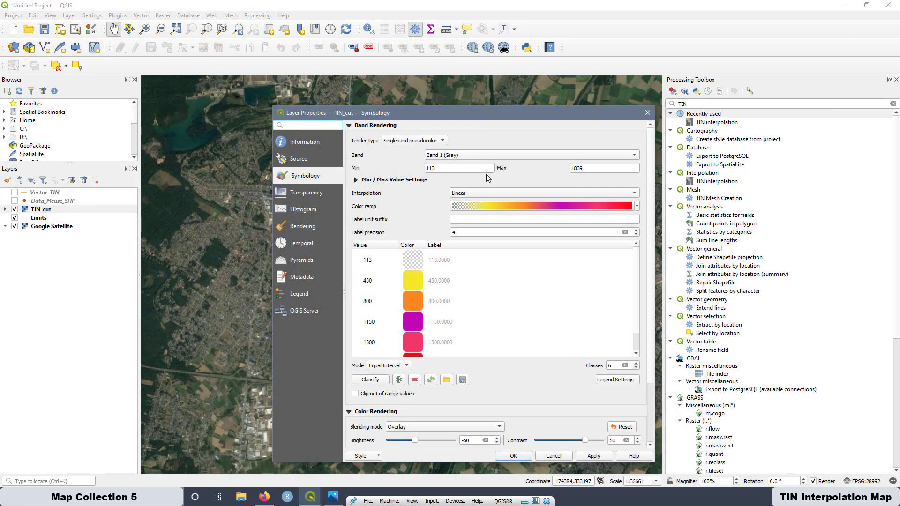
{"action": "left_click", "coordinate": [463, 232]}
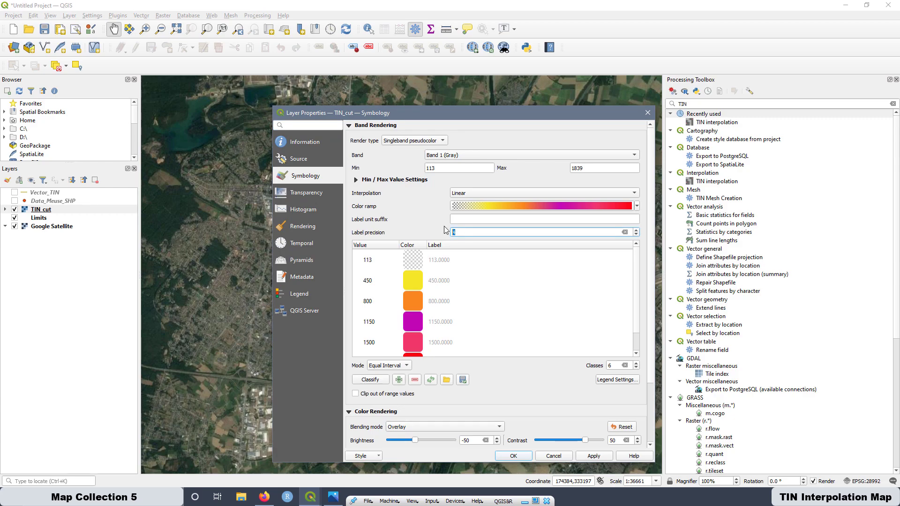
{"action": "type", "text": "0"}
{"action": "left_click", "coordinate": [597, 457]}
{"action": "left_click", "coordinate": [513, 456]}
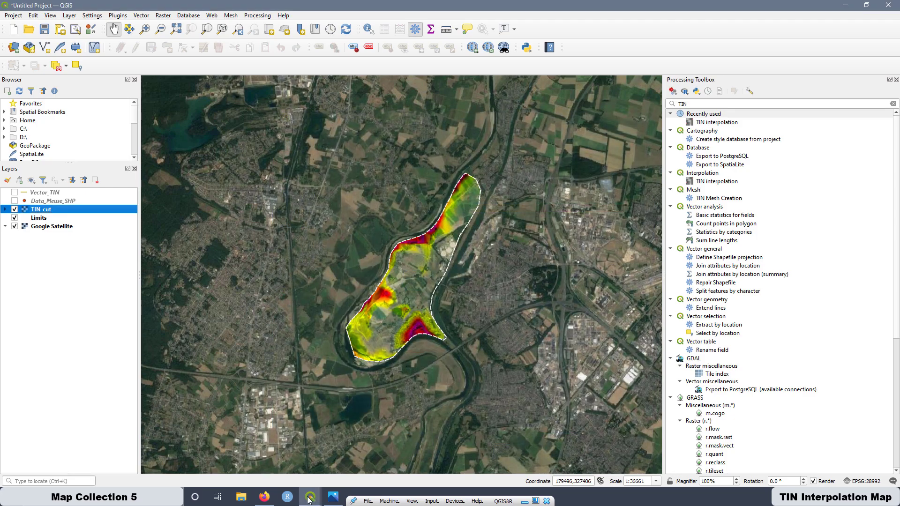
Return to the print layout and refresh it to redraw the legend's class labels.
{"action": "mouse_move", "coordinate": [311, 496]}
{"action": "left_click", "coordinate": [392, 426]}
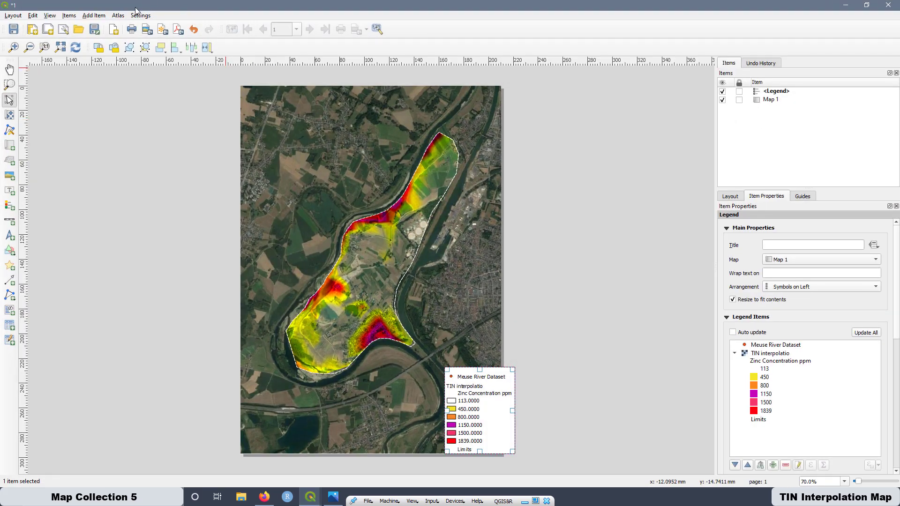
{"action": "left_click", "coordinate": [75, 48]}
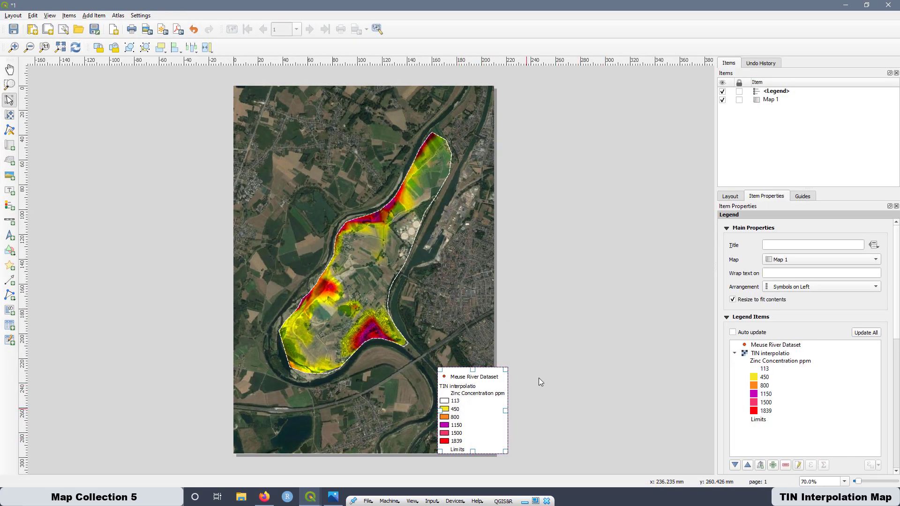
Relabel the legend's 113 and 450 classes as "113 - 450 Non-Impacted" and "450 - 800 Low Imapacted".
{"action": "double_click", "coordinate": [765, 371]}
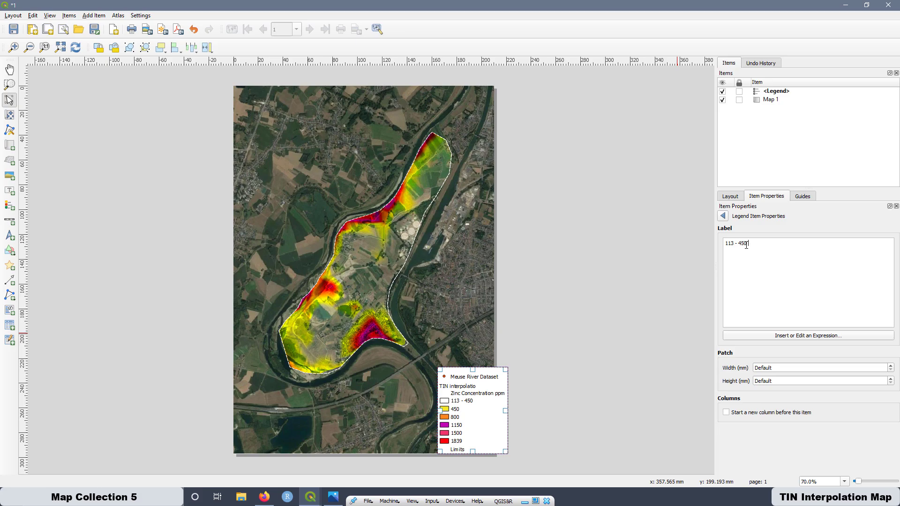
{"action": "type", "text": "on-Impacted"}
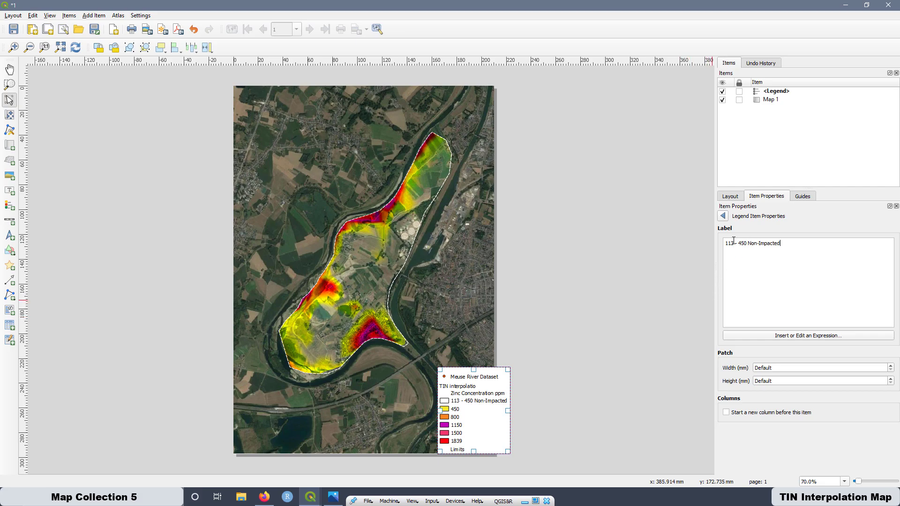
{"action": "left_click", "coordinate": [722, 216]}
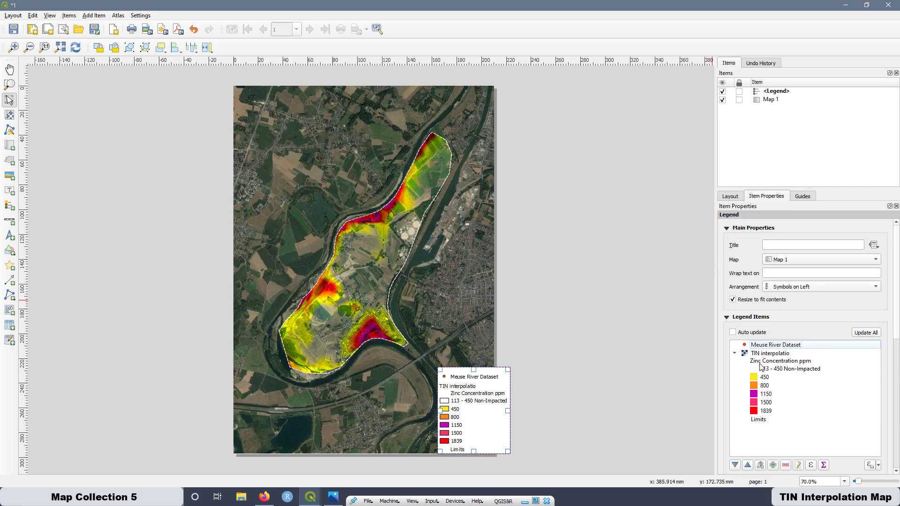
{"action": "double_click", "coordinate": [764, 377]}
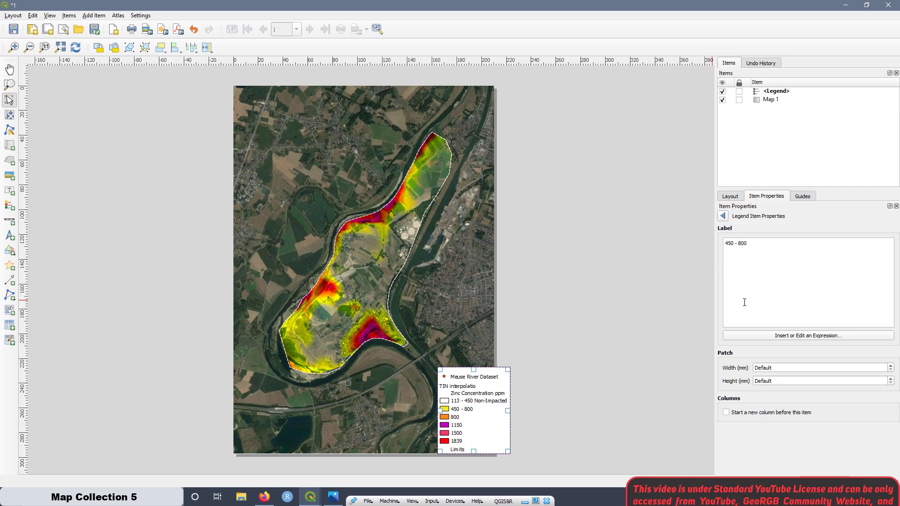
{"action": "type", "text": "Lo"}
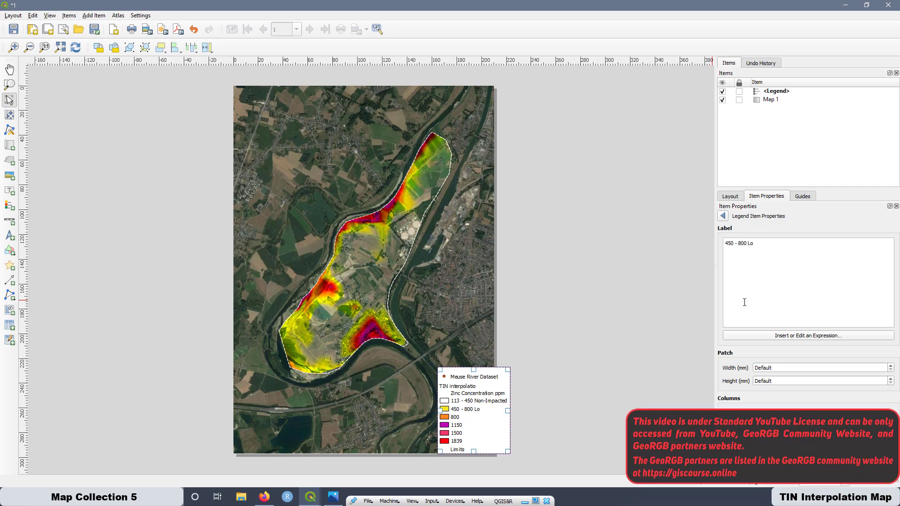
{"action": "type", "text": "w Imapacted"}
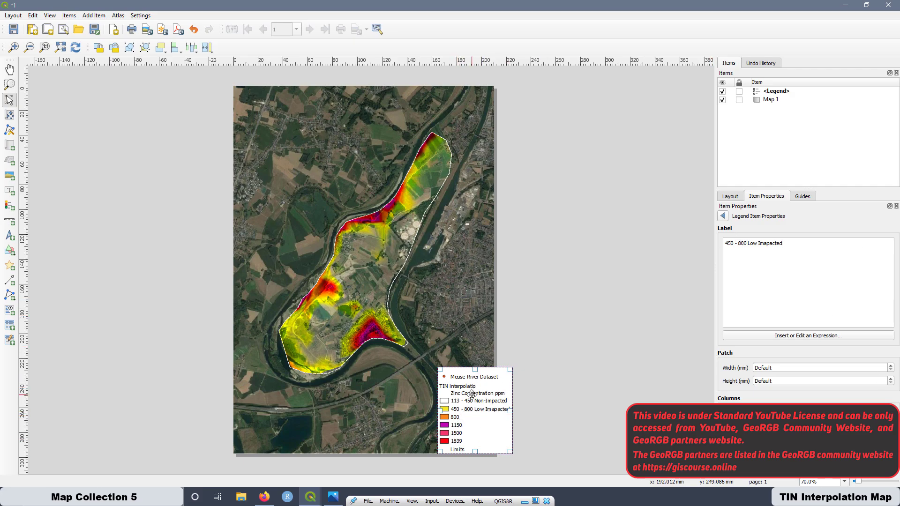
{"action": "left_click", "coordinate": [723, 216]}
Relabel the legend's 800 and 1150 classes as "800 - 1150 Medium Impacted" and "1150 - 1500 High Impacted".
{"action": "double_click", "coordinate": [772, 352]}
{"action": "type", "text": "- 1150 Medium Impacted"}
{"action": "left_click", "coordinate": [723, 216]}
{"action": "double_click", "coordinate": [772, 360]}
{"action": "type", "text": "- 1500 High Impacted"}
{"action": "left_click", "coordinate": [724, 216]}
Relabel the legend's 1500 and 1839 classes as "1500 - 1839 Very High Impacted" and "1839 max Concentration".
{"action": "double_click", "coordinate": [772, 368]}
{"action": "type", "text": "- 1839"}
{"action": "left_click", "coordinate": [723, 217]}
{"action": "double_click", "coordinate": [772, 376]}
{"action": "type", "text": "max Concentration"}
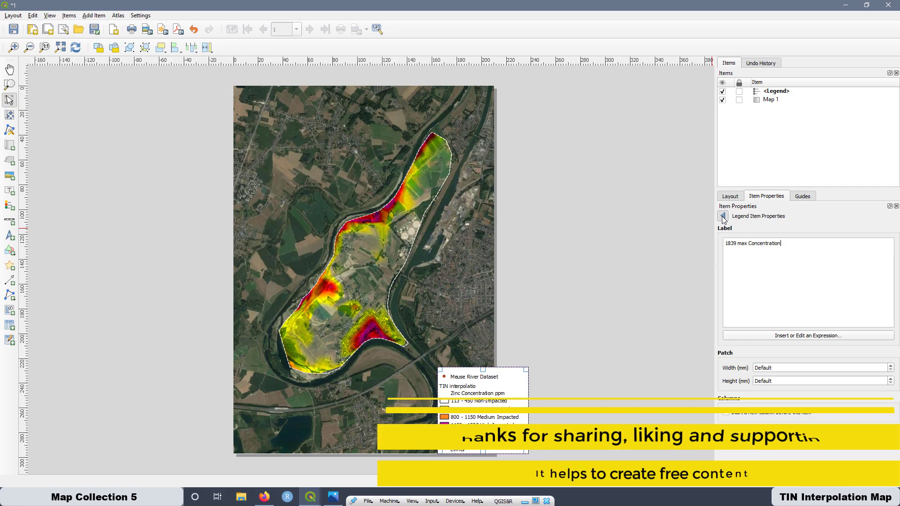
{"action": "left_click", "coordinate": [724, 216]}
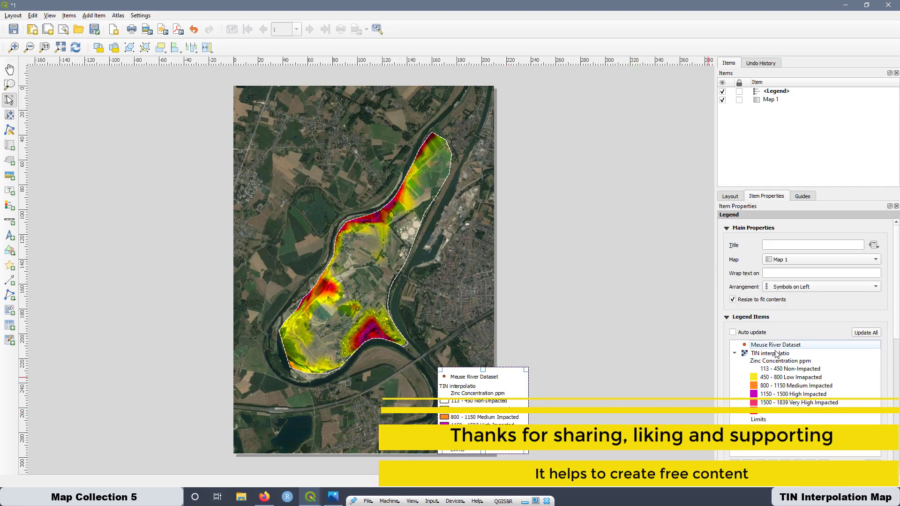
Remove the point layer's entry from the legend and rename the TIN interpolatio heading as Meuse River Dataset.
{"action": "left_click", "coordinate": [767, 347]}
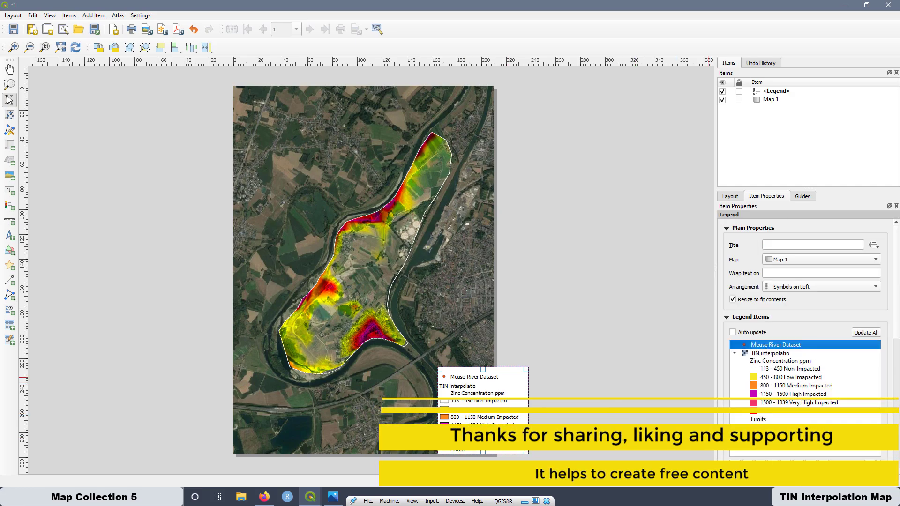
{"action": "left_click", "coordinate": [786, 465]}
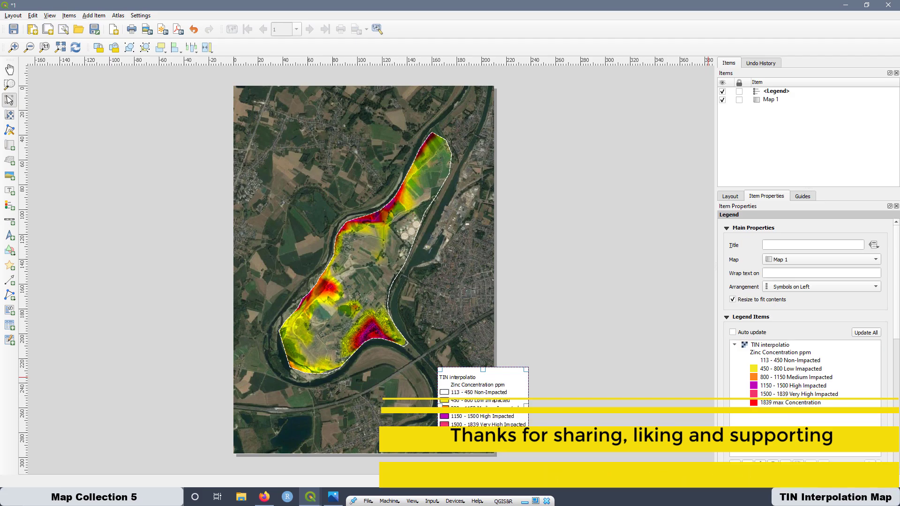
{"action": "double_click", "coordinate": [763, 345]}
{"action": "left_click_drag", "start_coordinate": [760, 243], "coordinate": [707, 243]}
{"action": "type", "text": "Meuse River Dataset"}
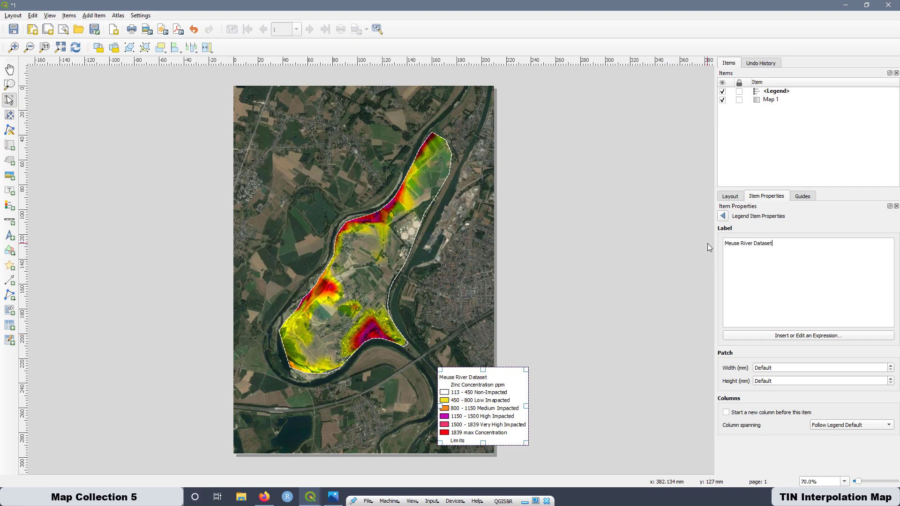
{"action": "left_click", "coordinate": [723, 216]}
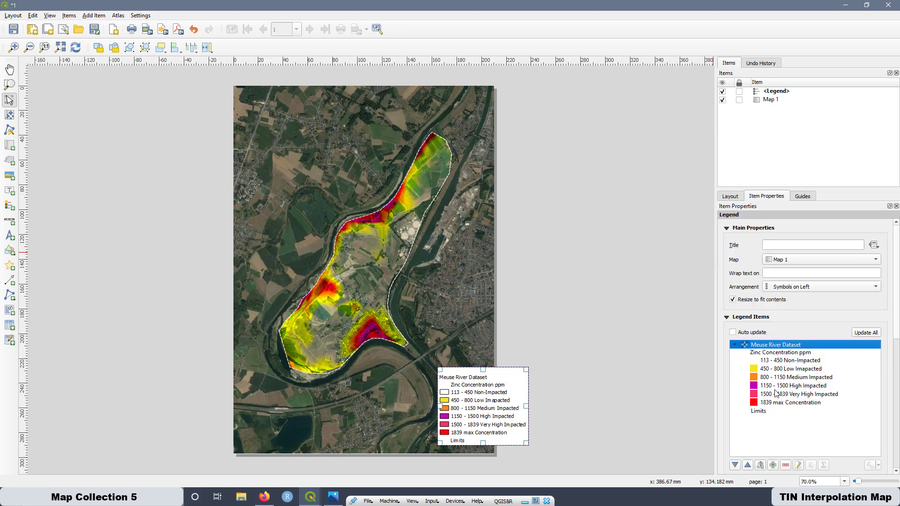
Add the title "Legend" to the map legend.
{"action": "scroll", "coordinate": [781, 382], "scroll_direction": "down", "scroll_amount": 4}
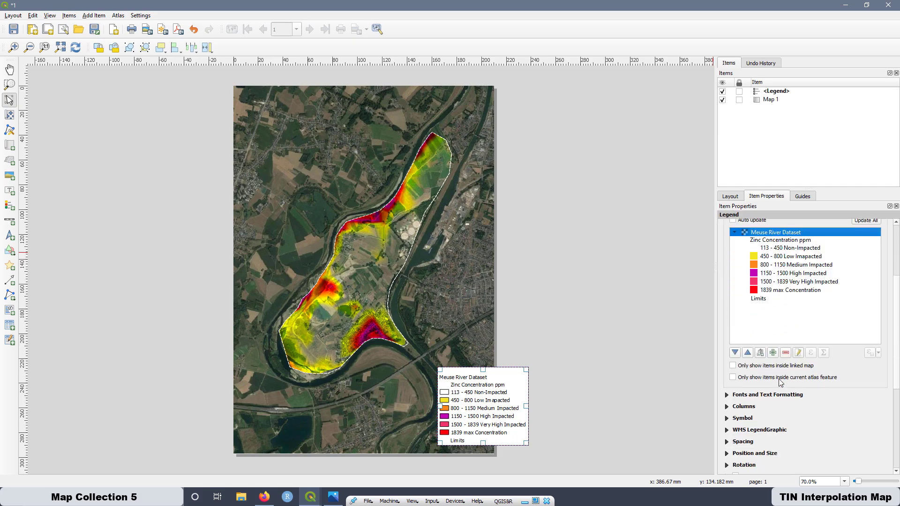
{"action": "left_click", "coordinate": [727, 395]}
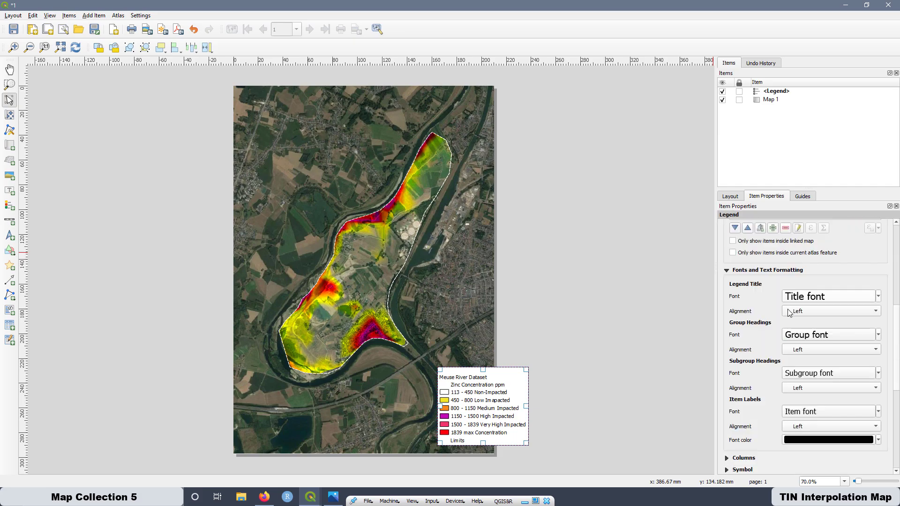
{"action": "scroll", "coordinate": [800, 295], "scroll_direction": "up", "scroll_amount": 5}
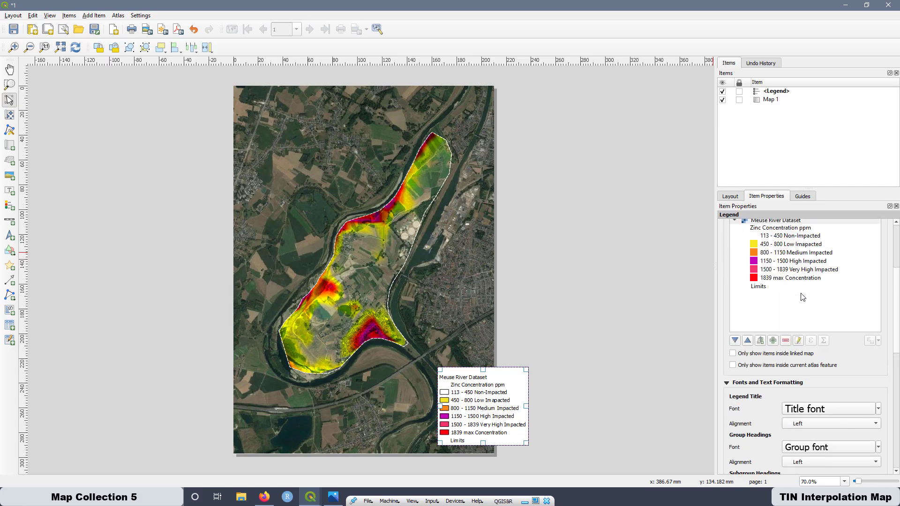
{"action": "left_click", "coordinate": [773, 244]}
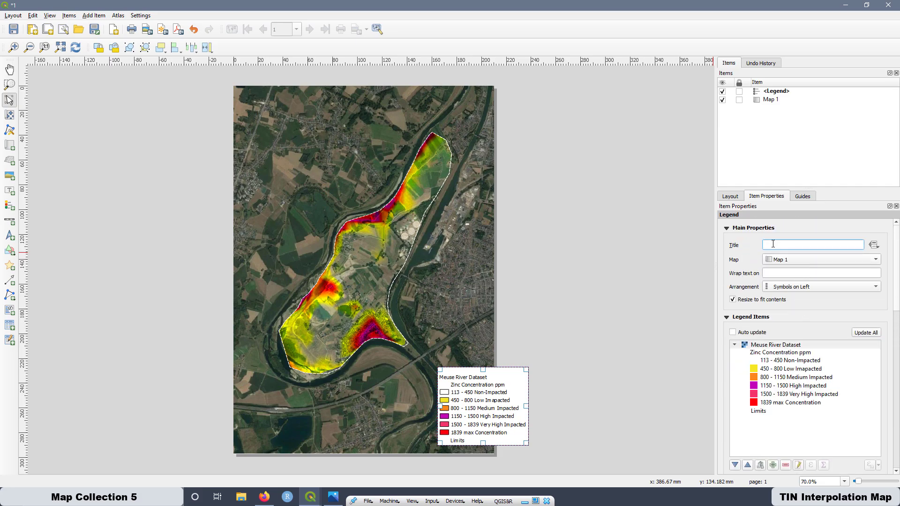
{"action": "type", "text": "Legend"}
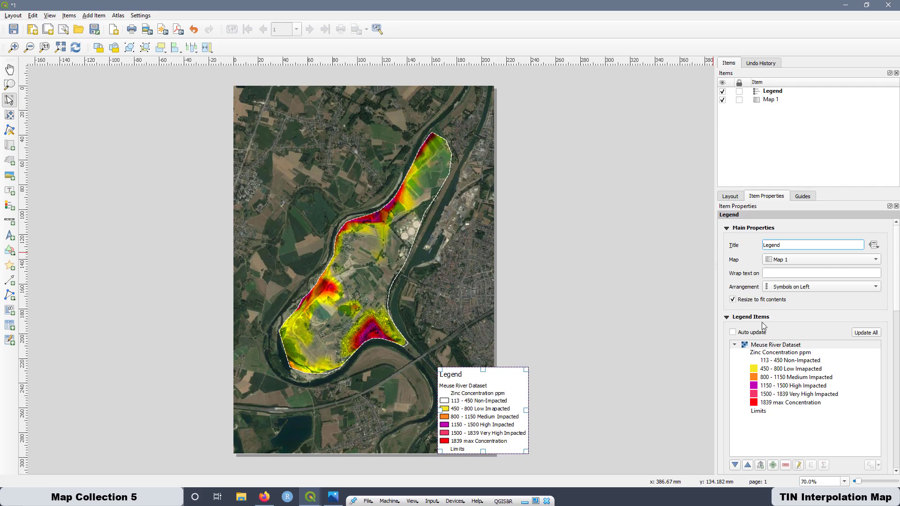
Set the legend title's font style to Bold and its alignment to Center.
{"action": "scroll", "coordinate": [794, 375], "scroll_direction": "down", "scroll_amount": 4}
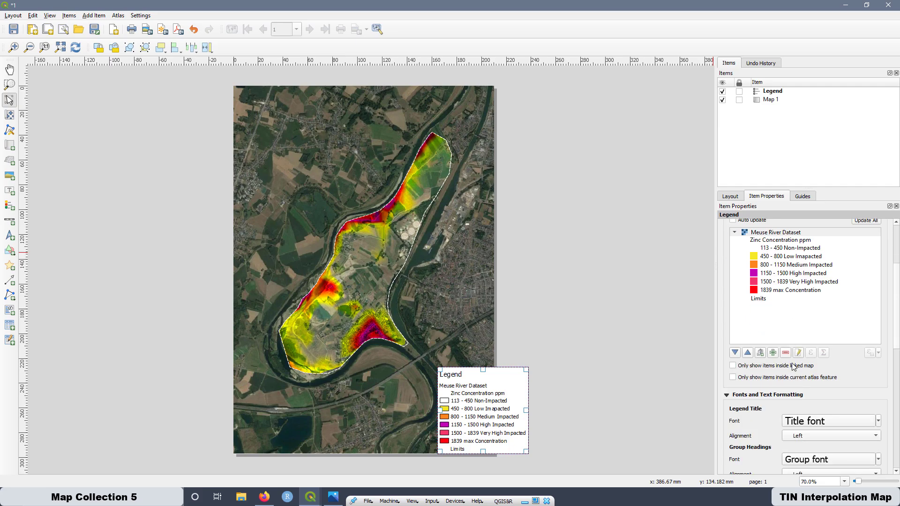
{"action": "left_click", "coordinate": [812, 369]}
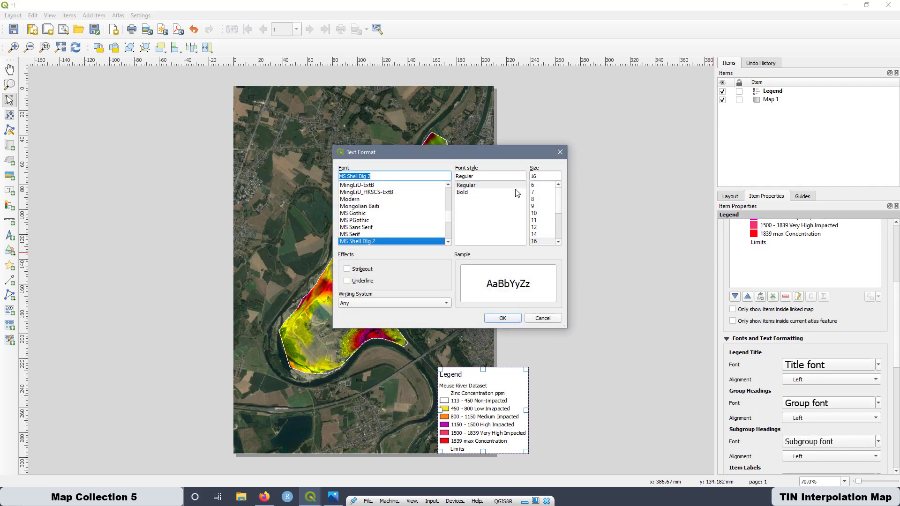
{"action": "left_click", "coordinate": [463, 193]}
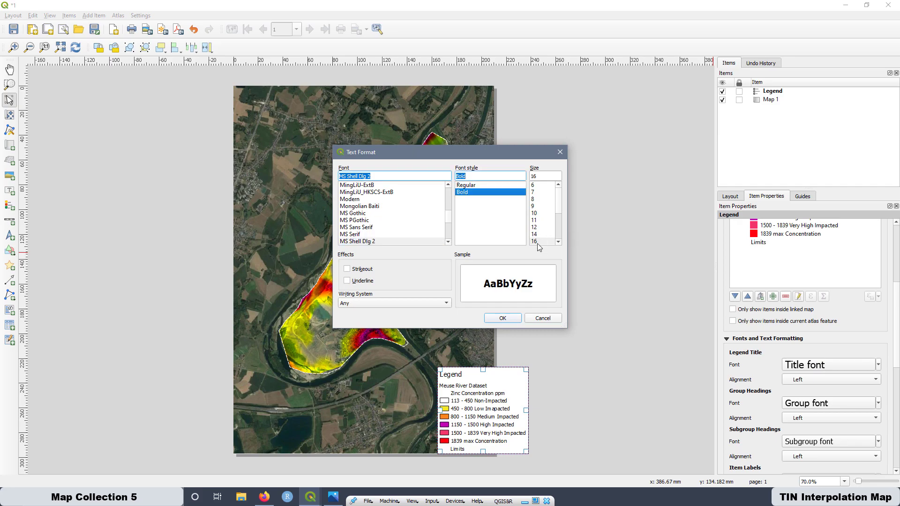
{"action": "left_click", "coordinate": [503, 319]}
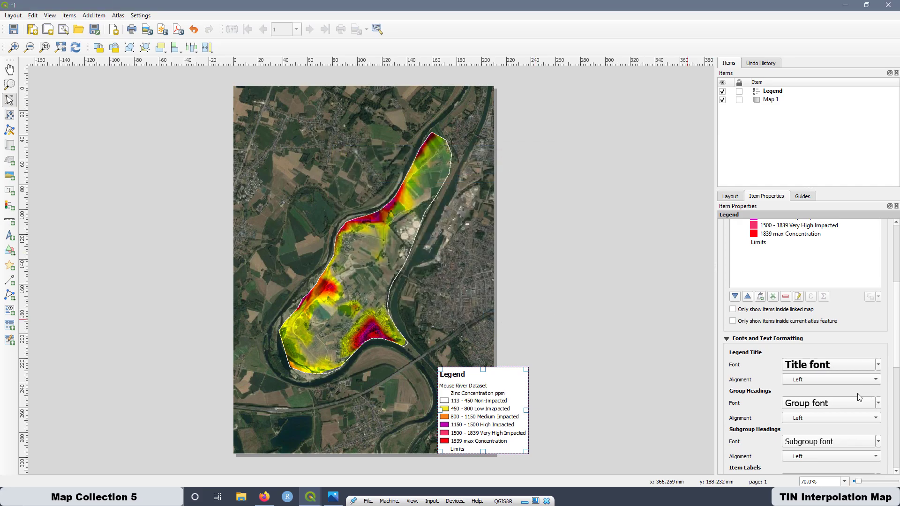
{"action": "left_click", "coordinate": [833, 380]}
{"action": "left_click", "coordinate": [813, 388]}
Set the legend's subgroup headings to a Bold font style with Center alignment.
{"action": "left_click", "coordinate": [811, 442]}
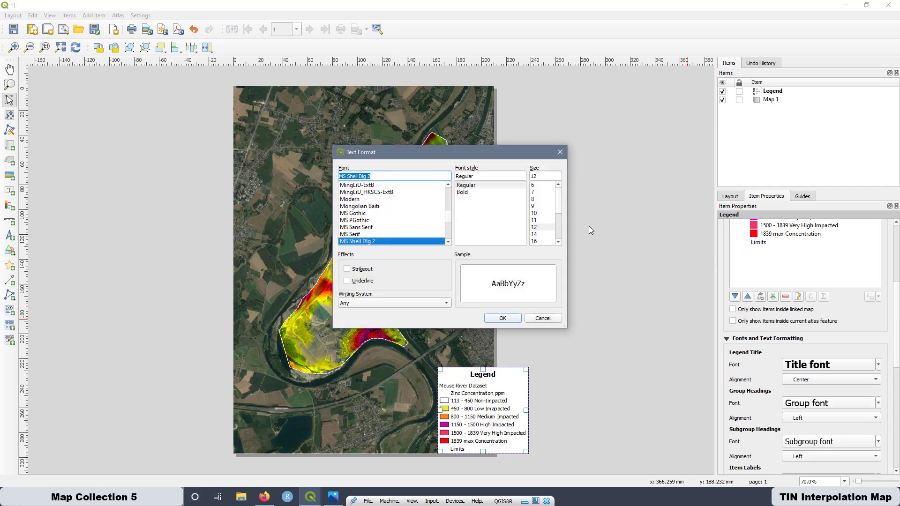
{"action": "left_click", "coordinate": [476, 193]}
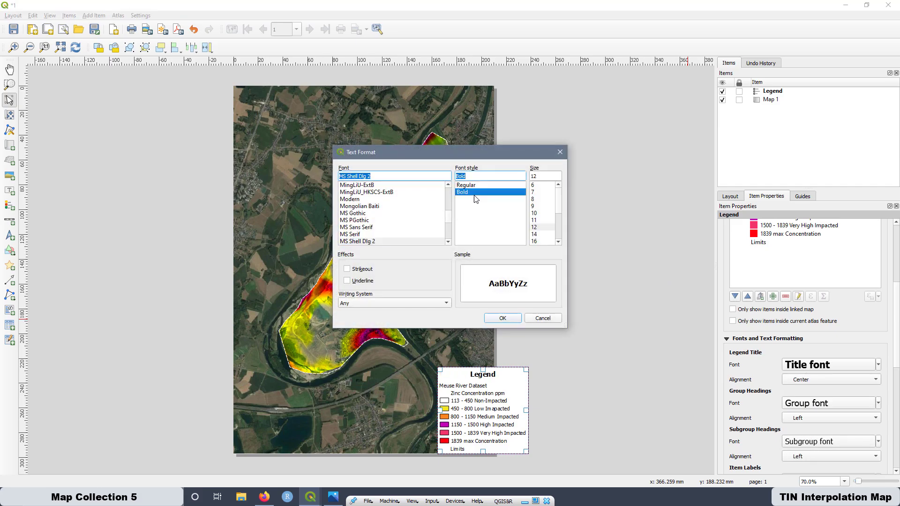
{"action": "left_click", "coordinate": [503, 319]}
{"action": "left_click", "coordinate": [800, 456]}
{"action": "left_click", "coordinate": [801, 463]}
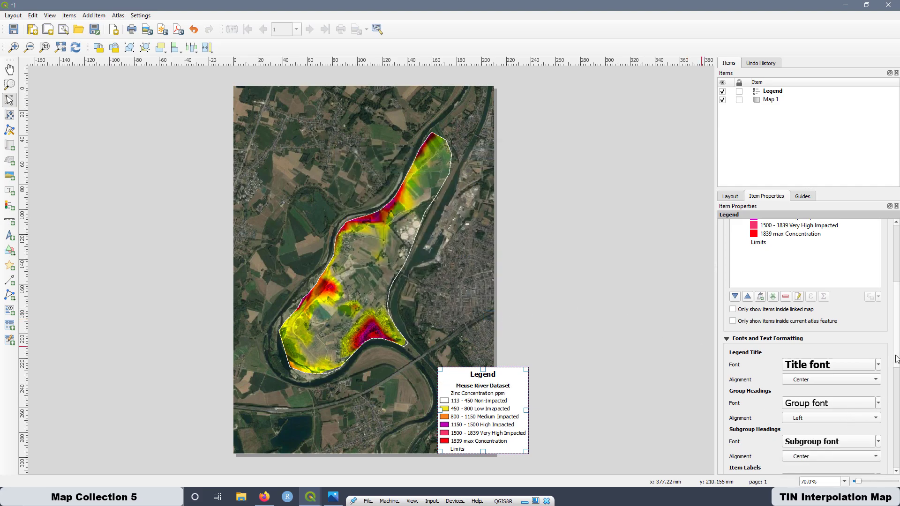
Set the legend's item labels to a Bold font style with Center alignment.
{"action": "scroll", "coordinate": [896, 359], "scroll_direction": "down", "scroll_amount": 3}
{"action": "left_click", "coordinate": [807, 395]}
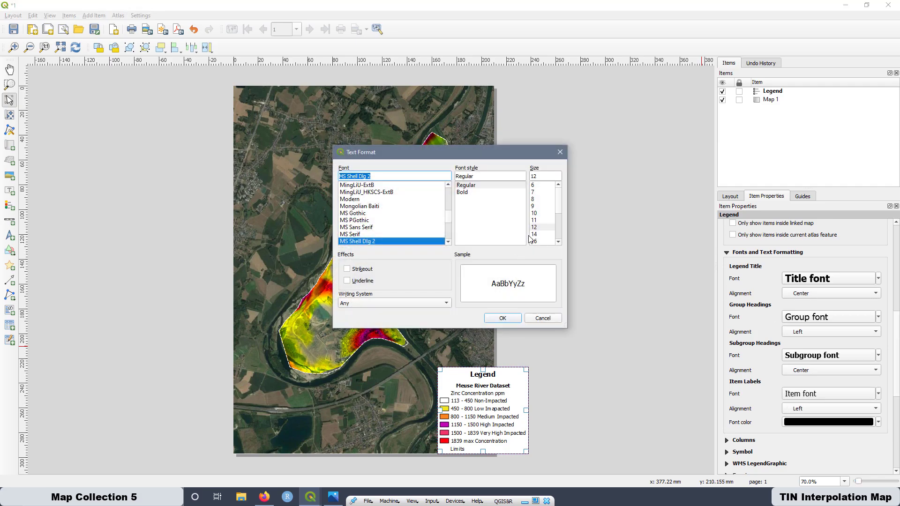
{"action": "left_click", "coordinate": [463, 193]}
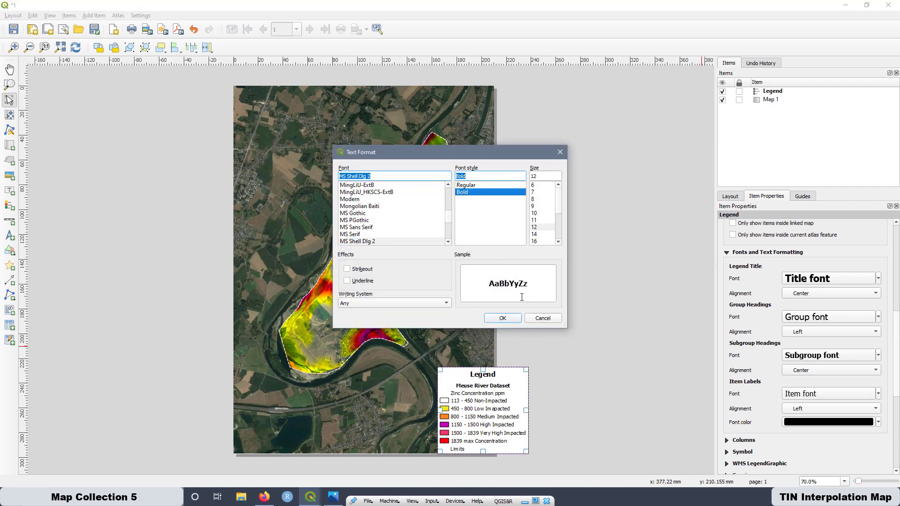
{"action": "left_click", "coordinate": [509, 321]}
{"action": "left_click", "coordinate": [819, 408]}
{"action": "left_click", "coordinate": [814, 418]}
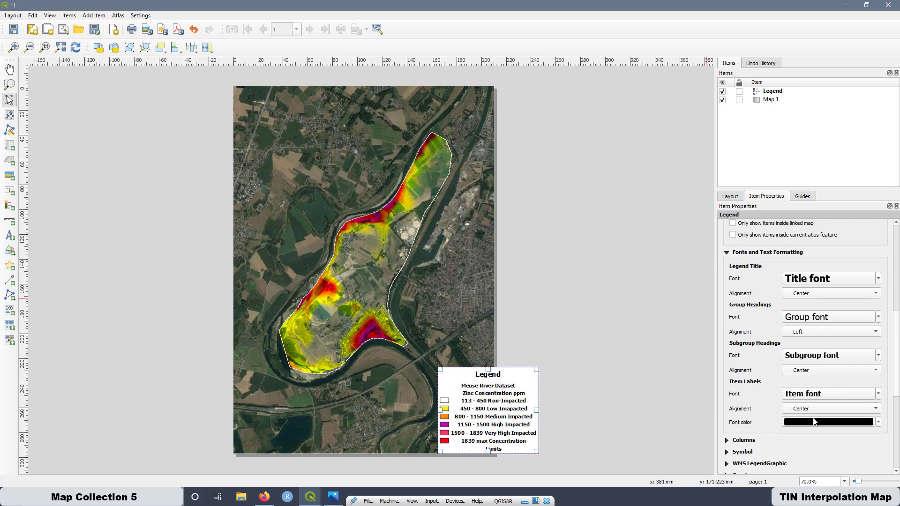
Move the legend into the page's lower-right corner and make its white background semi-transparent.
{"action": "left_click_drag", "start_coordinate": [501, 416], "coordinate": [464, 416]}
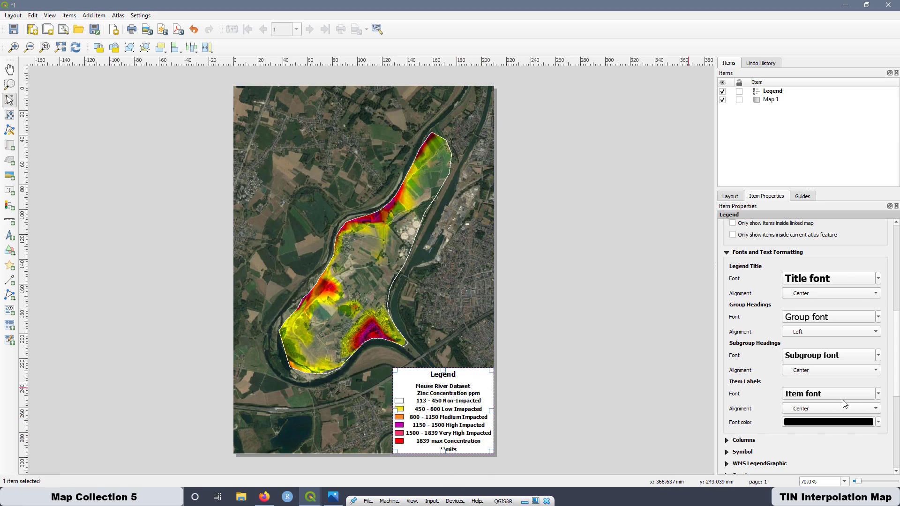
{"action": "scroll", "coordinate": [780, 420], "scroll_direction": "down", "scroll_amount": 4}
{"action": "scroll", "coordinate": [780, 420], "scroll_direction": "down", "scroll_amount": 1}
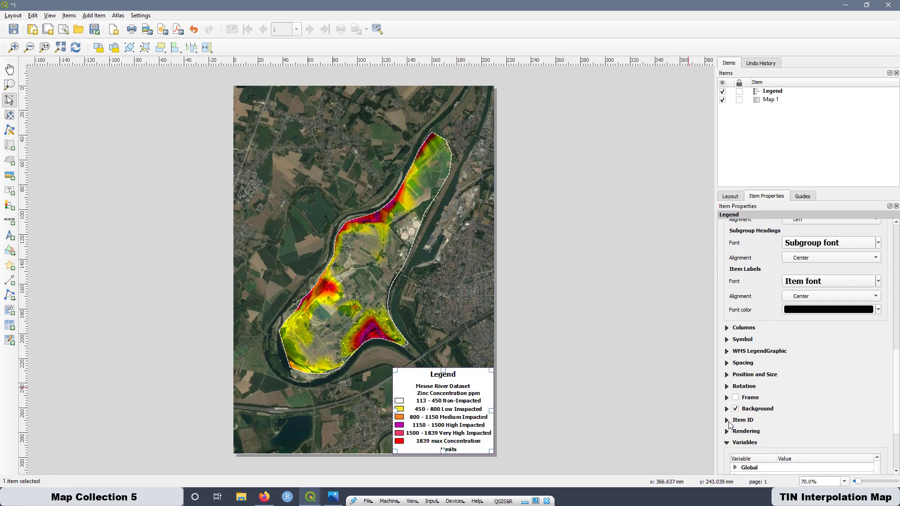
{"action": "left_click", "coordinate": [726, 408]}
{"action": "scroll", "coordinate": [792, 395], "scroll_direction": "down", "scroll_amount": 1}
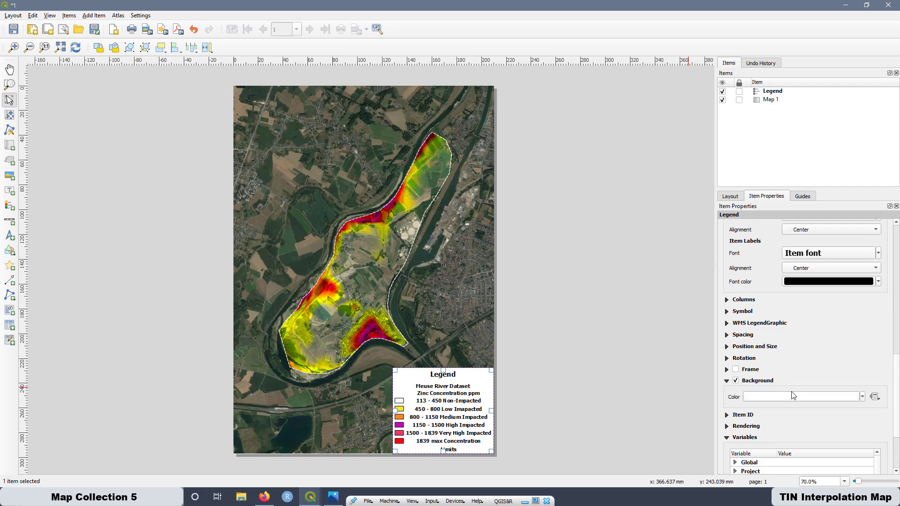
{"action": "left_click", "coordinate": [862, 397]}
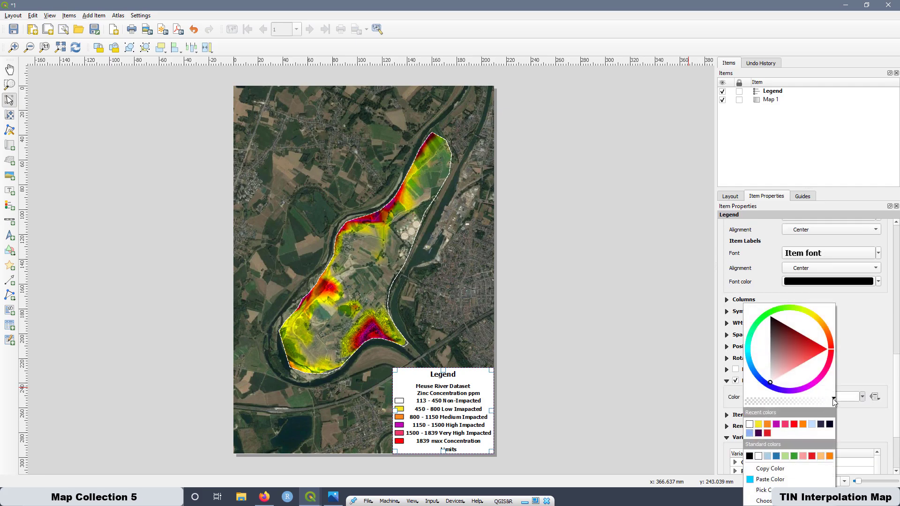
{"action": "left_click_drag", "start_coordinate": [817, 400], "coordinate": [781, 403]}
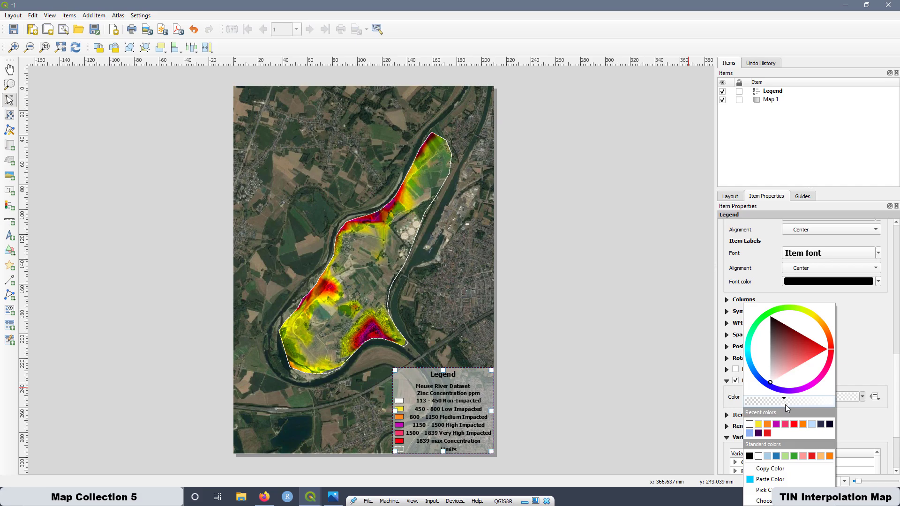
{"action": "left_click", "coordinate": [601, 351]}
{"action": "left_click", "coordinate": [449, 416]}
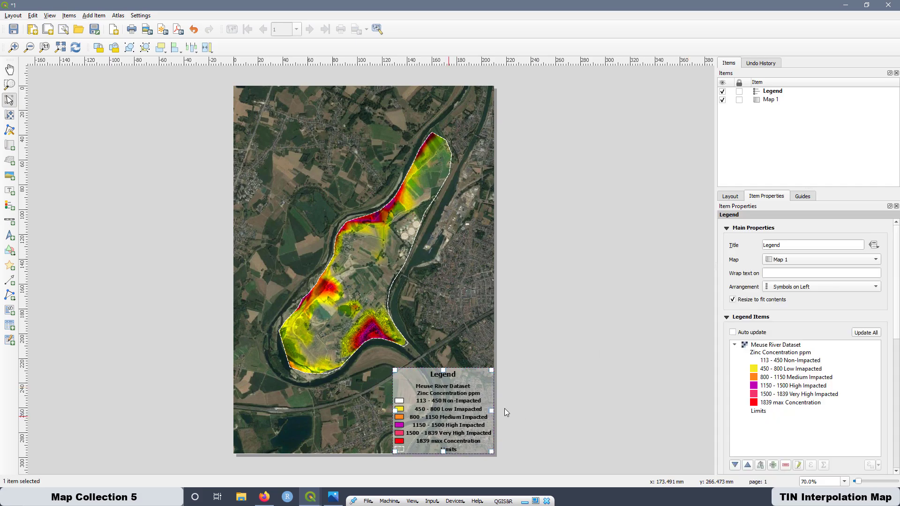
{"action": "left_click", "coordinate": [526, 373]}
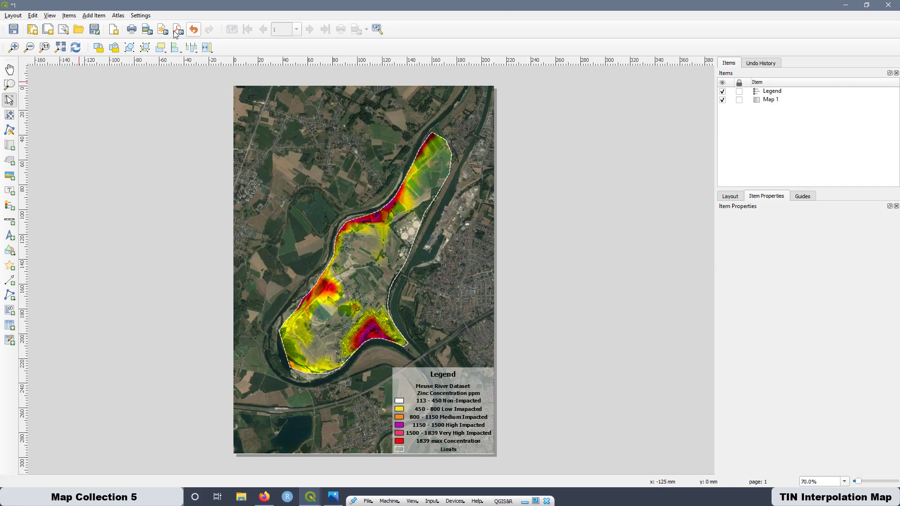
Export the layout as the PNG image 2.png in the Gradueted map folder on the Desktop.
{"action": "left_click", "coordinate": [147, 29]}
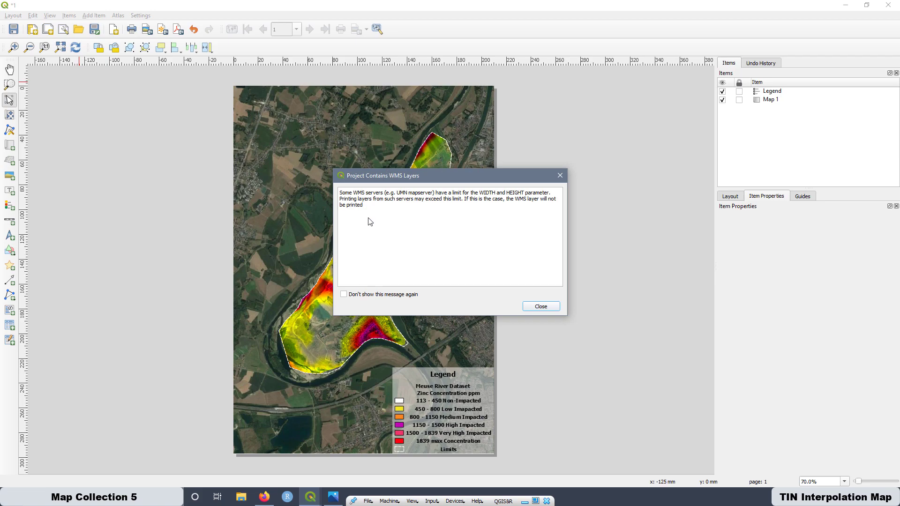
{"action": "left_click", "coordinate": [541, 307]}
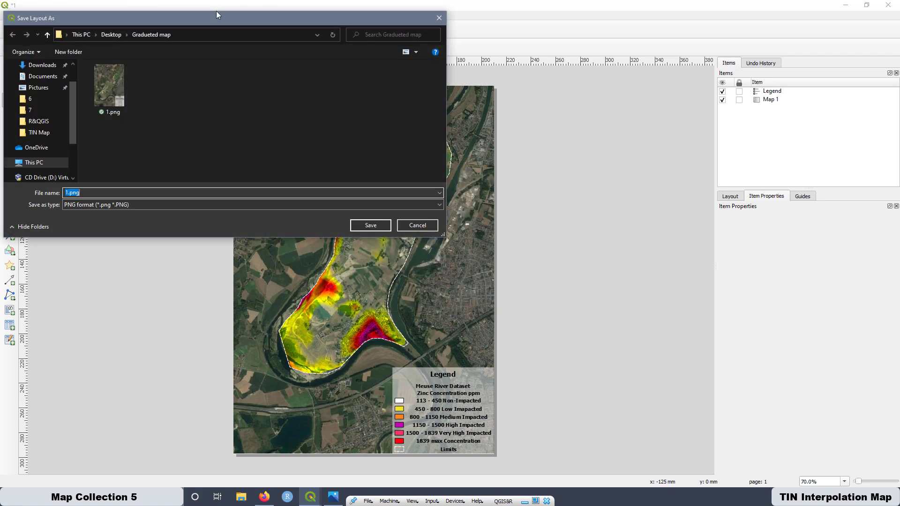
{"action": "left_click_drag", "start_coordinate": [206, 21], "coordinate": [270, 42]}
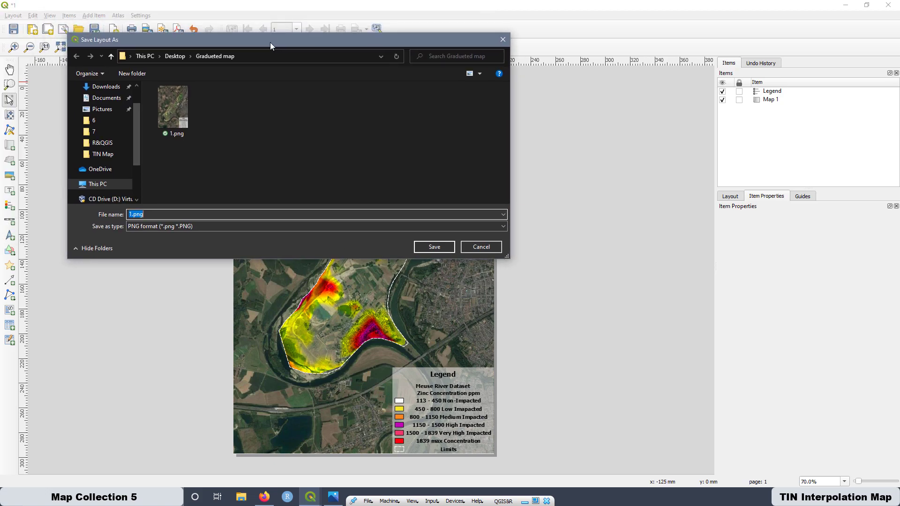
{"action": "left_click", "coordinate": [133, 215]}
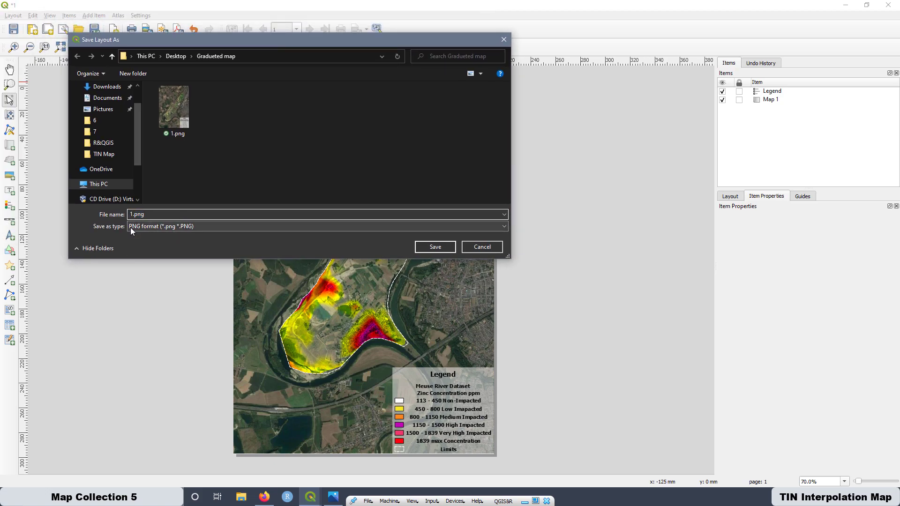
{"action": "left_click", "coordinate": [443, 244]}
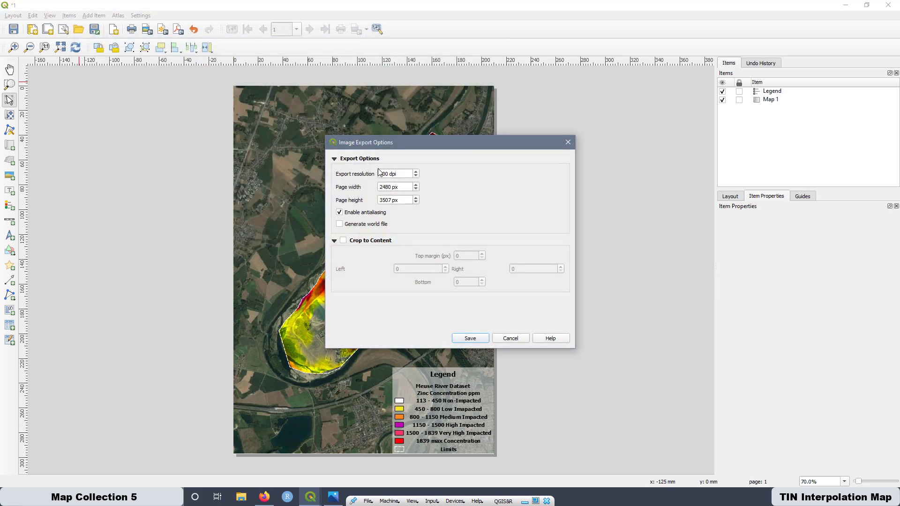
{"action": "left_click", "coordinate": [469, 338]}
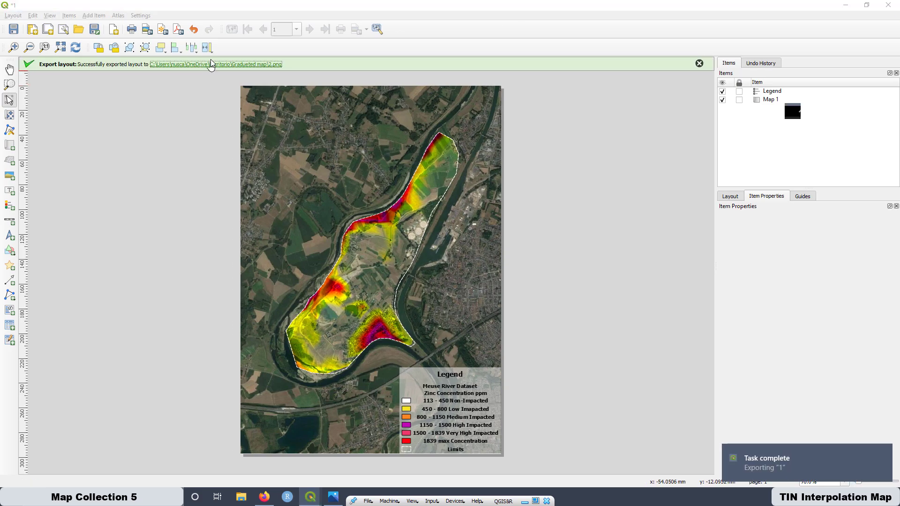
Open the exported image's folder in File Explorer, and switch to the Desktop's TIN Map folder shown as large thumbnails.
{"action": "left_click", "coordinate": [211, 64]}
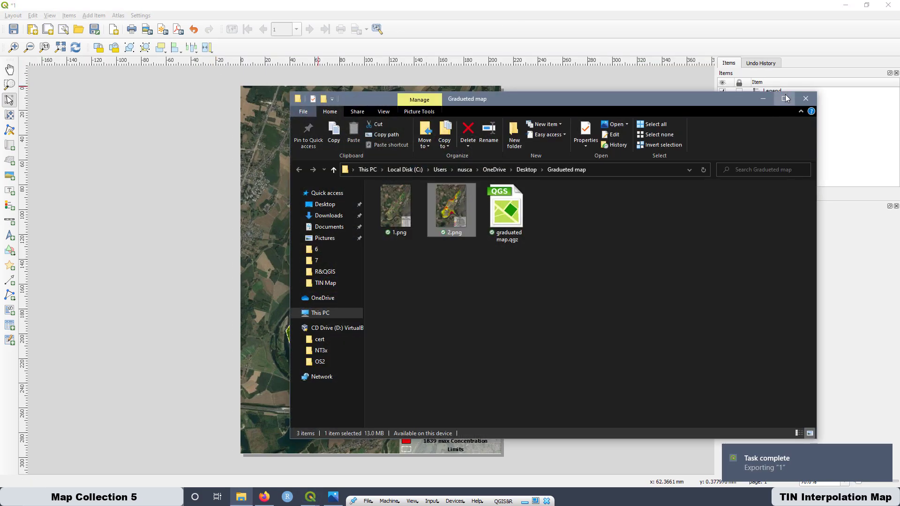
{"action": "left_click", "coordinate": [785, 98]}
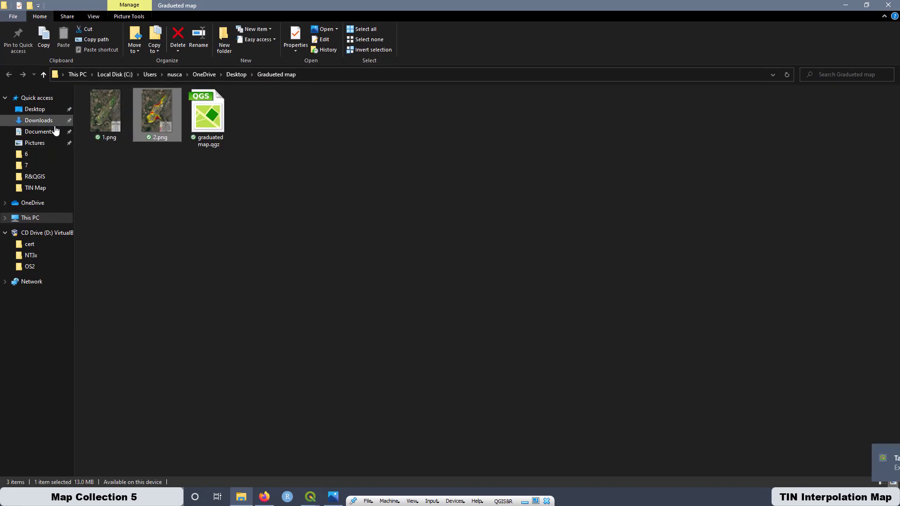
{"action": "left_click", "coordinate": [36, 109]}
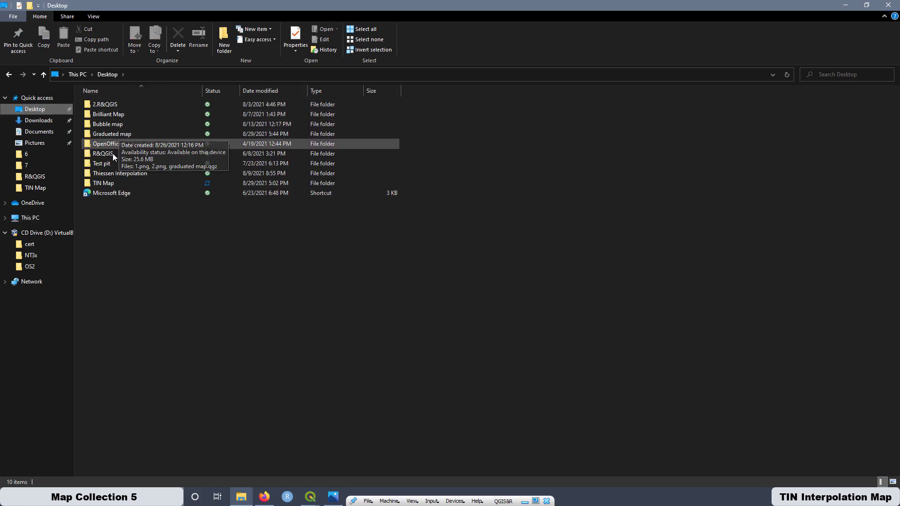
{"action": "left_click", "coordinate": [115, 184]}
{"action": "double_click", "coordinate": [115, 184]}
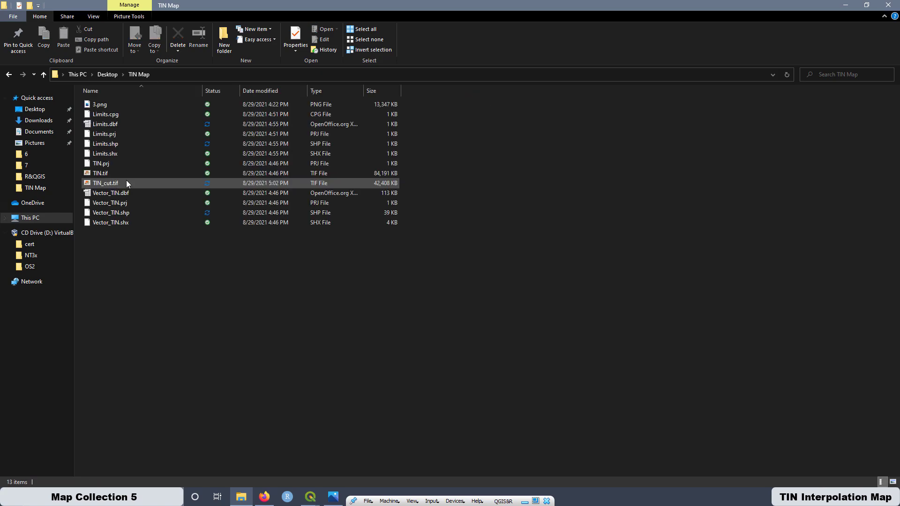
{"action": "left_click", "coordinate": [894, 482]}
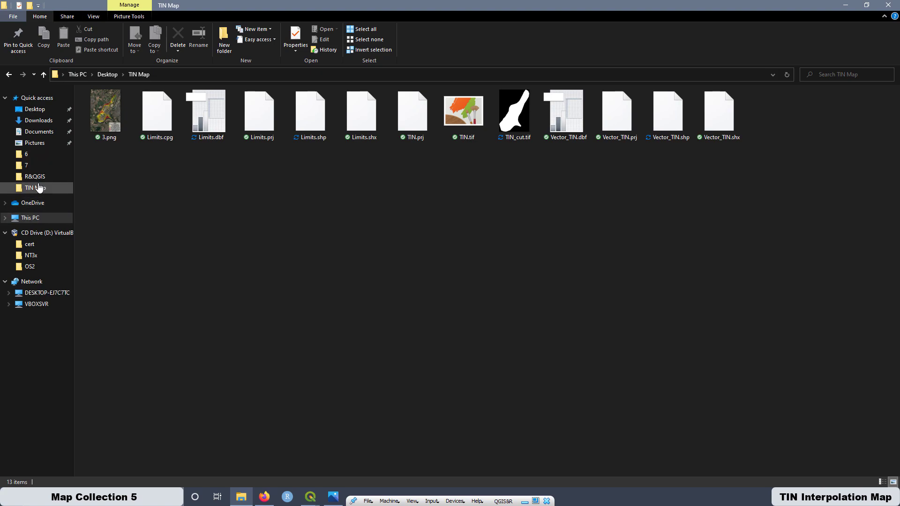
Return to the Gradueted map folder on the Desktop.
{"action": "left_click", "coordinate": [35, 109]}
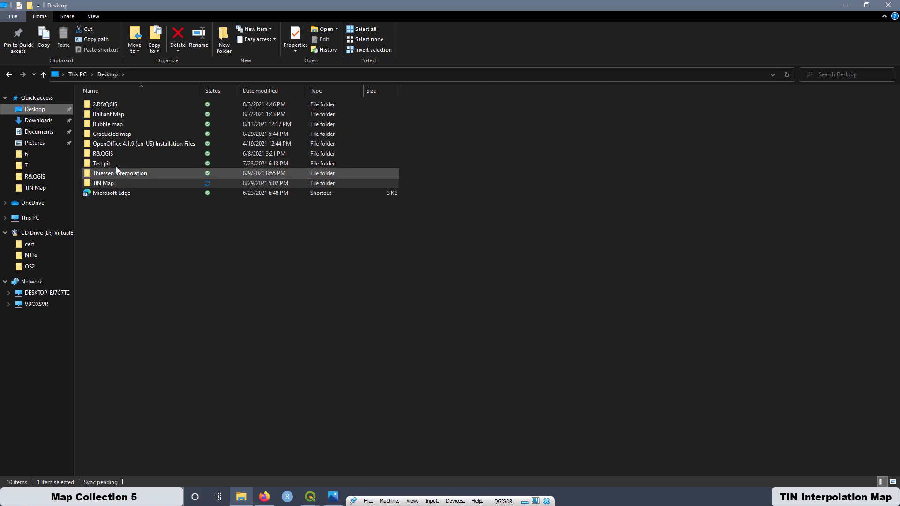
{"action": "double_click", "coordinate": [113, 134]}
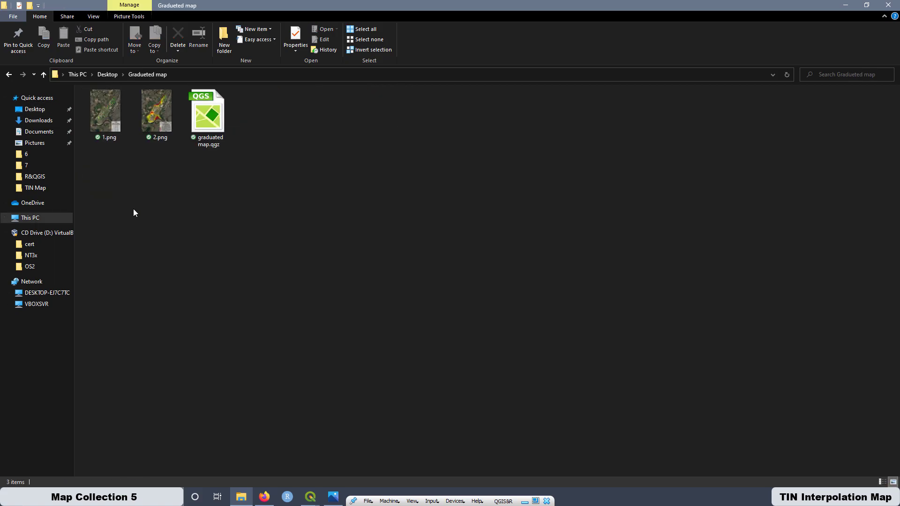
Open 2.png in the photo viewer, examine the interpolated zones and the legend up close, and close the image.
{"action": "left_click", "coordinate": [153, 123]}
{"action": "double_click", "coordinate": [154, 124]}
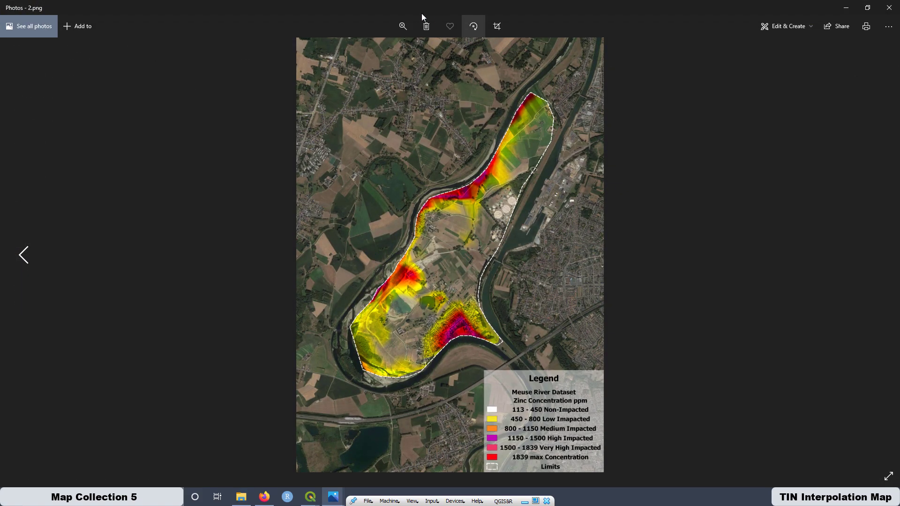
{"action": "left_click", "coordinate": [403, 23]}
{"action": "left_click_drag", "start_coordinate": [359, 50], "coordinate": [378, 50]}
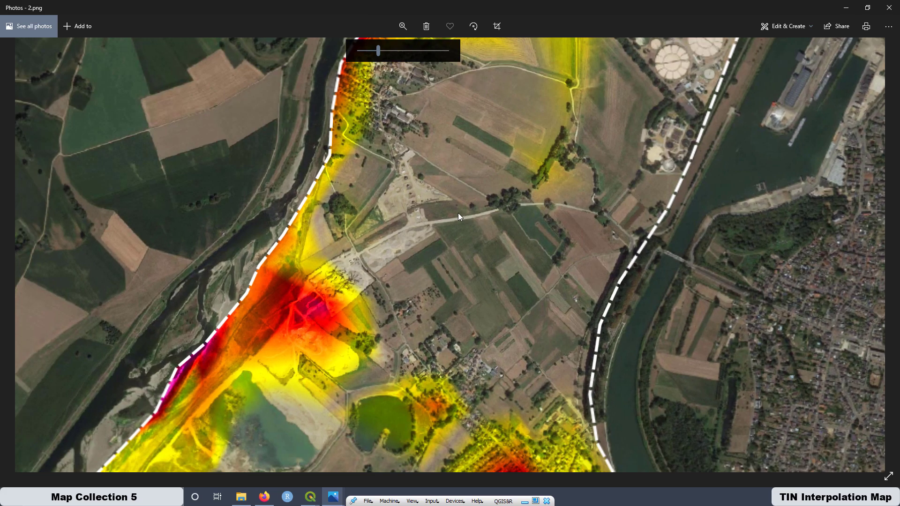
{"action": "left_click_drag", "start_coordinate": [458, 214], "coordinate": [547, 53]}
{"action": "left_click_drag", "start_coordinate": [607, 406], "coordinate": [498, 281]}
{"action": "left_click_drag", "start_coordinate": [558, 213], "coordinate": [431, 254]}
{"action": "left_click_drag", "start_coordinate": [720, 414], "coordinate": [558, 159]}
{"action": "left_click_drag", "start_coordinate": [694, 397], "coordinate": [585, 281]}
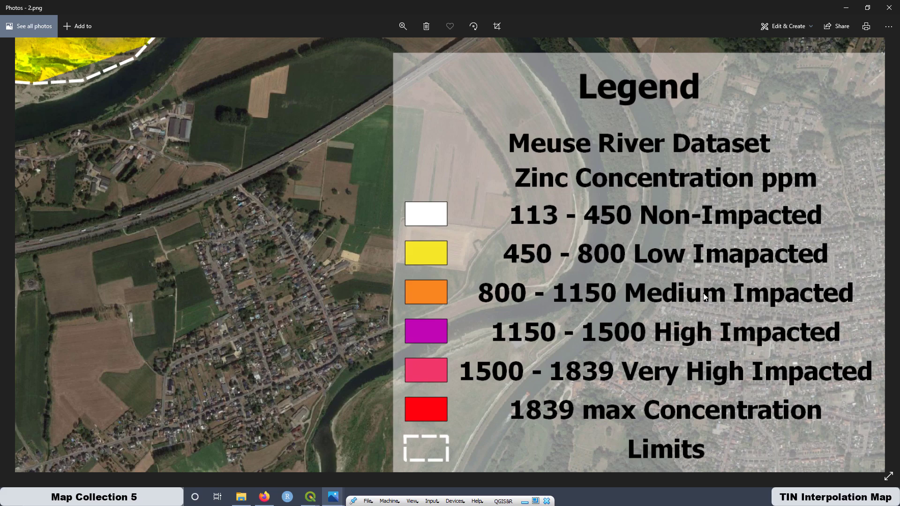
{"action": "left_click", "coordinate": [402, 26]}
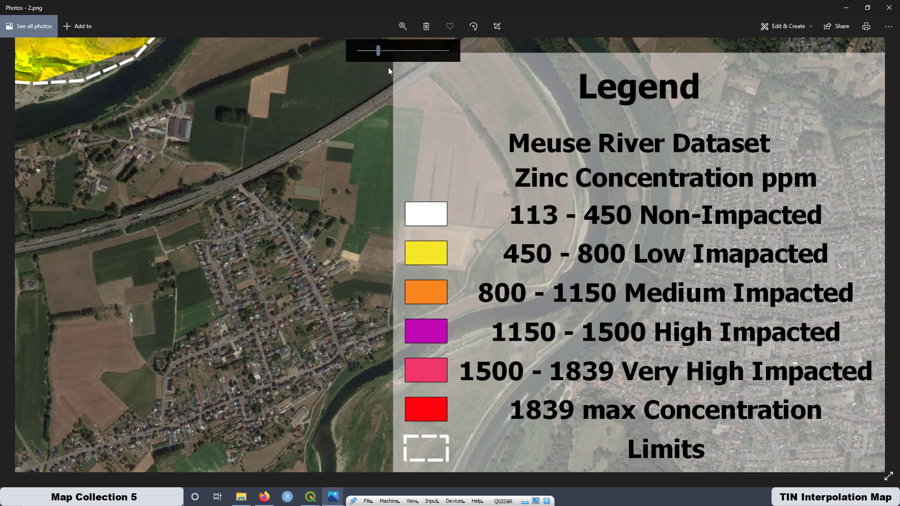
{"action": "left_click_drag", "start_coordinate": [379, 51], "coordinate": [355, 59]}
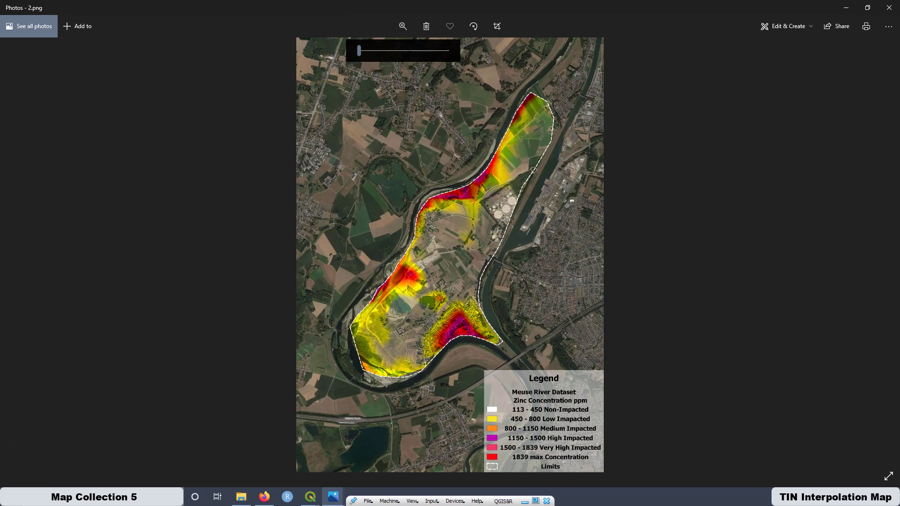
{"action": "left_click", "coordinate": [888, 8]}
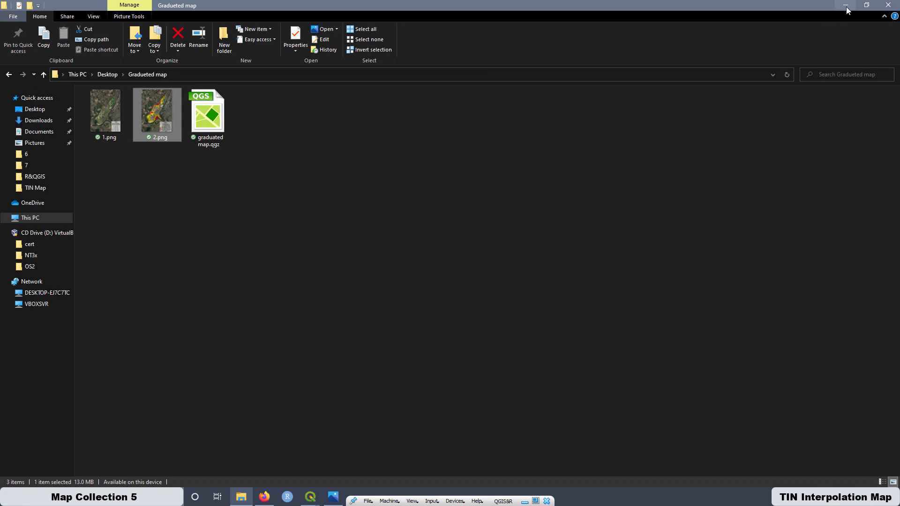
Move 2.png from the Gradueted map folder into the Desktop's TIN Map folder and close that folder.
{"action": "right_click", "coordinate": [161, 120]}
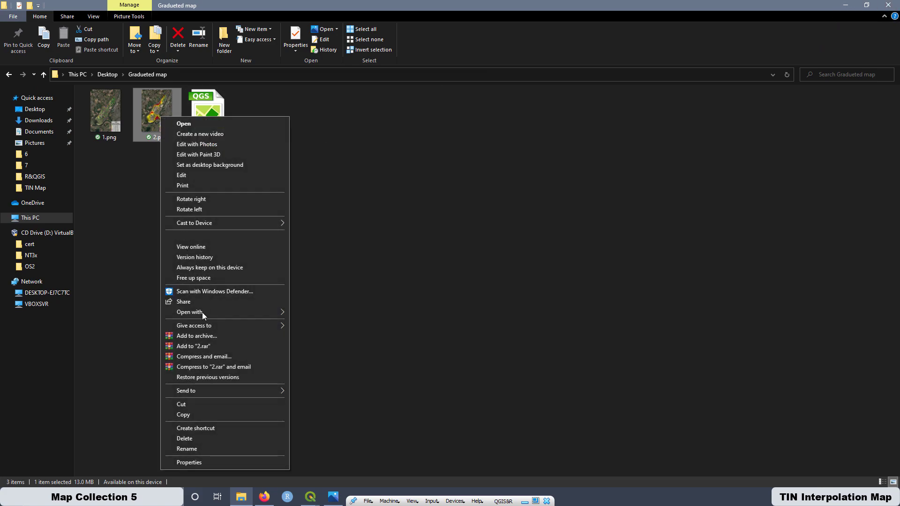
{"action": "left_click", "coordinate": [182, 404]}
{"action": "left_click", "coordinate": [843, 5]}
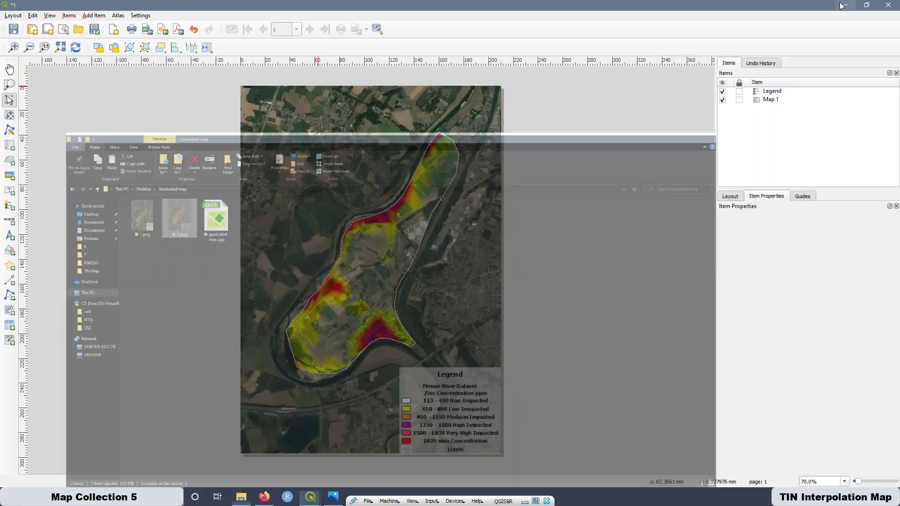
{"action": "left_click", "coordinate": [844, 5]}
{"action": "left_click", "coordinate": [845, 5]}
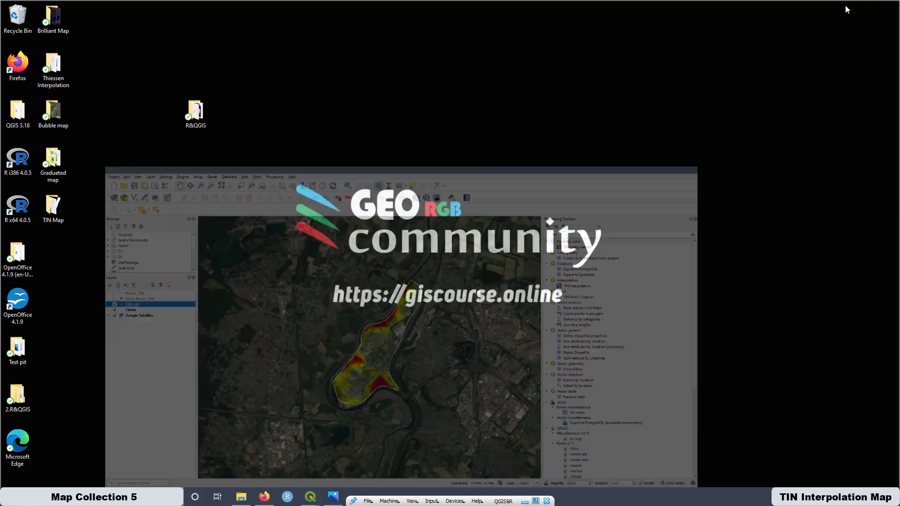
{"action": "double_click", "coordinate": [54, 206]}
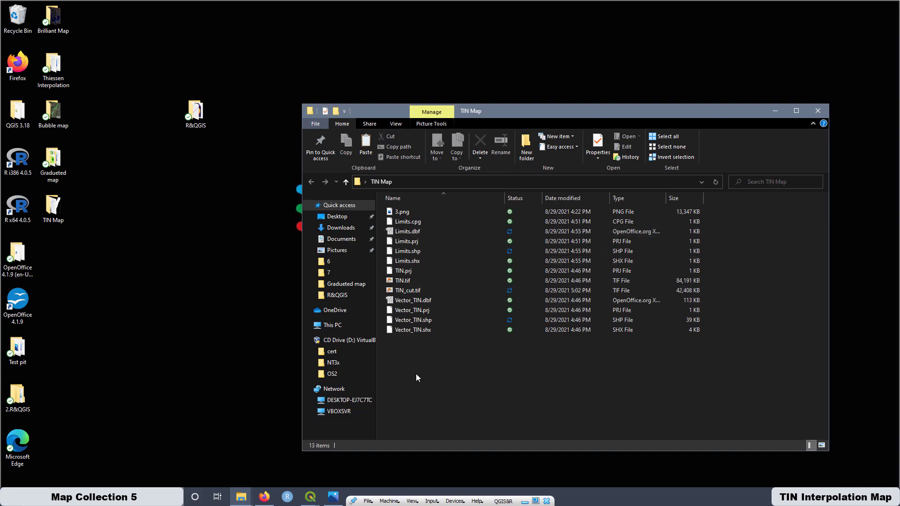
{"action": "right_click", "coordinate": [416, 374]}
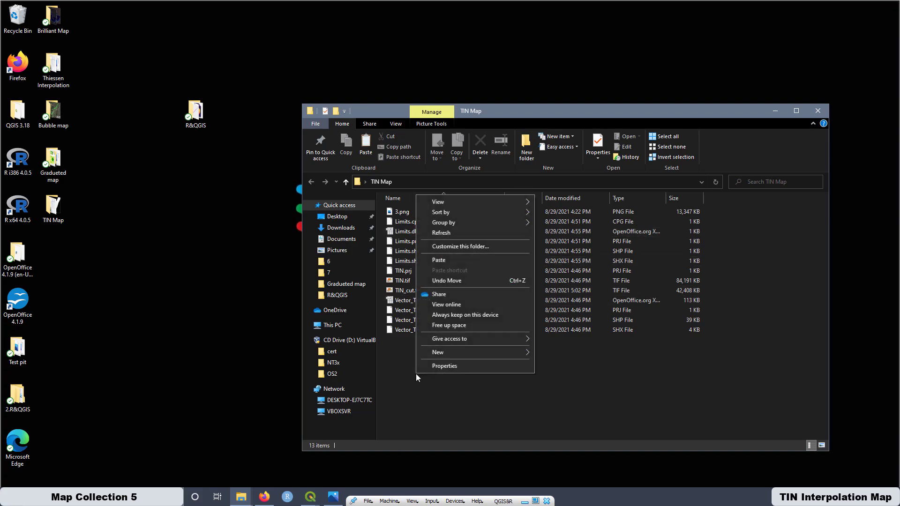
{"action": "left_click", "coordinate": [443, 260]}
{"action": "left_click", "coordinate": [825, 112]}
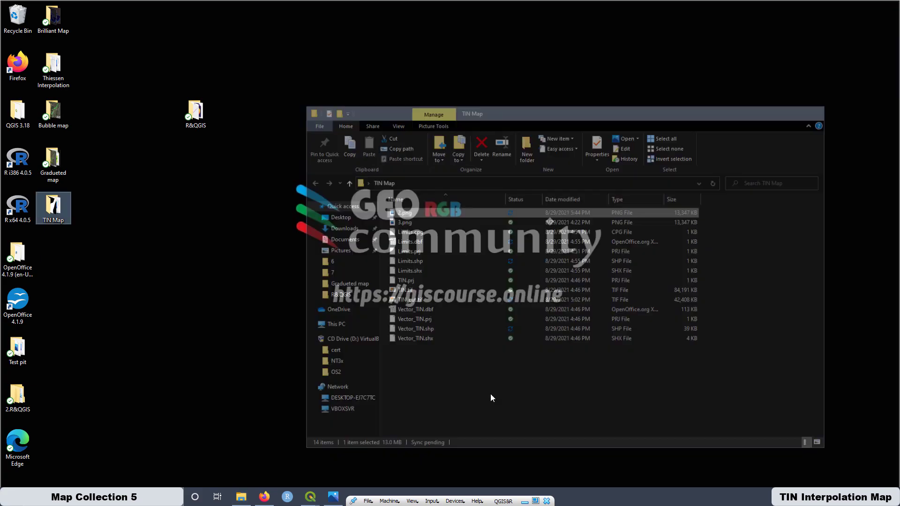
Return to the QGIS print layout, save the project as tin, and close the layout window.
{"action": "mouse_move", "coordinate": [309, 496]}
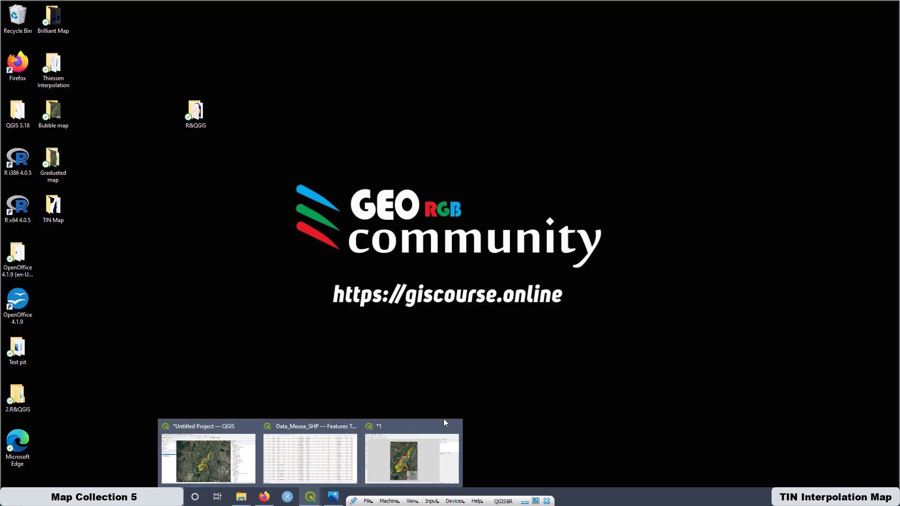
{"action": "left_click", "coordinate": [416, 424]}
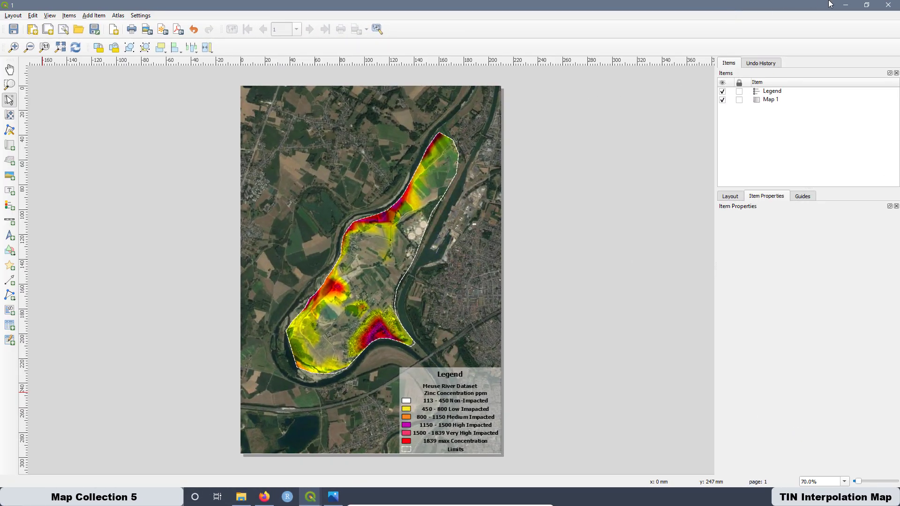
{"action": "left_click", "coordinate": [888, 5]}
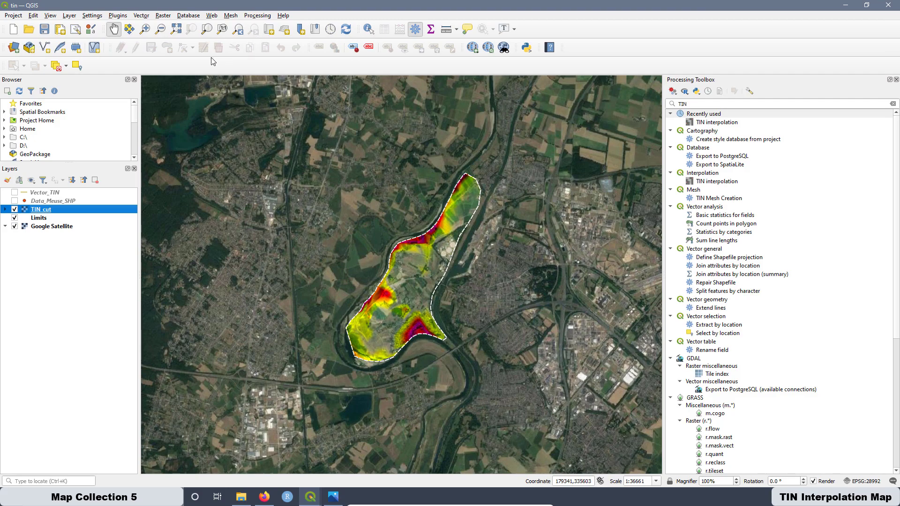
Find the Qgis2threejs plugin by searching for "qgis2t", install it, and close the plugin manager.
{"action": "left_click", "coordinate": [116, 16]}
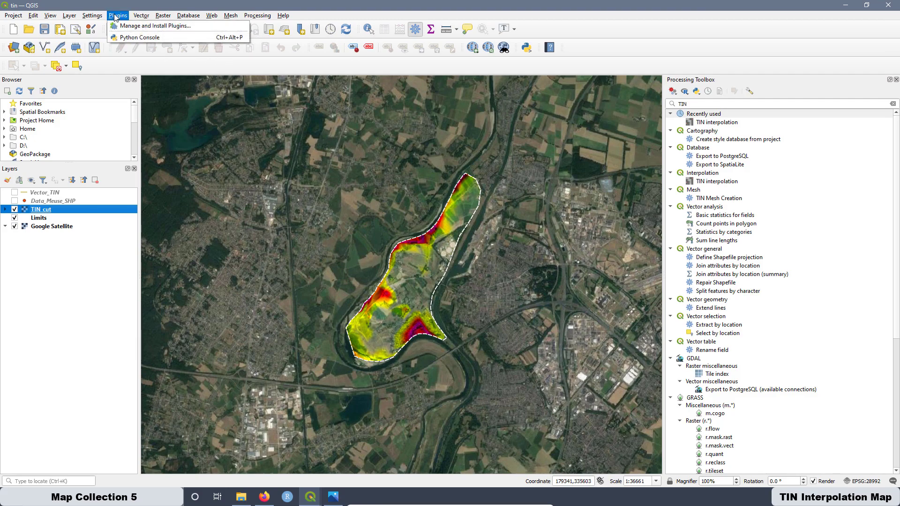
{"action": "left_click", "coordinate": [125, 27]}
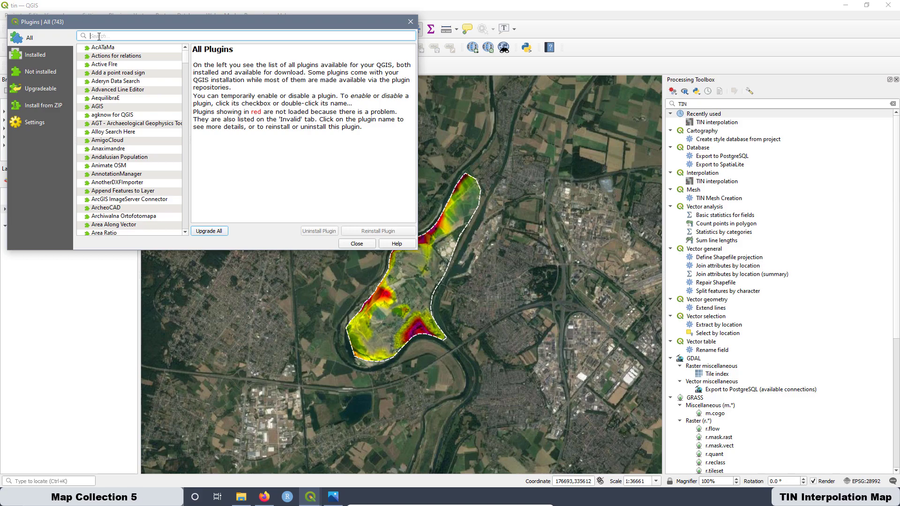
{"action": "type", "text": "qgi"}
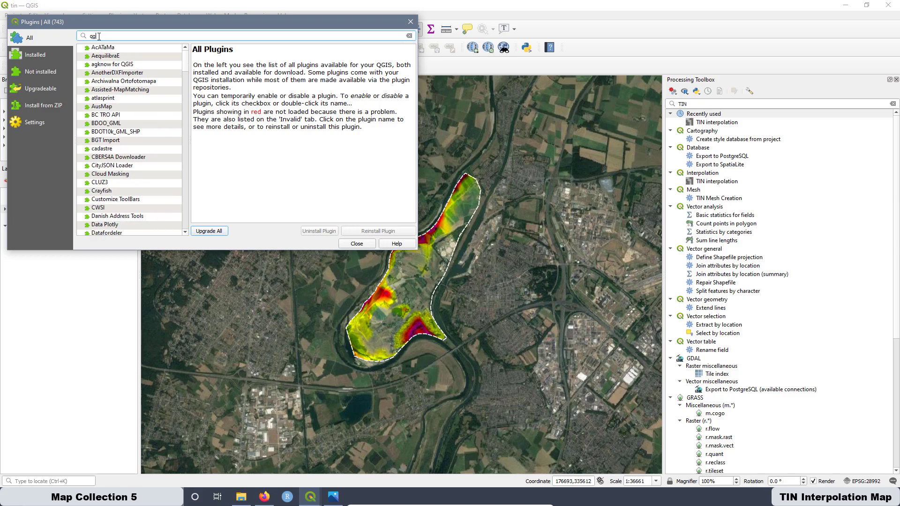
{"action": "type", "text": "s2t"}
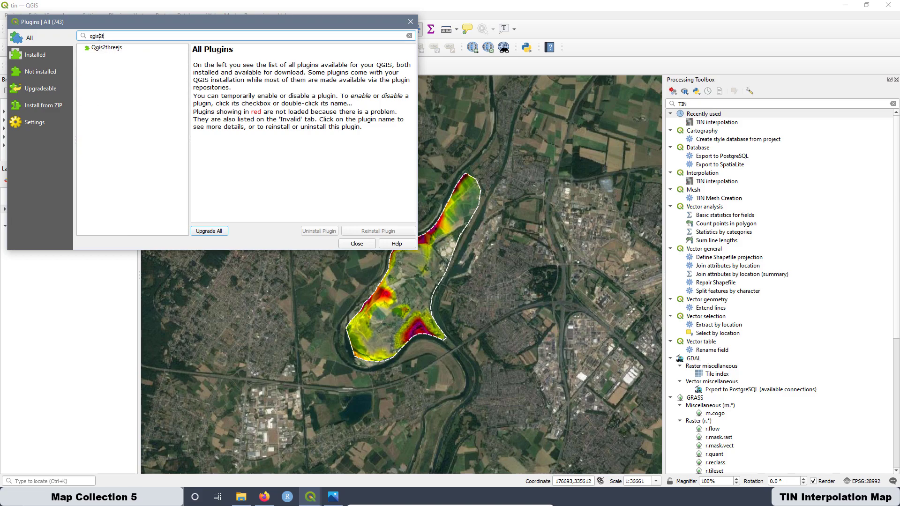
{"action": "left_click", "coordinate": [107, 50]}
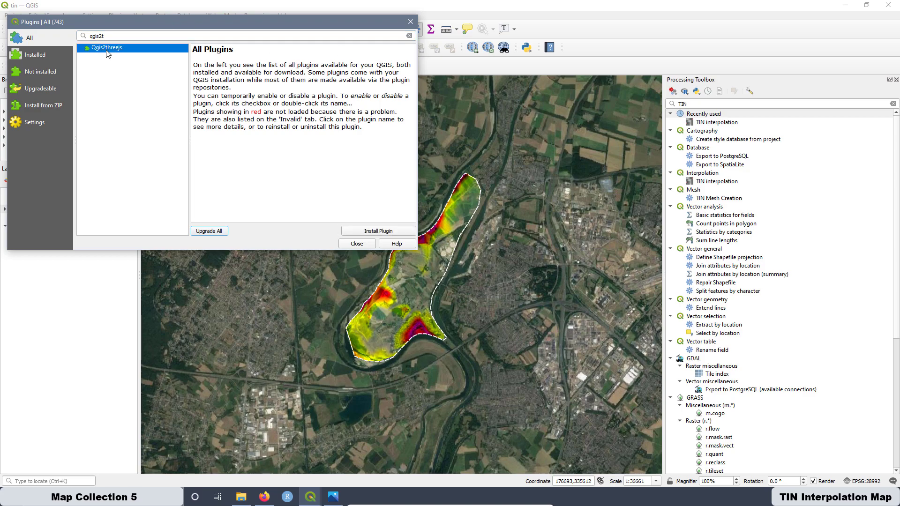
{"action": "left_click", "coordinate": [388, 234]}
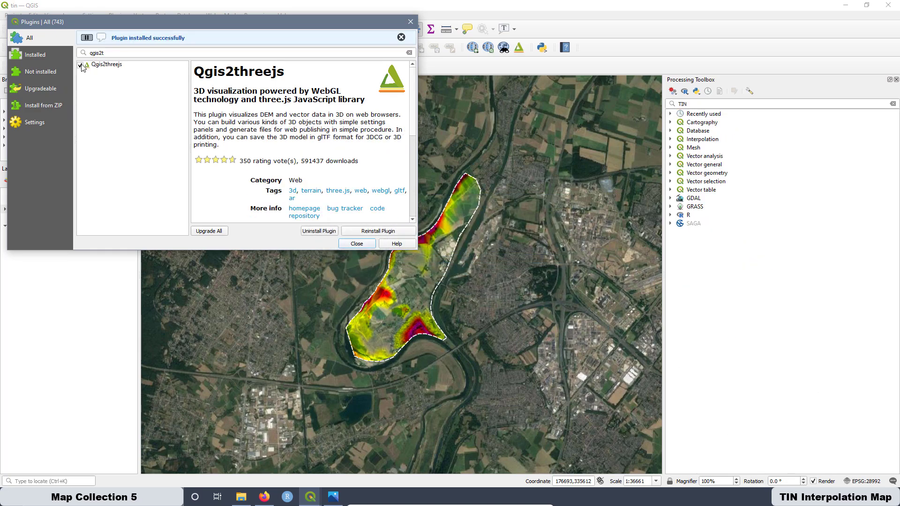
{"action": "left_click", "coordinate": [357, 243]}
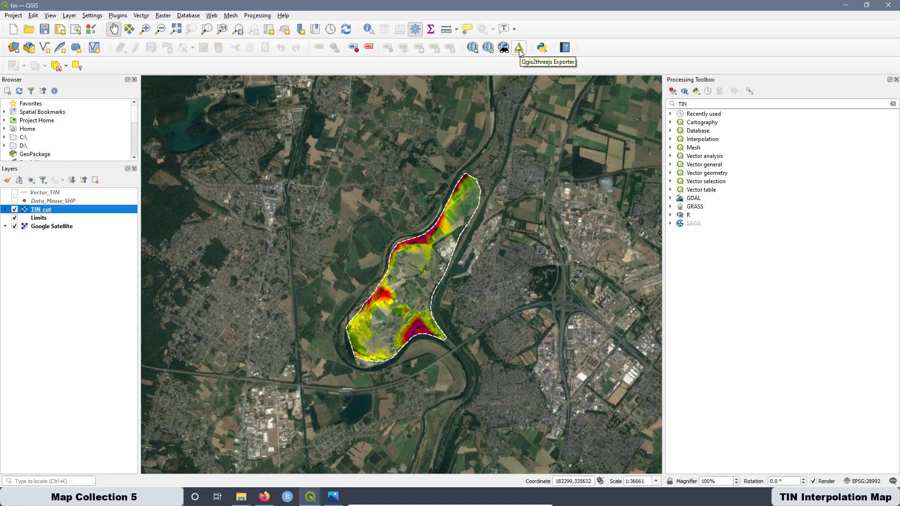
Open the Qgis2threejs Exporter at full-screen size to check its preview, and close it.
{"action": "left_click", "coordinate": [212, 17]}
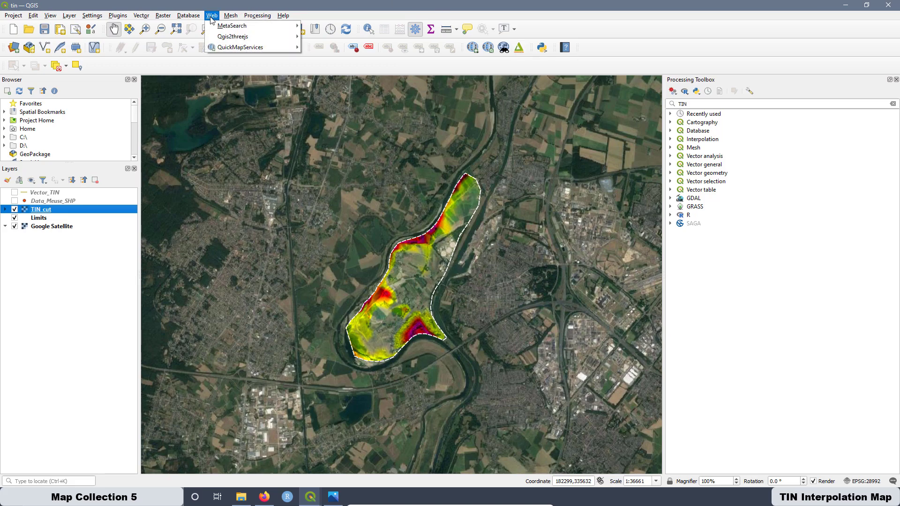
{"action": "mouse_move", "coordinate": [231, 40]}
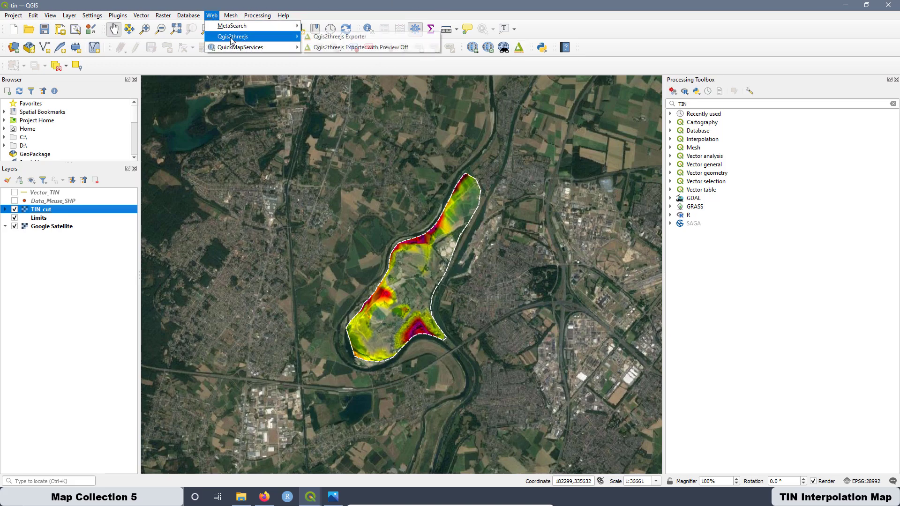
{"action": "left_click", "coordinate": [597, 24]}
{"action": "left_click", "coordinate": [520, 48]}
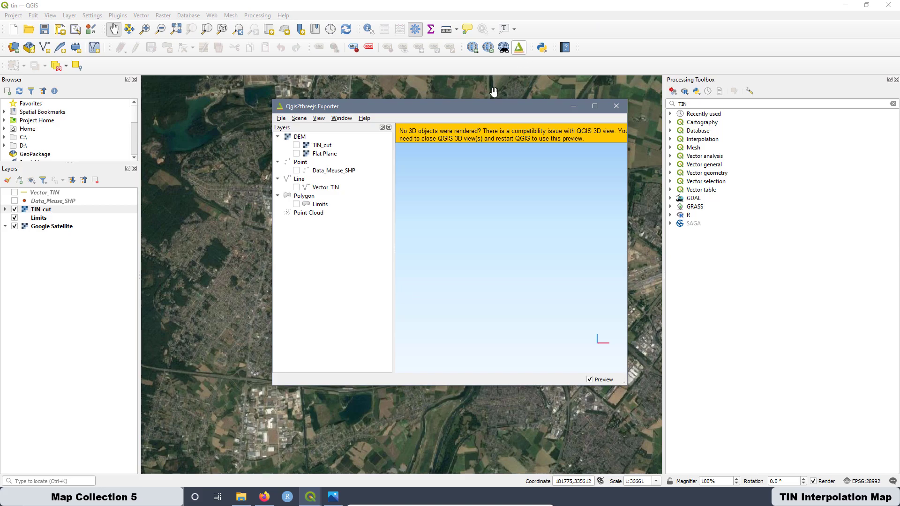
{"action": "left_click", "coordinate": [598, 106]}
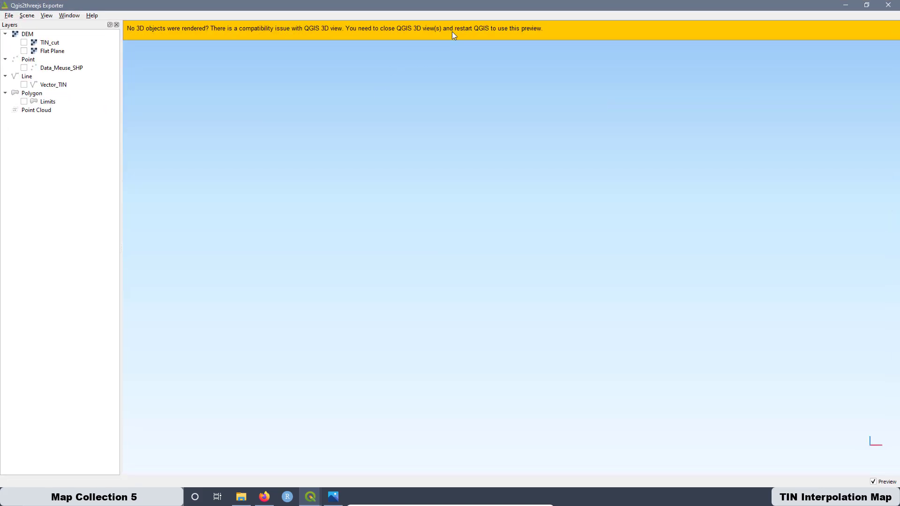
{"action": "left_click", "coordinate": [892, 4]}
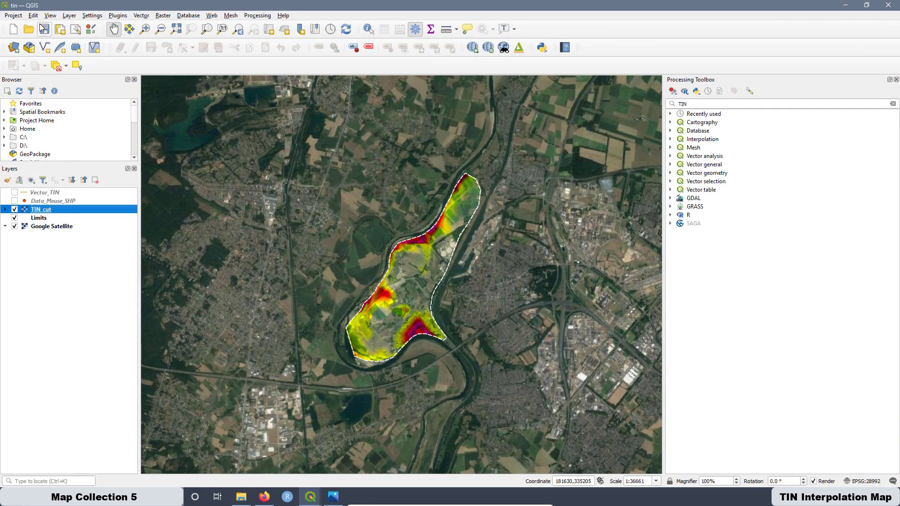
Save the tin project and close QGIS.
{"action": "left_click", "coordinate": [18, 15]}
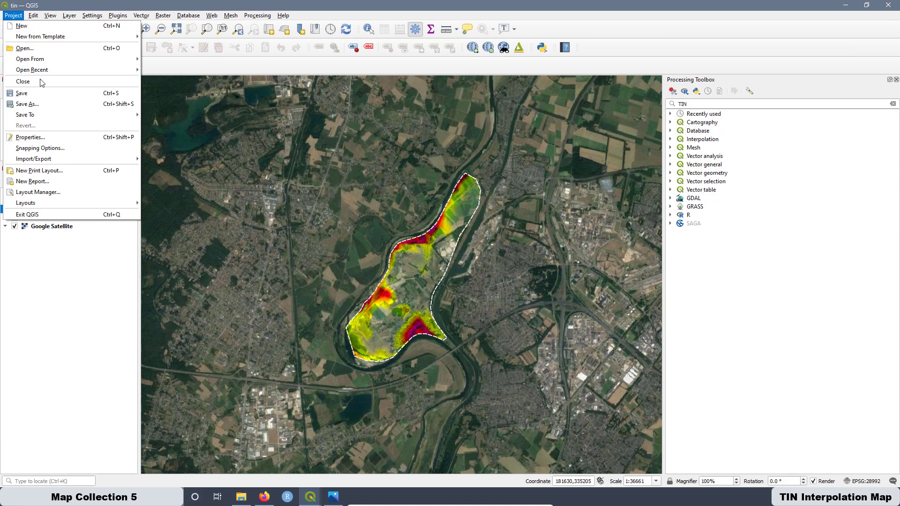
{"action": "left_click", "coordinate": [34, 97]}
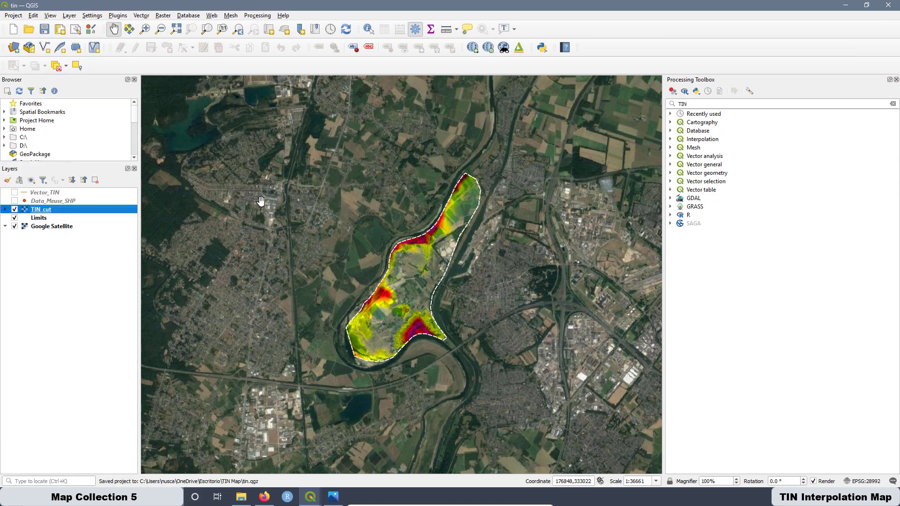
{"action": "left_click", "coordinate": [887, 9]}
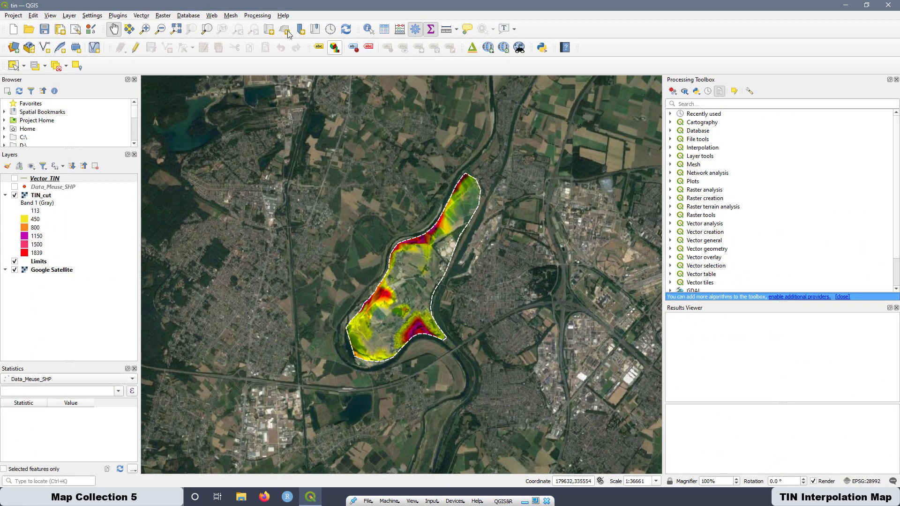
Launch the Qgis2threejs Exporter for the reopened tin project, closing it once and opening it again.
{"action": "left_click", "coordinate": [214, 16]}
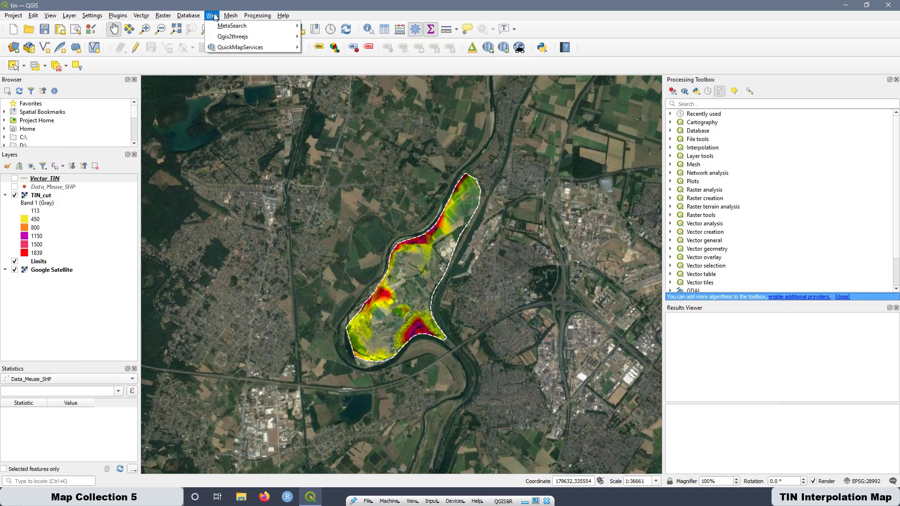
{"action": "mouse_move", "coordinate": [239, 37]}
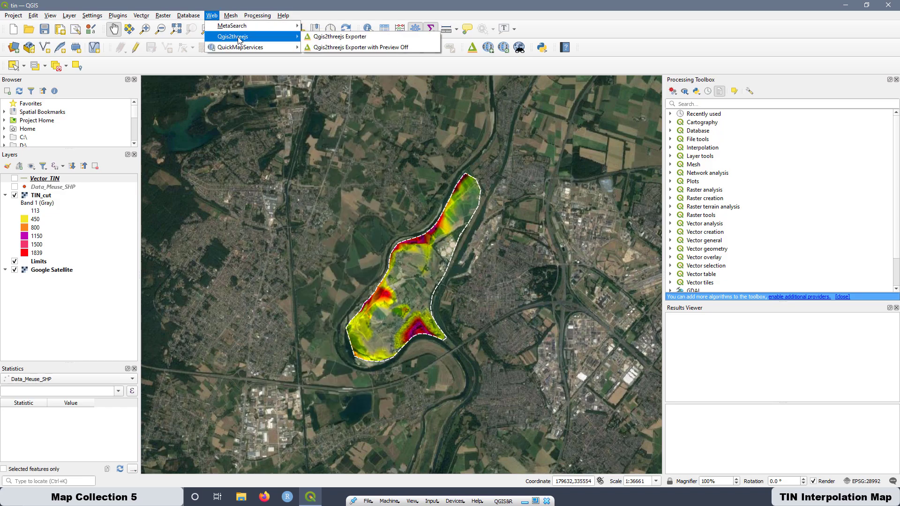
{"action": "left_click", "coordinate": [330, 40]}
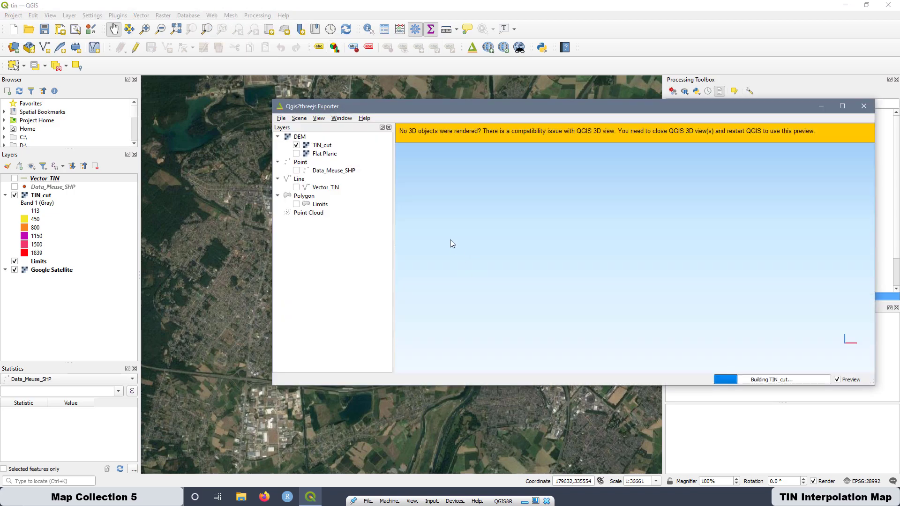
{"action": "left_click", "coordinate": [864, 107]}
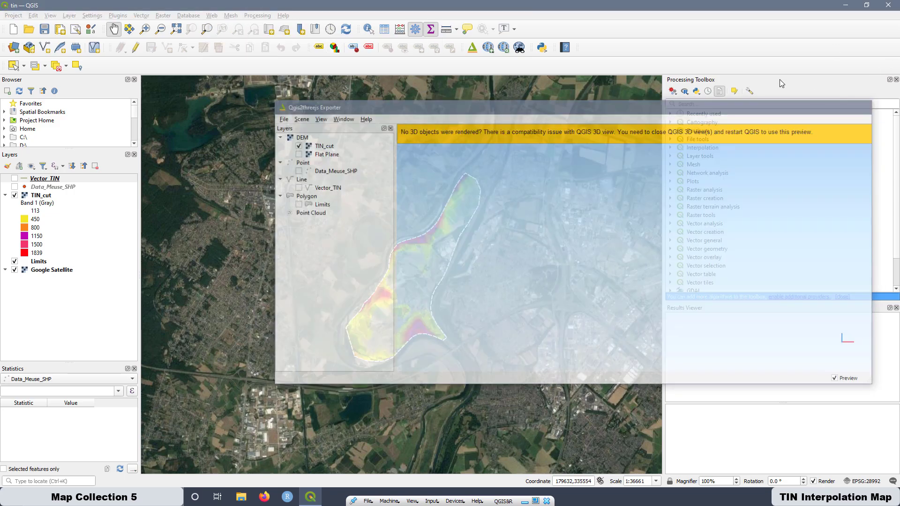
{"action": "left_click", "coordinate": [470, 49]}
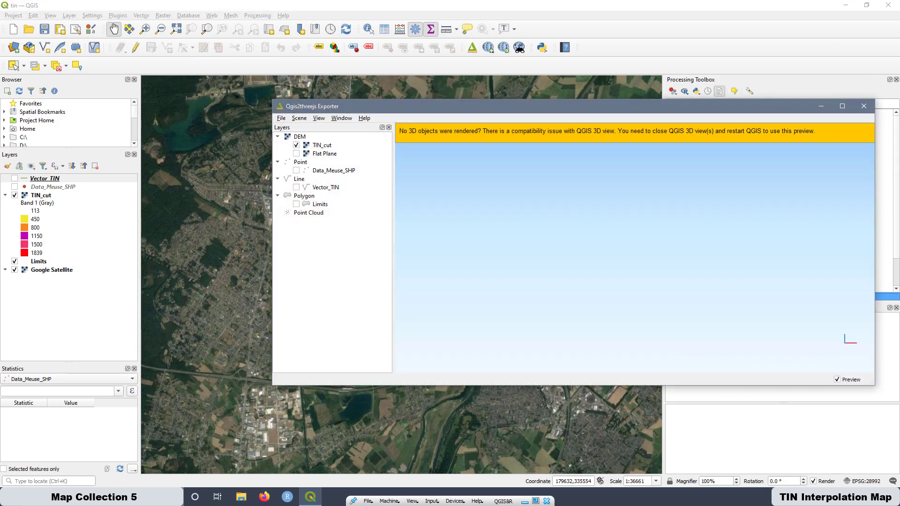
Close the Qgis2threejs Exporter and check the QGIS version in the About information before closing QGIS.
{"action": "left_click", "coordinate": [864, 107]}
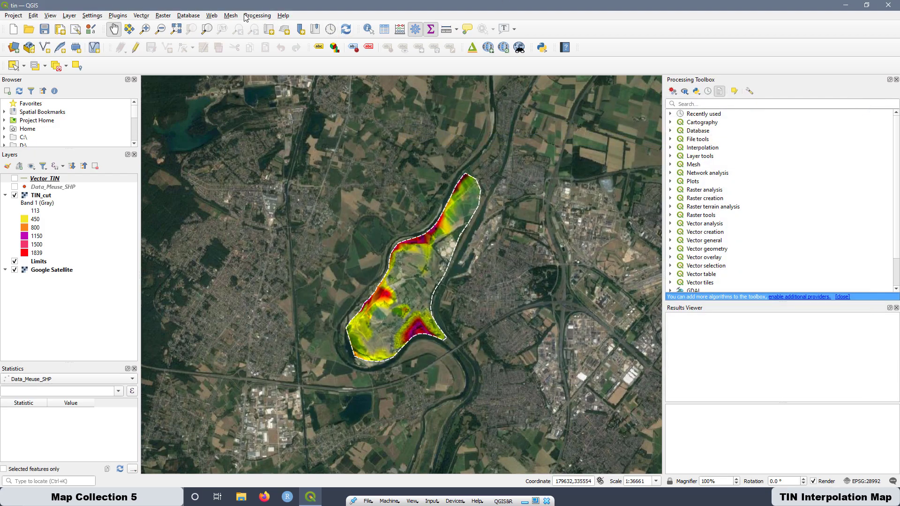
{"action": "left_click", "coordinate": [282, 16]}
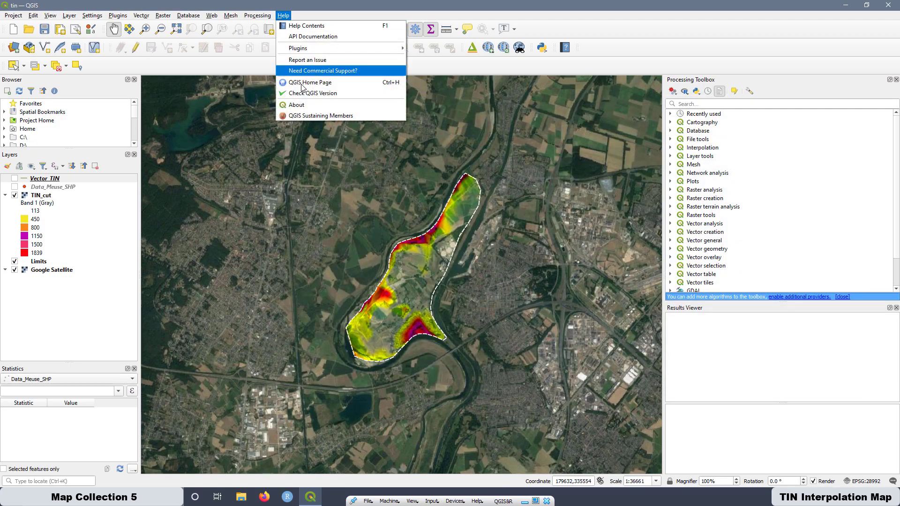
{"action": "left_click", "coordinate": [311, 104]}
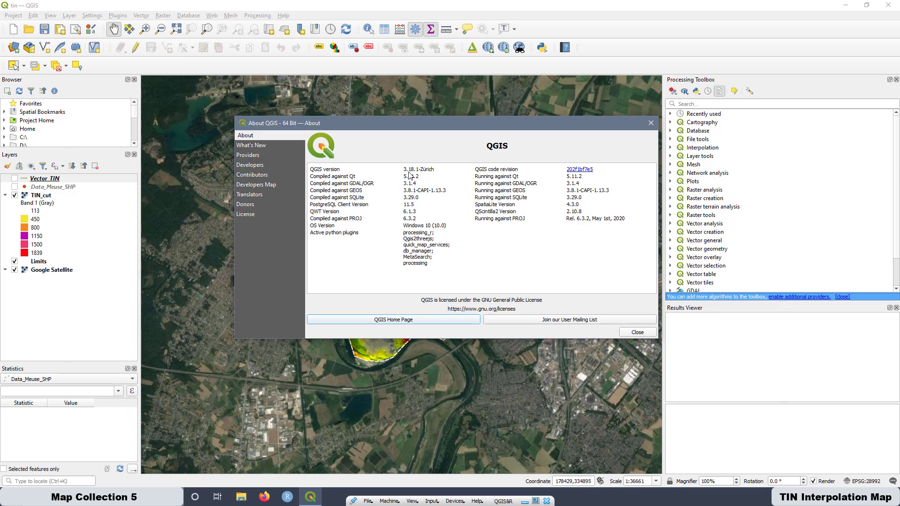
{"action": "left_click_drag", "start_coordinate": [405, 172], "coordinate": [438, 173]}
{"action": "left_click", "coordinate": [890, 6]}
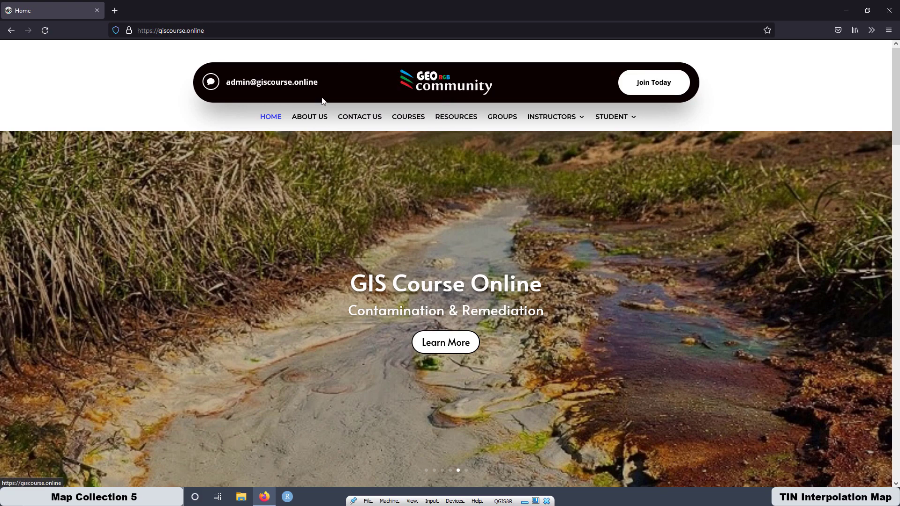
Find the Windows installers on the QGIS download page through the giscourse.online resources in the browser.
{"action": "left_click", "coordinate": [457, 118]}
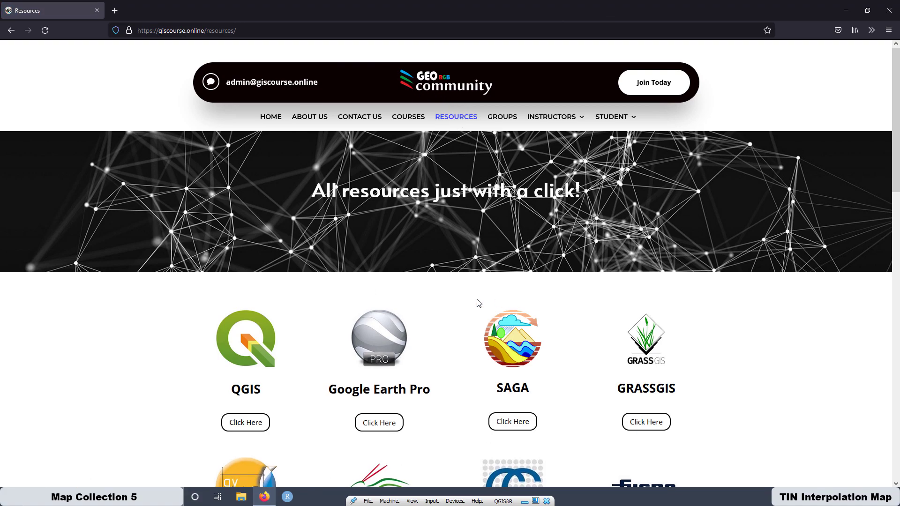
{"action": "left_click", "coordinate": [248, 429]}
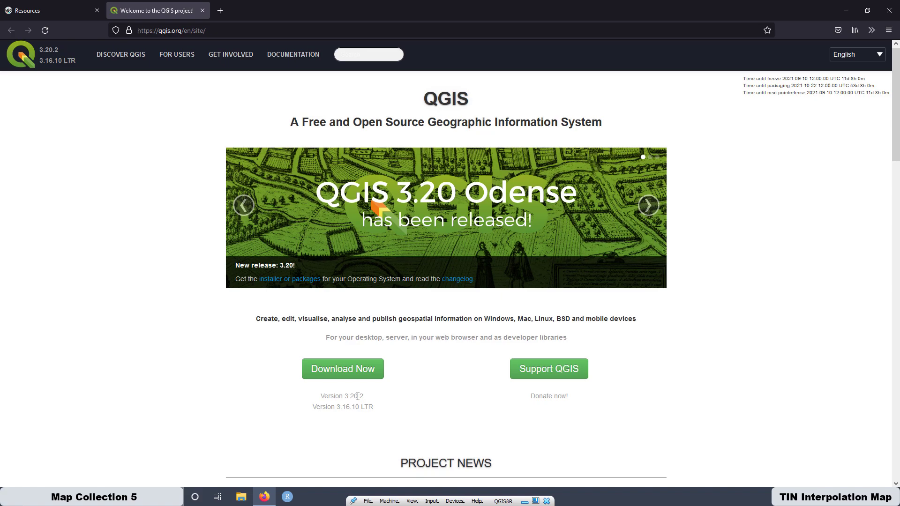
{"action": "left_click", "coordinate": [348, 371]}
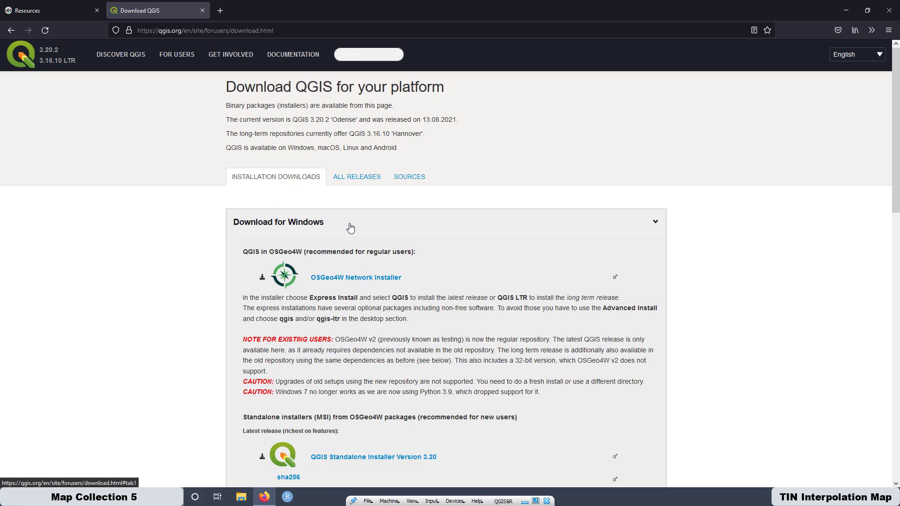
{"action": "scroll", "coordinate": [351, 224], "scroll_direction": "down", "scroll_amount": 2}
{"action": "scroll", "coordinate": [351, 220], "scroll_direction": "down", "scroll_amount": 2}
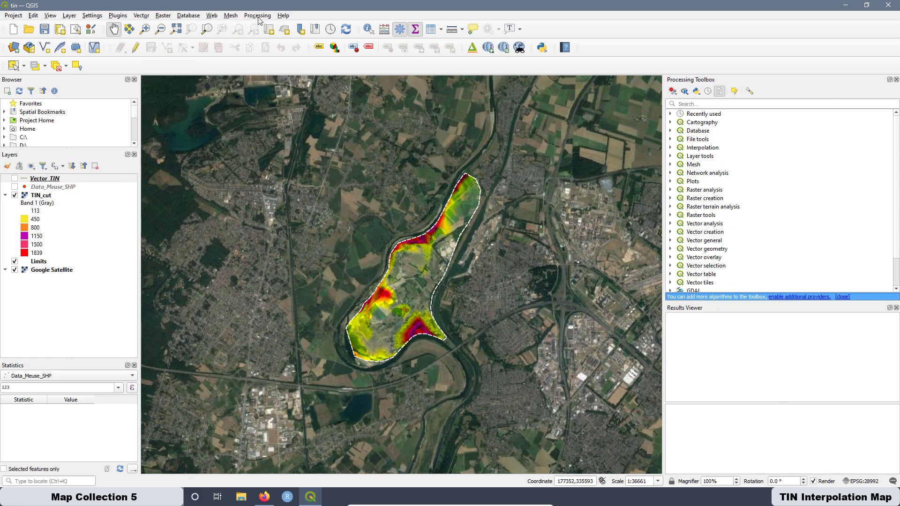
Check the QGIS version in the About information and the Qgis2threejs Exporter preview, closing both windows.
{"action": "left_click", "coordinate": [283, 16]}
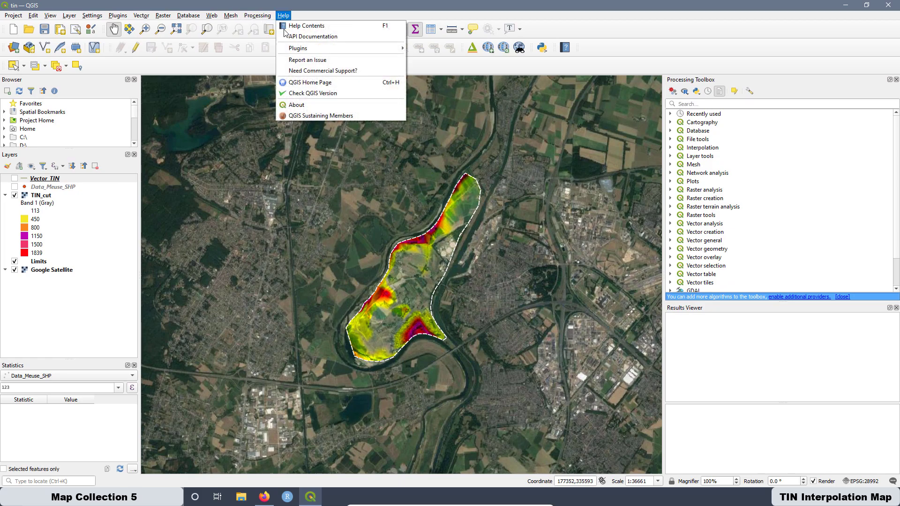
{"action": "left_click", "coordinate": [311, 106]}
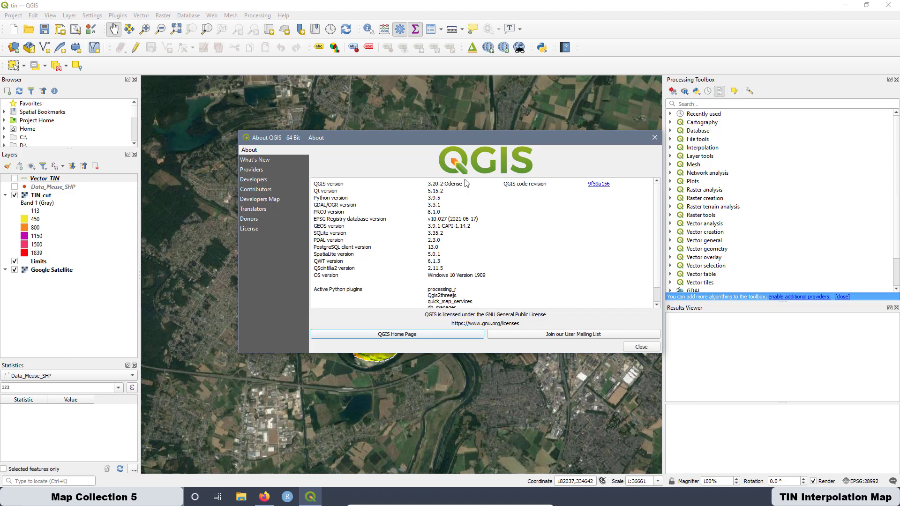
{"action": "left_click", "coordinate": [655, 137]}
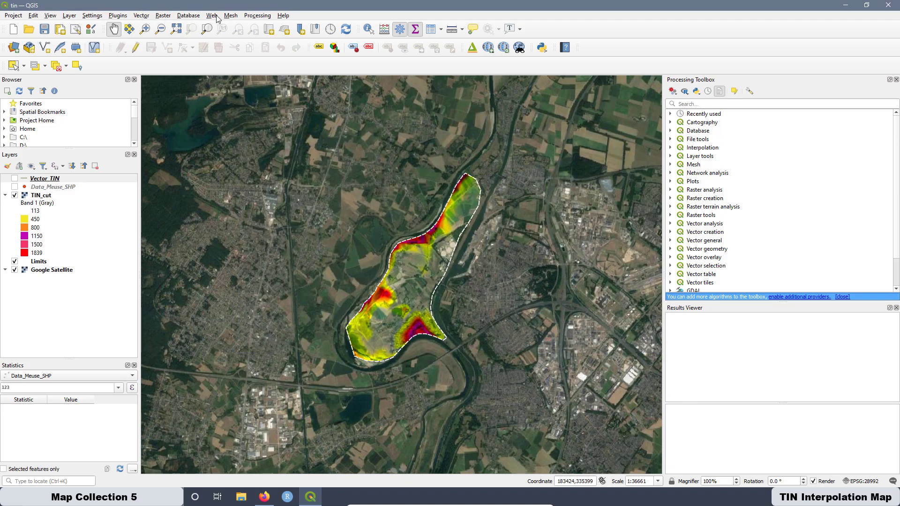
{"action": "left_click", "coordinate": [472, 50]}
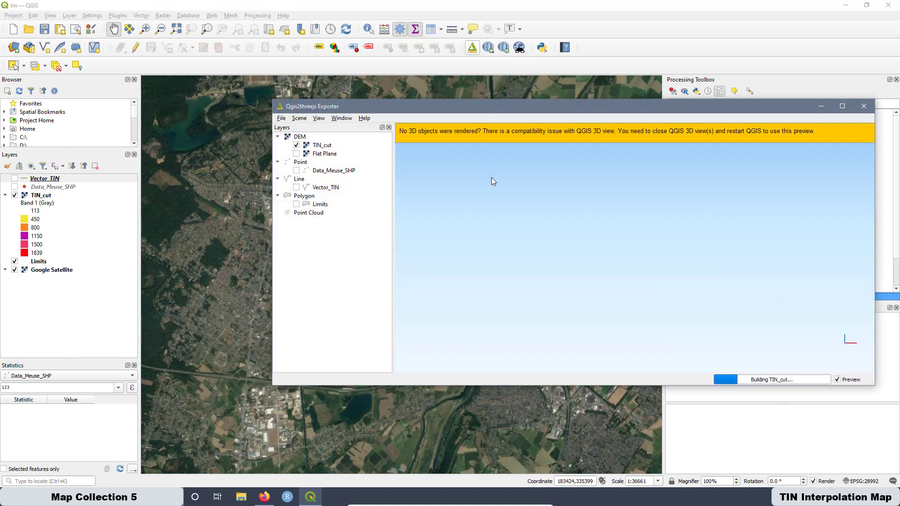
{"action": "left_click", "coordinate": [863, 106]}
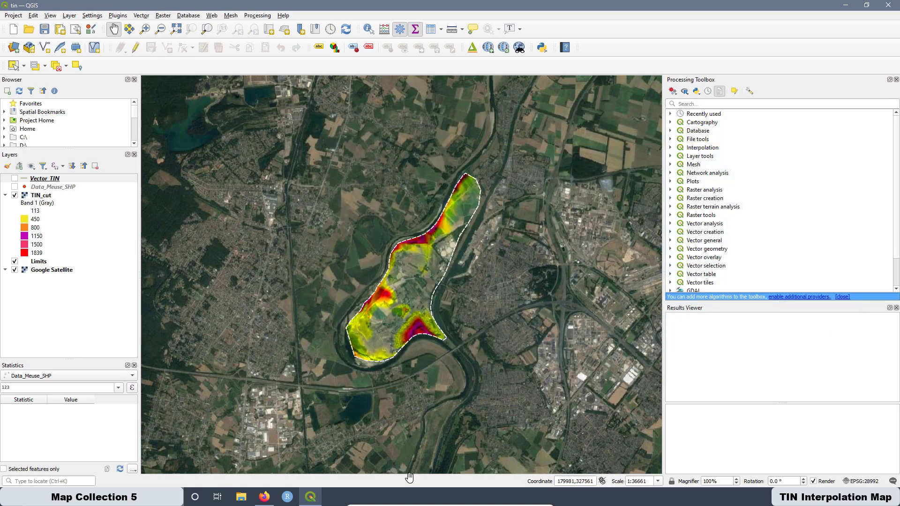
Switch to the QGIS window holding the TIN2 project and maximize it.
{"action": "left_click", "coordinate": [458, 503]}
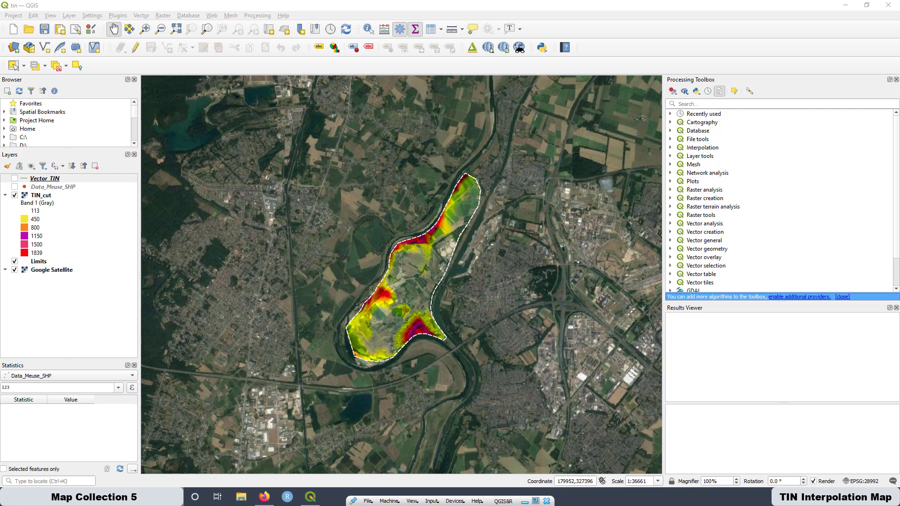
{"action": "left_click_drag", "start_coordinate": [0, 11], "coordinate": [122, 70]}
{"action": "left_click_drag", "start_coordinate": [0, 74], "coordinate": [495, 81]}
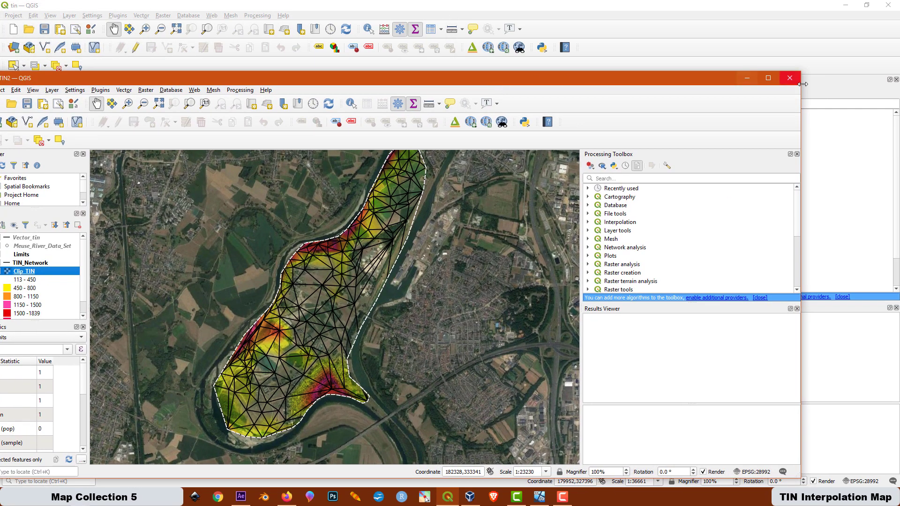
{"action": "left_click", "coordinate": [768, 78]}
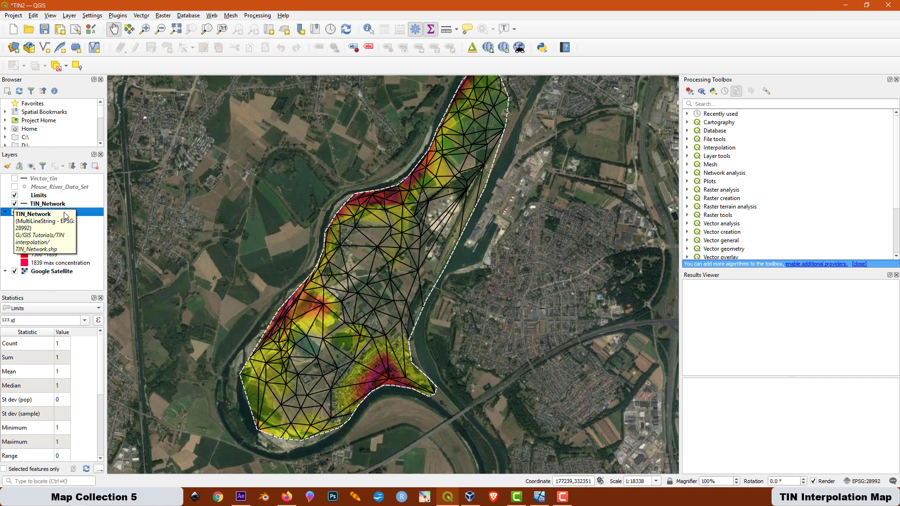
Compare the Vector_tin and TIN_Network layers by toggling their visibility, leaving only TIN_Network of the two shown.
{"action": "left_click", "coordinate": [15, 203]}
{"action": "left_click", "coordinate": [15, 179]}
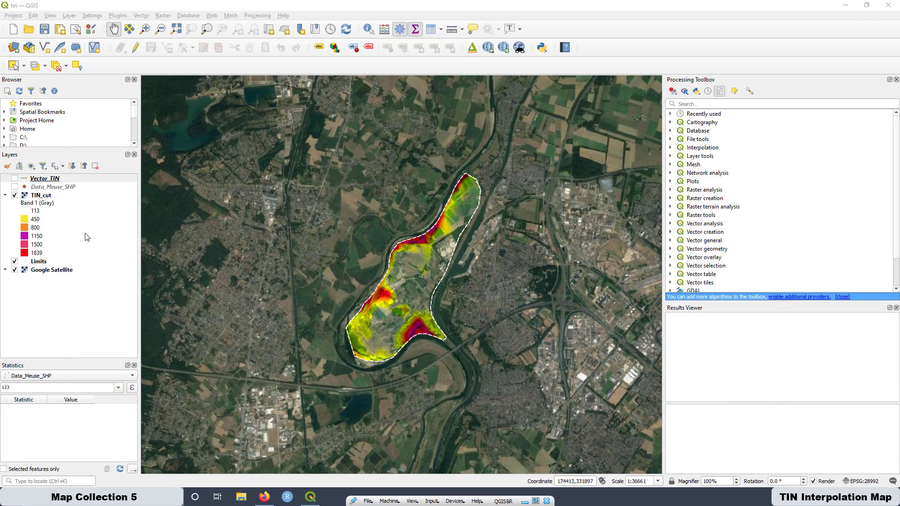
{"action": "left_click", "coordinate": [15, 179]}
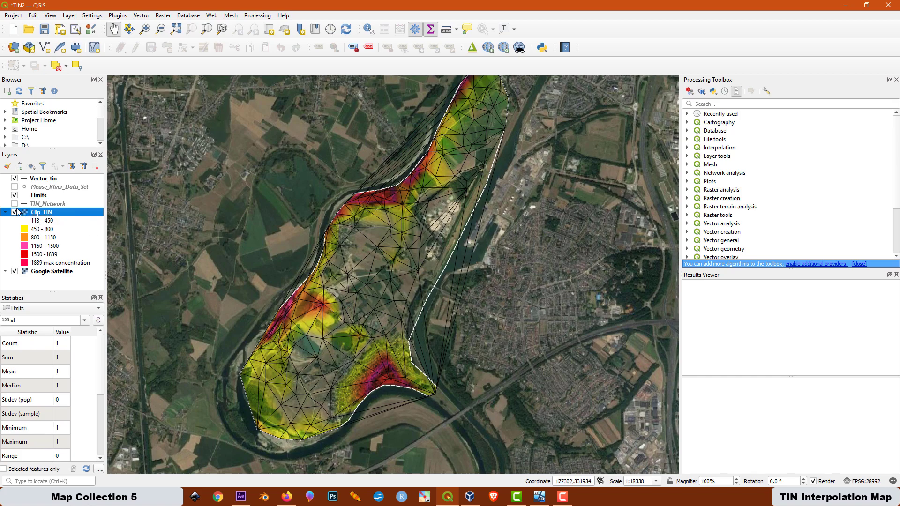
{"action": "left_click", "coordinate": [15, 204]}
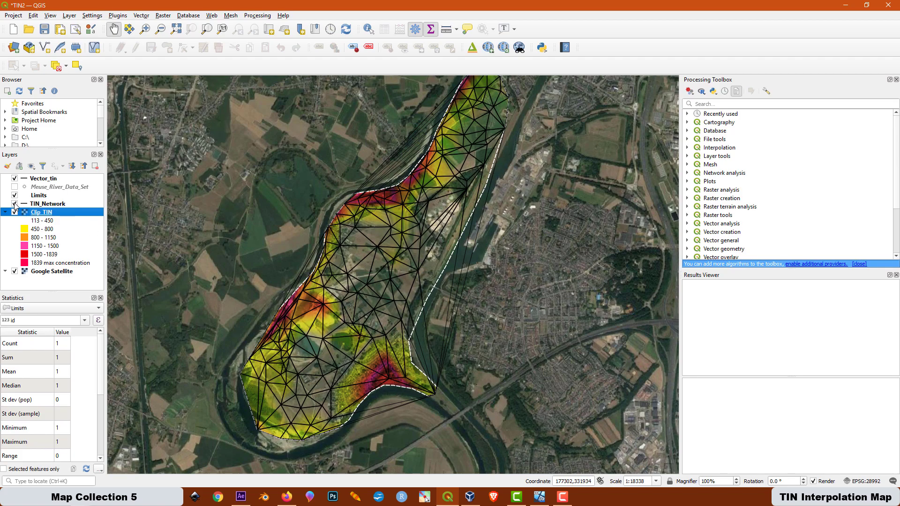
{"action": "left_click", "coordinate": [14, 179]}
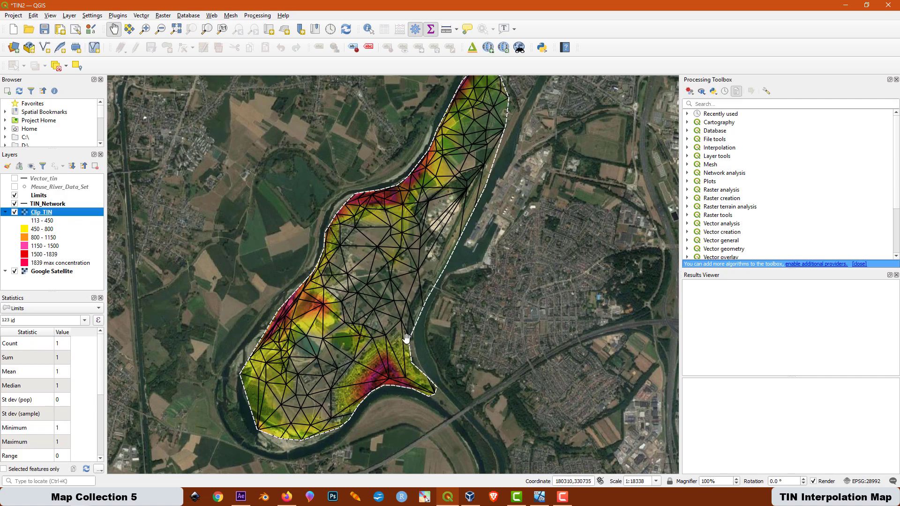
Hide the Google Satellite basemap and show the Vector_tin layer instead of TIN_Network.
{"action": "left_click", "coordinate": [14, 271]}
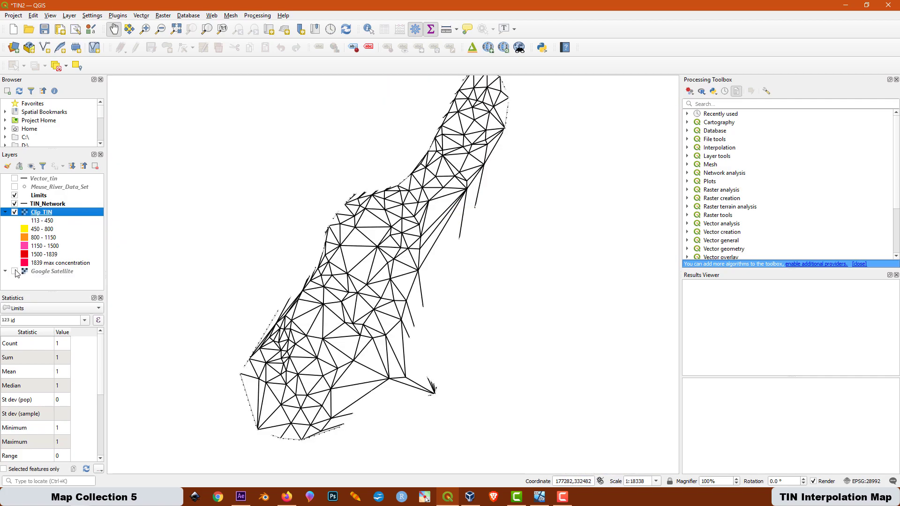
{"action": "left_click", "coordinate": [15, 179]}
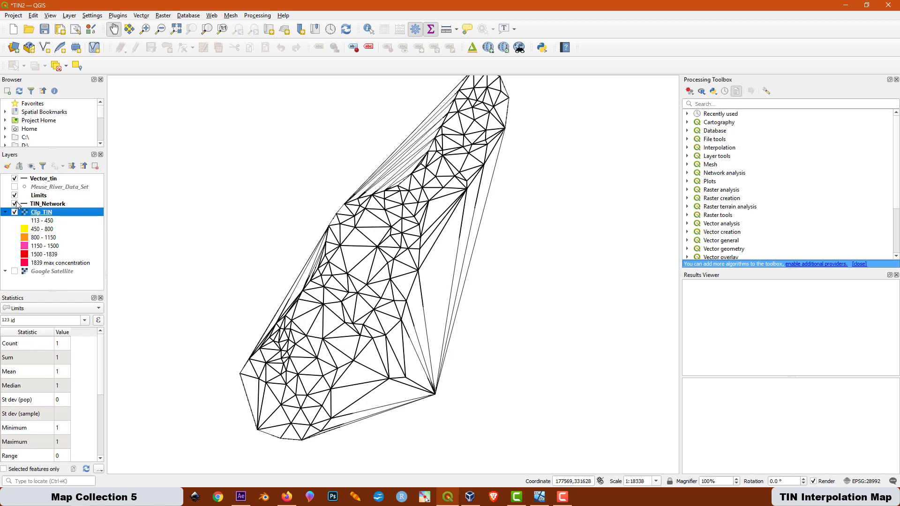
{"action": "left_click", "coordinate": [14, 204]}
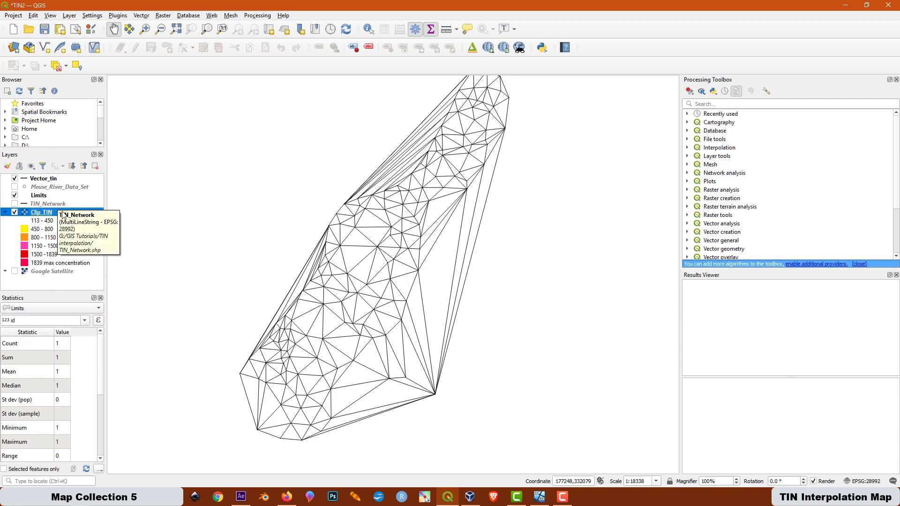
{"action": "left_click", "coordinate": [12, 180]}
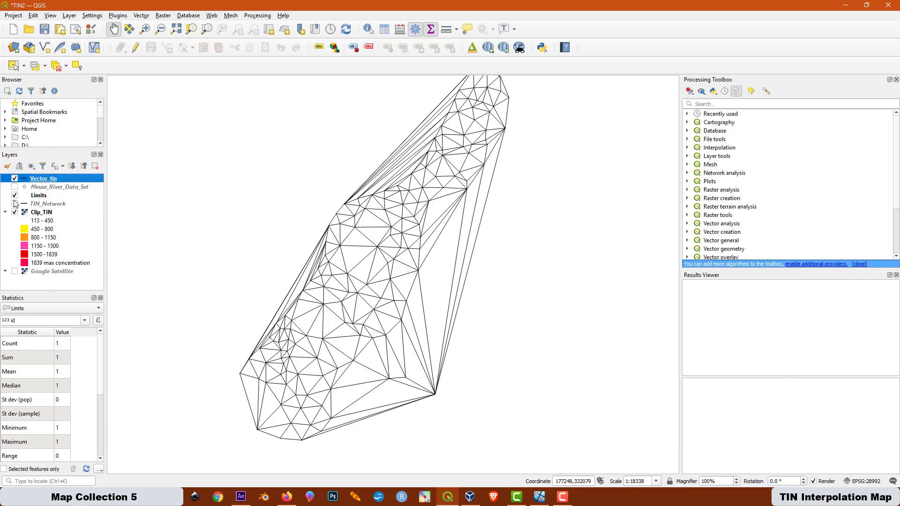
Set the stroke color of the Limits layer's simple fill to black in its symbology and apply it.
{"action": "left_click", "coordinate": [40, 196]}
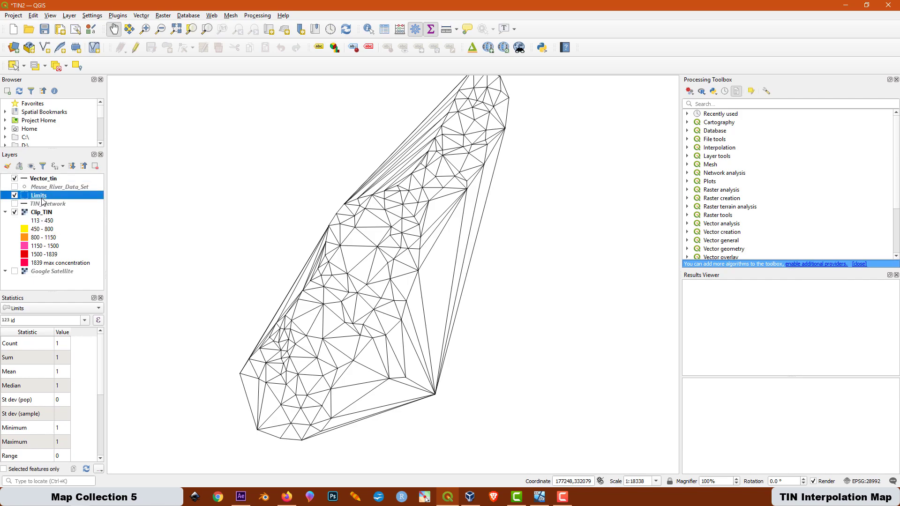
{"action": "double_click", "coordinate": [42, 199]}
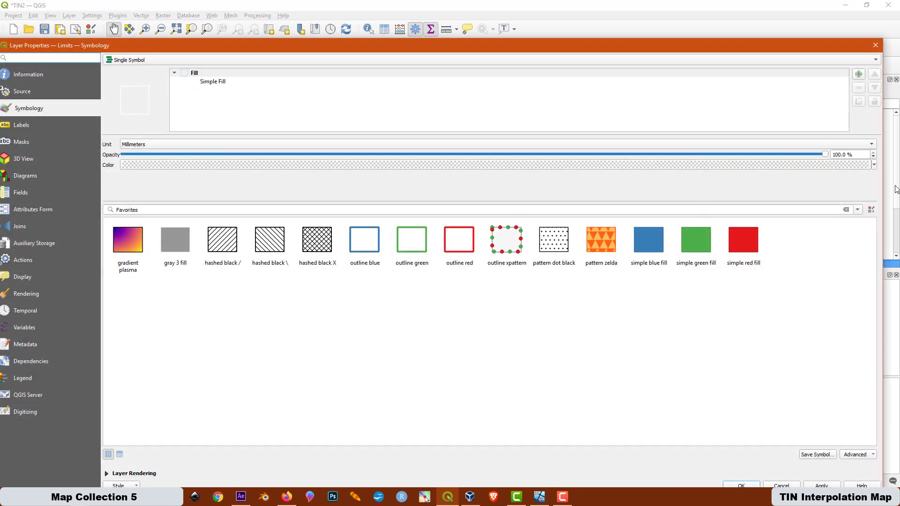
{"action": "left_click", "coordinate": [213, 82]}
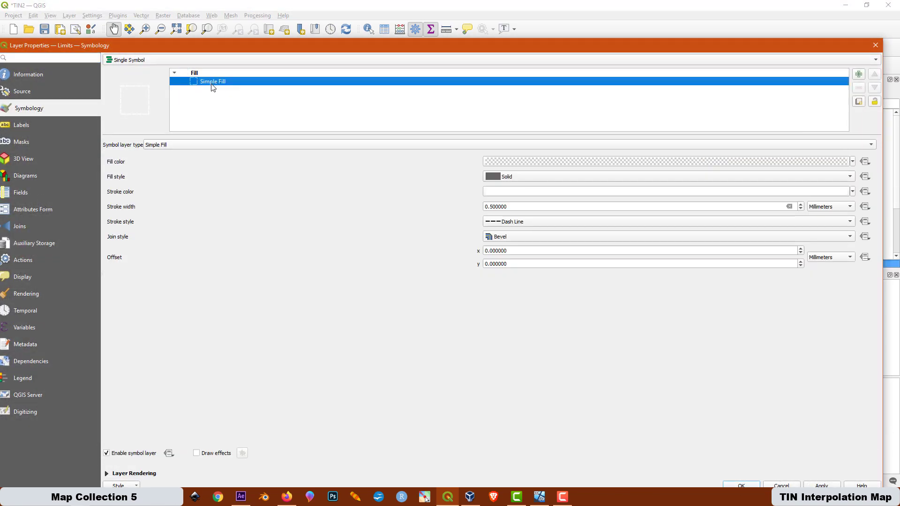
{"action": "left_click", "coordinate": [852, 191]}
{"action": "left_click", "coordinate": [489, 330]}
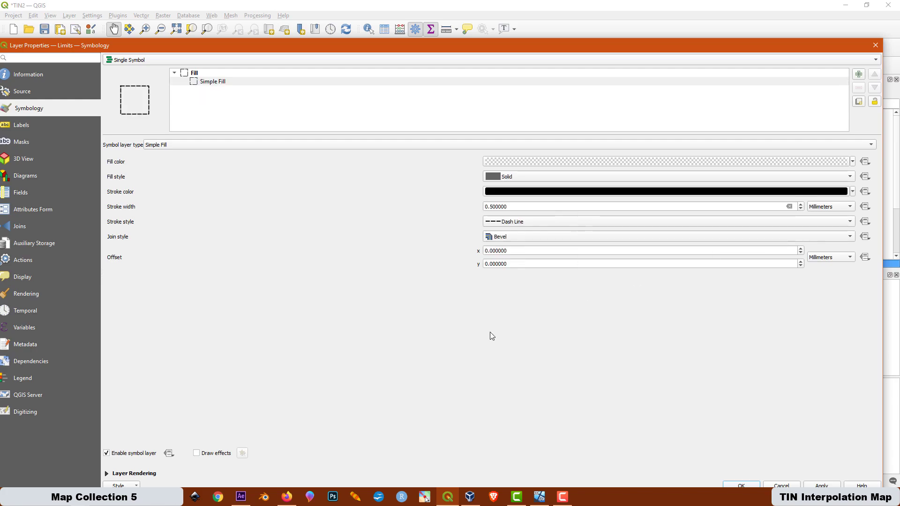
{"action": "left_click_drag", "start_coordinate": [808, 46], "coordinate": [806, 9]}
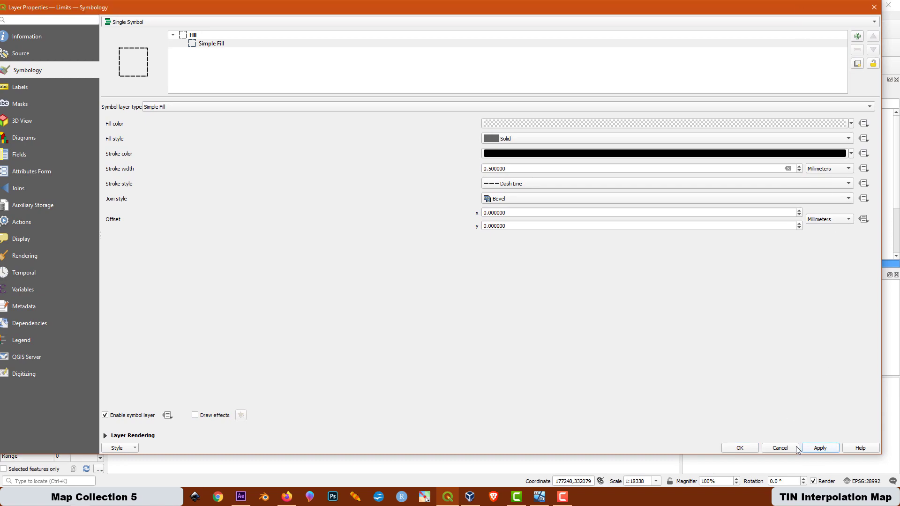
{"action": "left_click", "coordinate": [739, 448]}
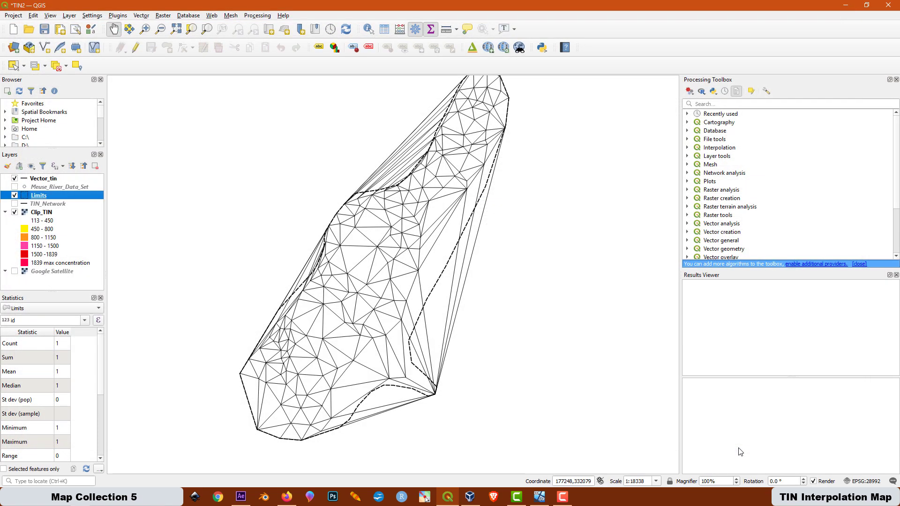
Toggle the Limits layer off and on, and show TIN_Network instead of Vector_tin.
{"action": "left_click", "coordinate": [15, 196]}
{"action": "left_click", "coordinate": [14, 195]}
{"action": "left_click", "coordinate": [14, 180]}
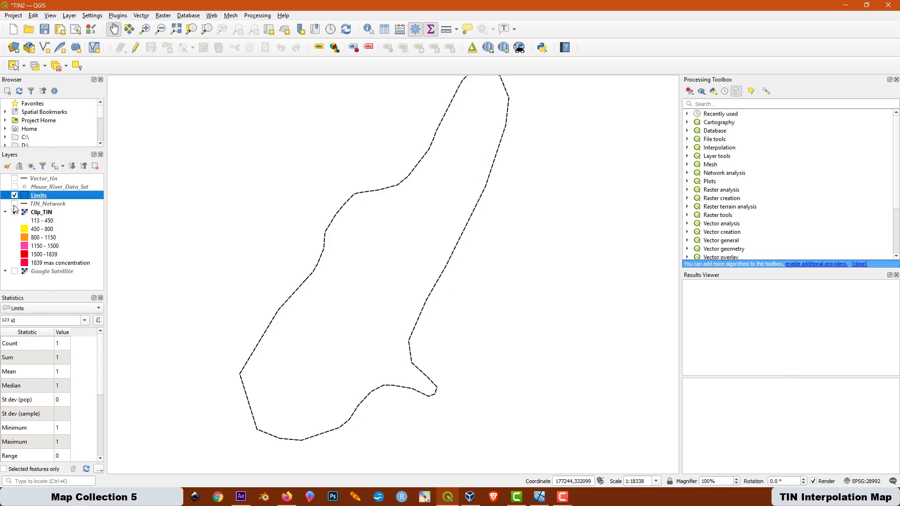
{"action": "left_click", "coordinate": [14, 204]}
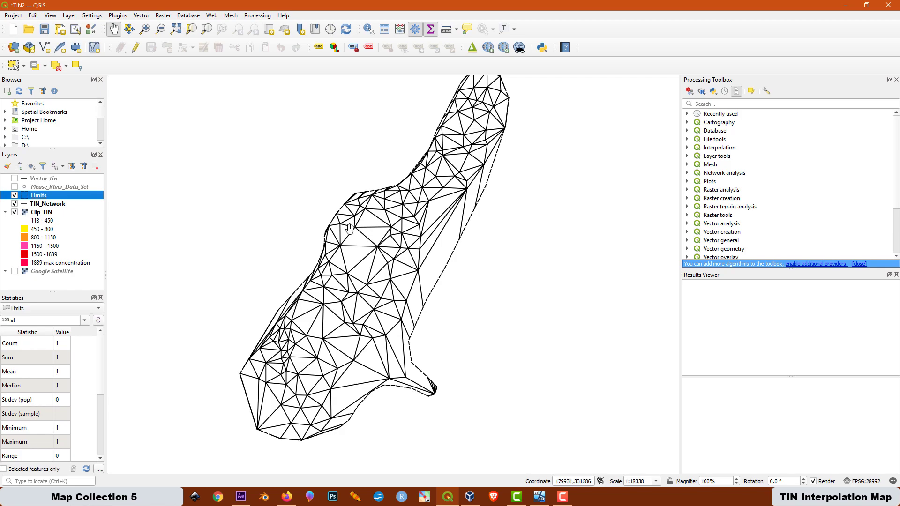
{"action": "left_click", "coordinate": [140, 18]}
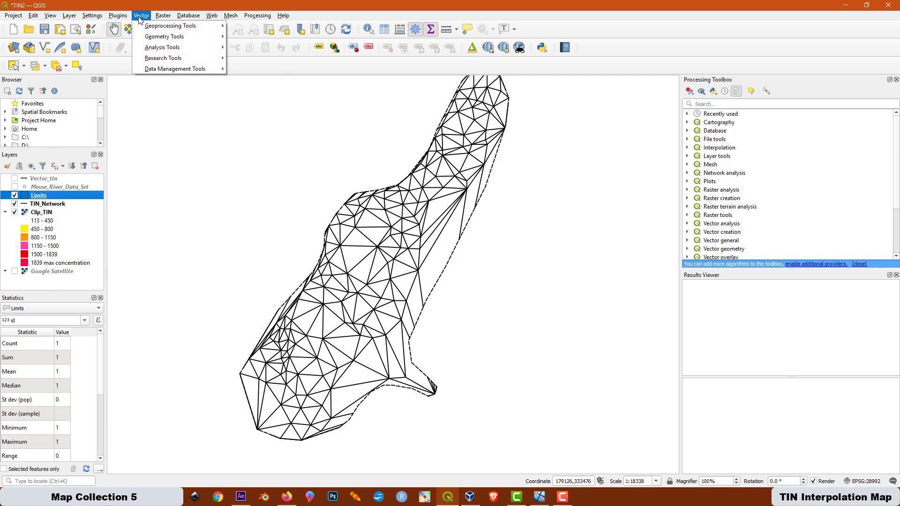
{"action": "mouse_move", "coordinate": [169, 26]}
{"action": "left_click", "coordinate": [255, 36]}
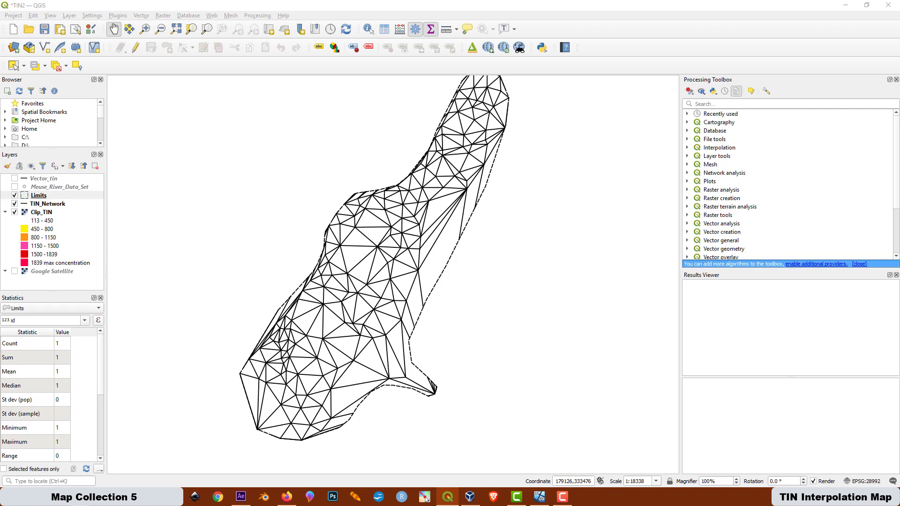
{"action": "left_click_drag", "start_coordinate": [809, 165], "coordinate": [724, 106]}
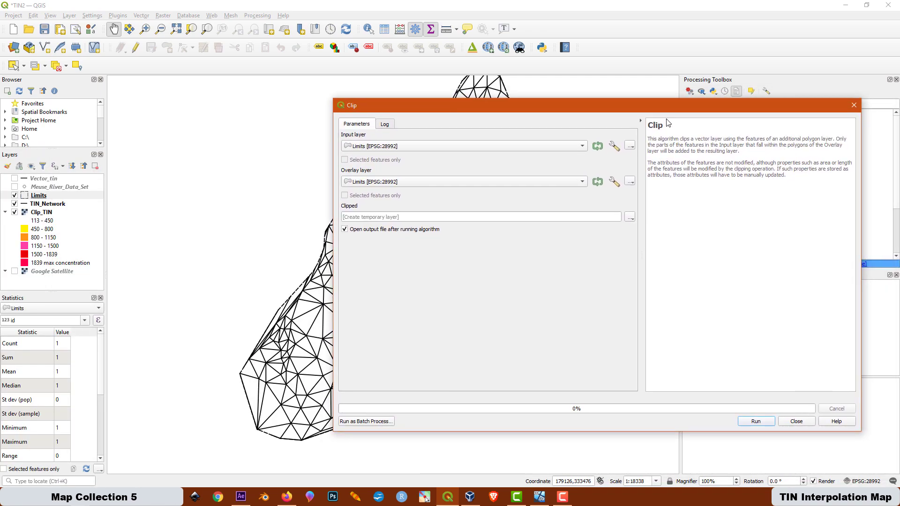
{"action": "left_click", "coordinate": [367, 147]}
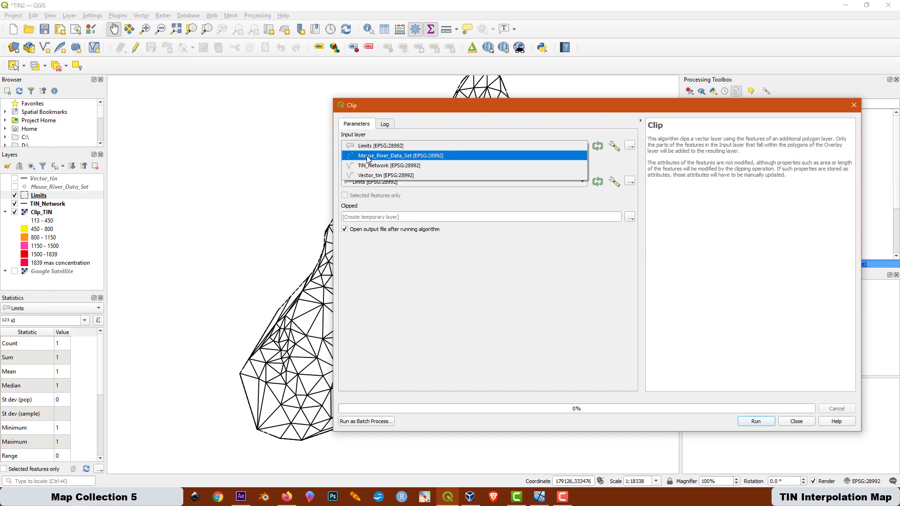
{"action": "left_click", "coordinate": [375, 176]}
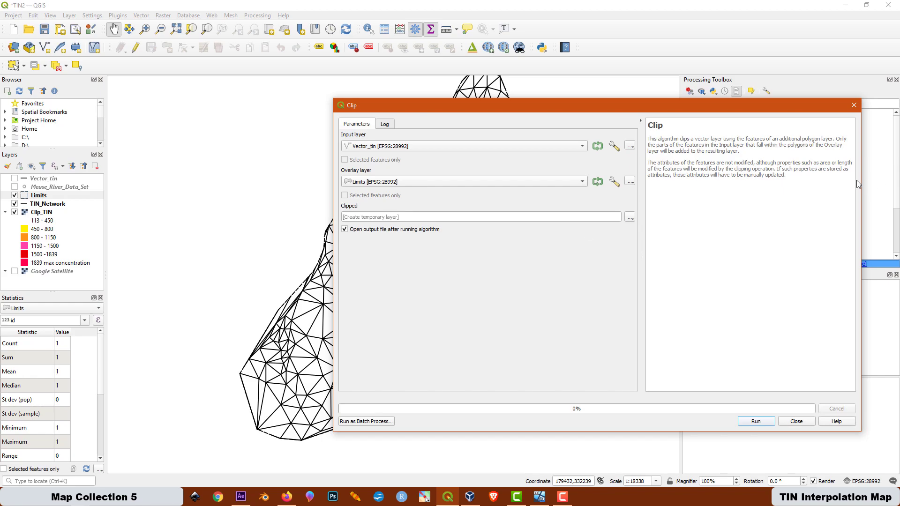
{"action": "left_click", "coordinate": [854, 105]}
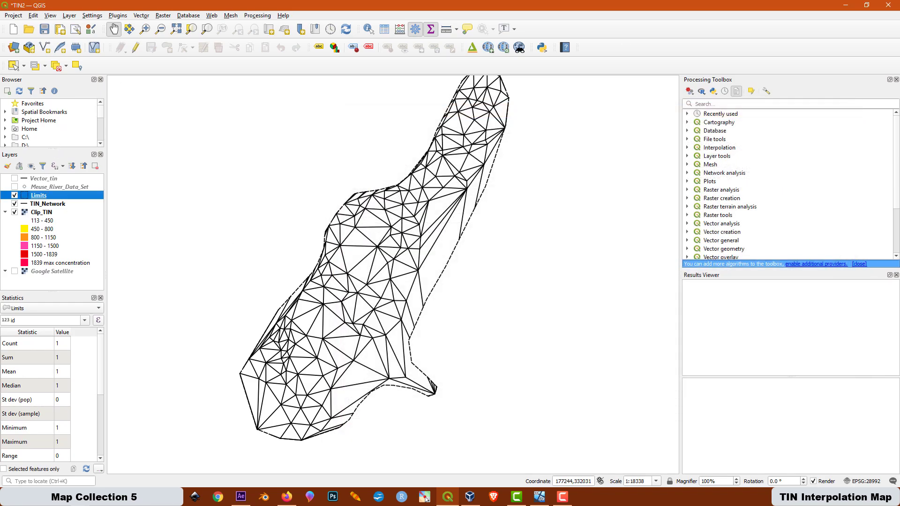
Open the Qgis2threejs exporter, then show the Google Satellite basemap and hide the TIN_Network layer in the map.
{"action": "left_click", "coordinate": [45, 204]}
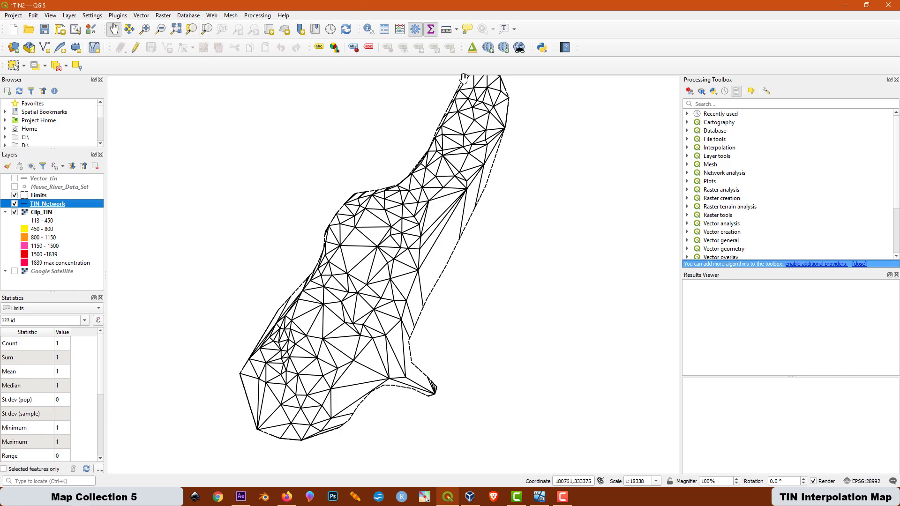
{"action": "left_click", "coordinate": [472, 48]}
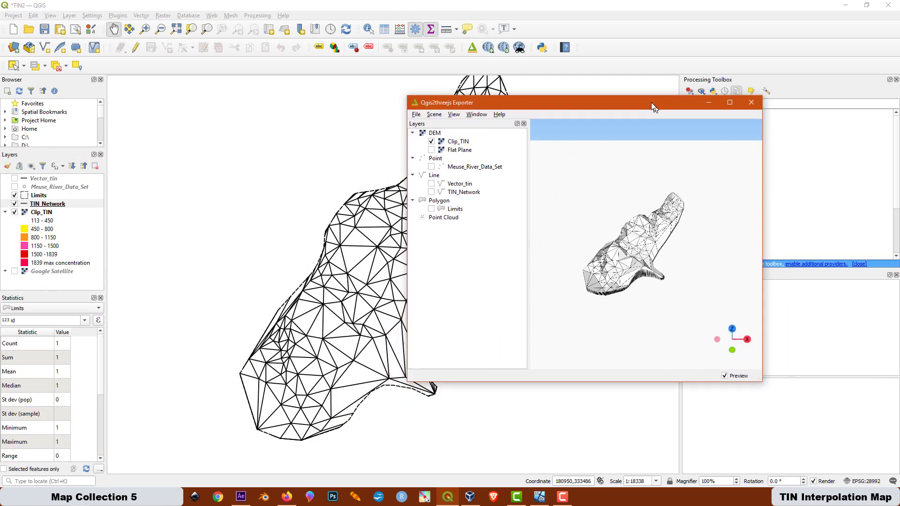
{"action": "left_click", "coordinate": [15, 272]}
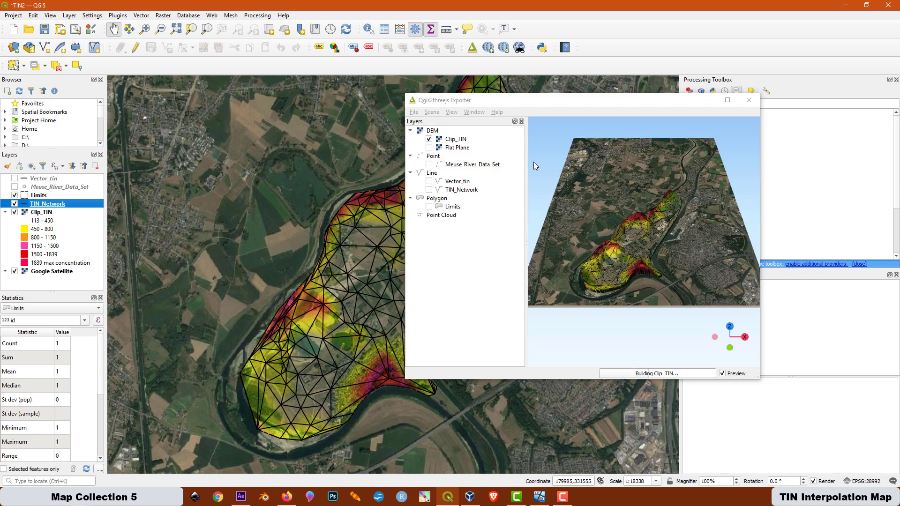
{"action": "left_click", "coordinate": [14, 204]}
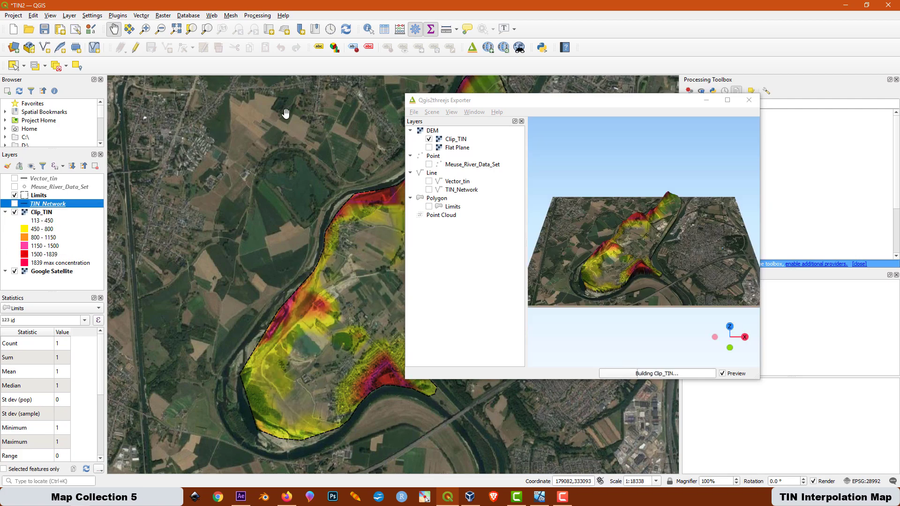
{"action": "left_click", "coordinate": [732, 100]}
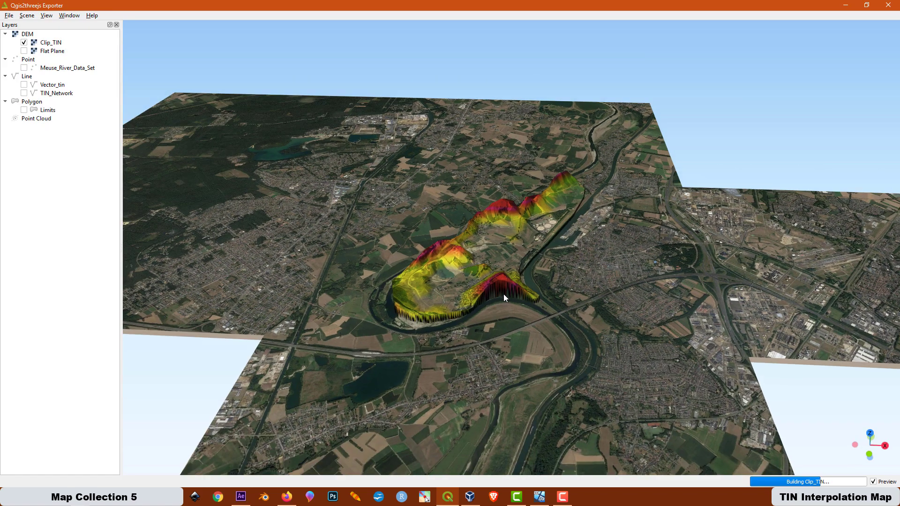
Set the vertical exaggeration of the 3D scene to 1 and apply it.
{"action": "left_click_drag", "start_coordinate": [503, 294], "coordinate": [583, 341]}
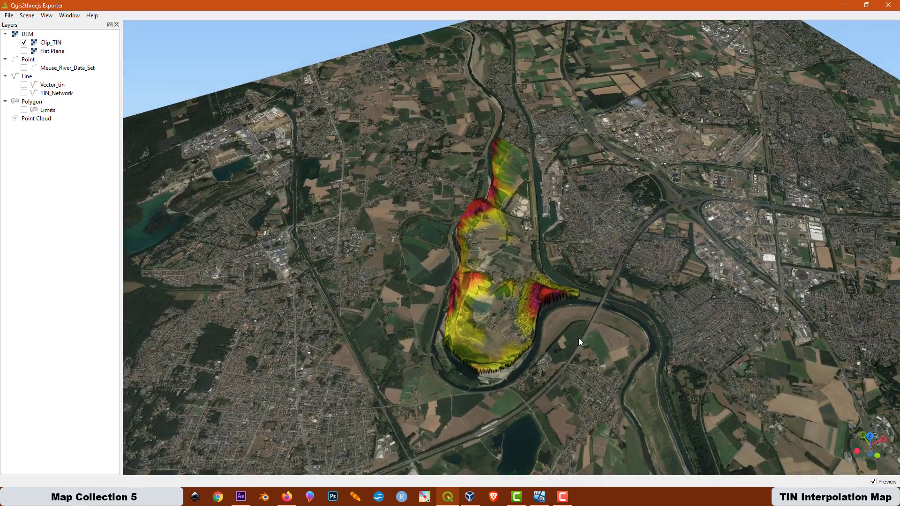
{"action": "scroll", "coordinate": [492, 230], "scroll_direction": "up", "scroll_amount": 4}
{"action": "left_click_drag", "start_coordinate": [492, 229], "coordinate": [463, 280]}
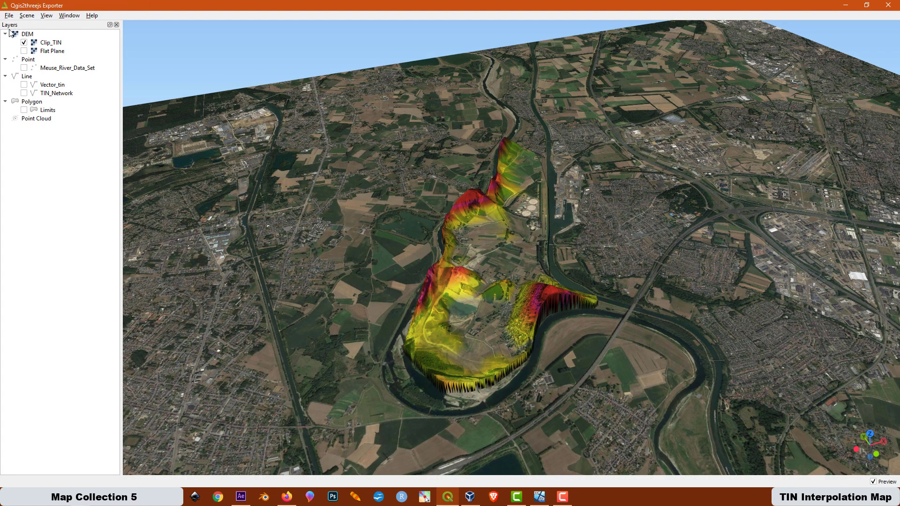
{"action": "left_click", "coordinate": [26, 16]}
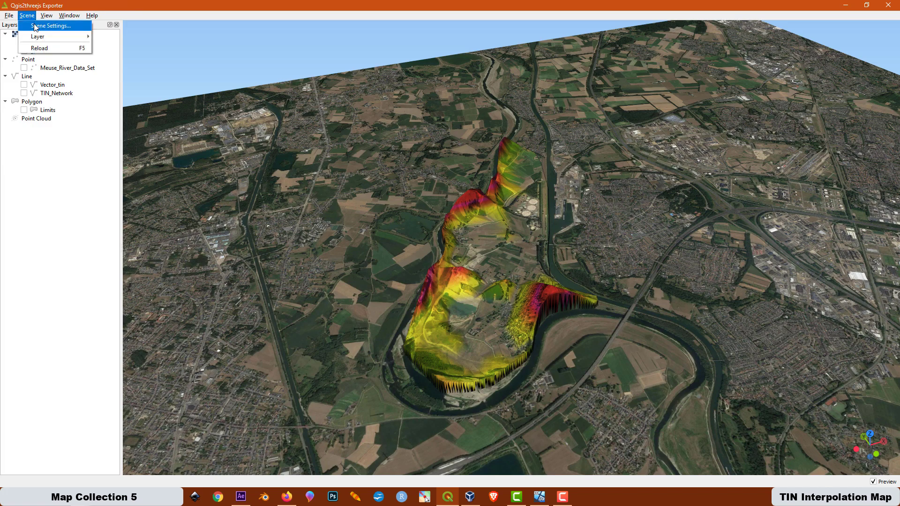
{"action": "left_click", "coordinate": [35, 26]}
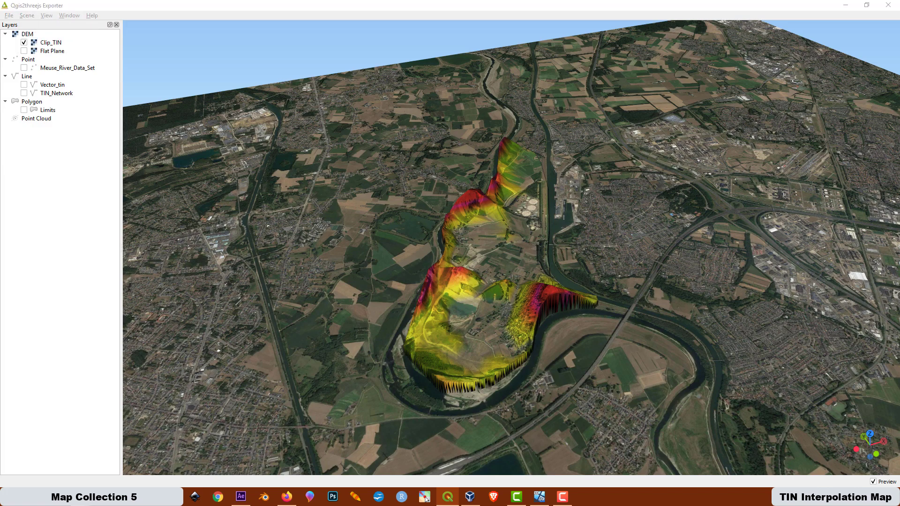
{"action": "left_click_drag", "start_coordinate": [221, 156], "coordinate": [268, 95]}
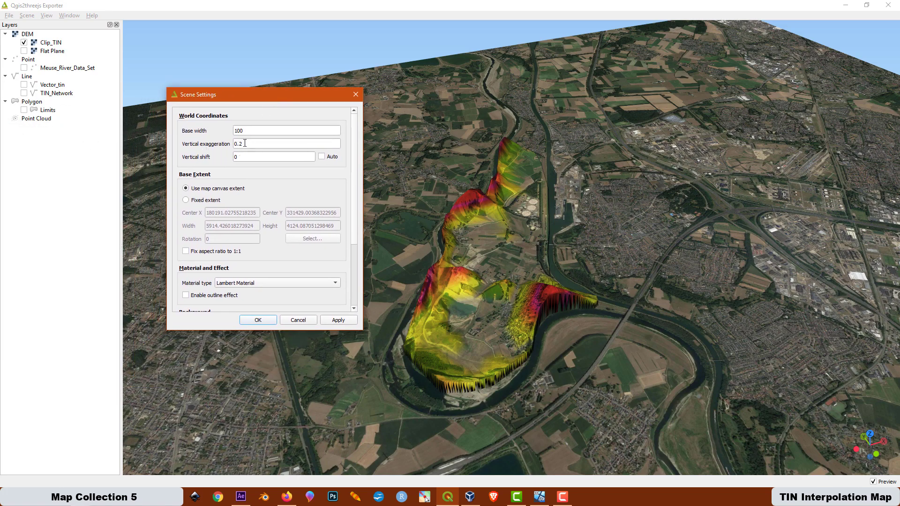
{"action": "left_click_drag", "start_coordinate": [243, 145], "coordinate": [228, 145]}
{"action": "type", "text": "1"}
{"action": "left_click", "coordinate": [341, 319]}
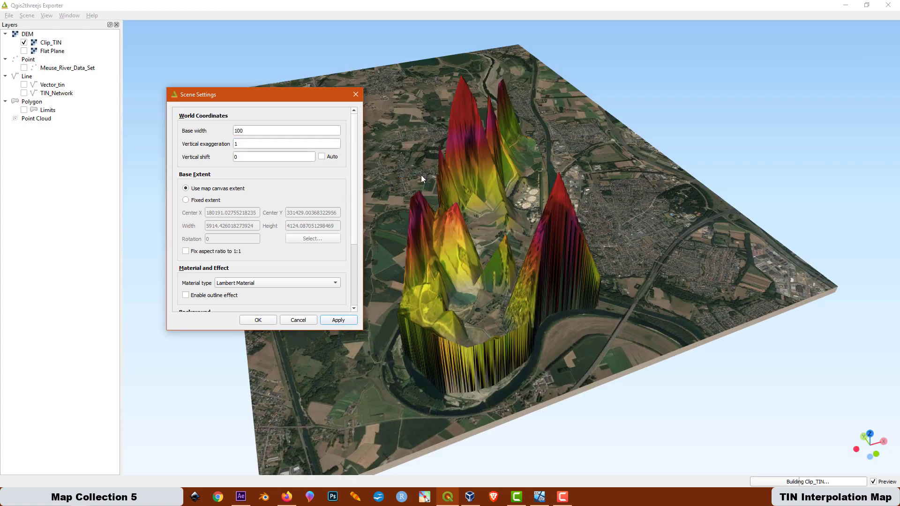
Set the scene's vertical exaggeration back to 0.2, apply it and close the scene settings.
{"action": "left_click_drag", "start_coordinate": [253, 144], "coordinate": [223, 146]}
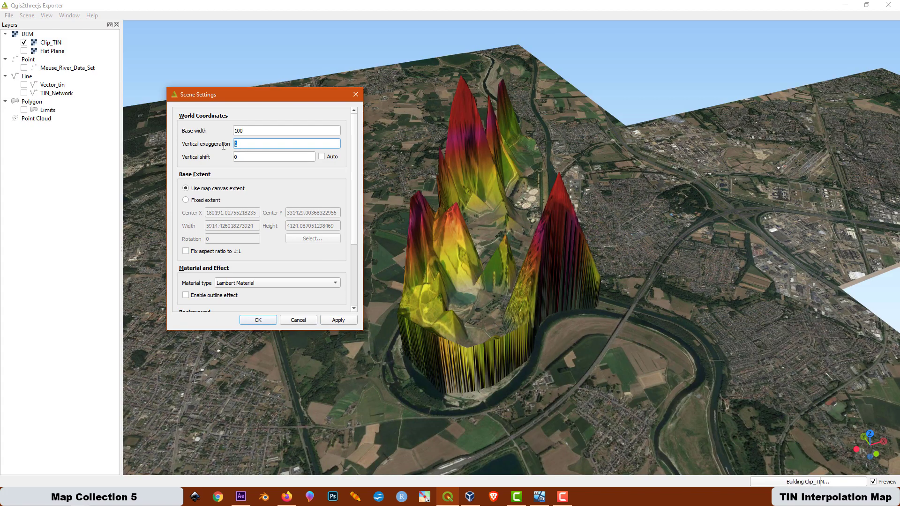
{"action": "type", "text": "0.2"}
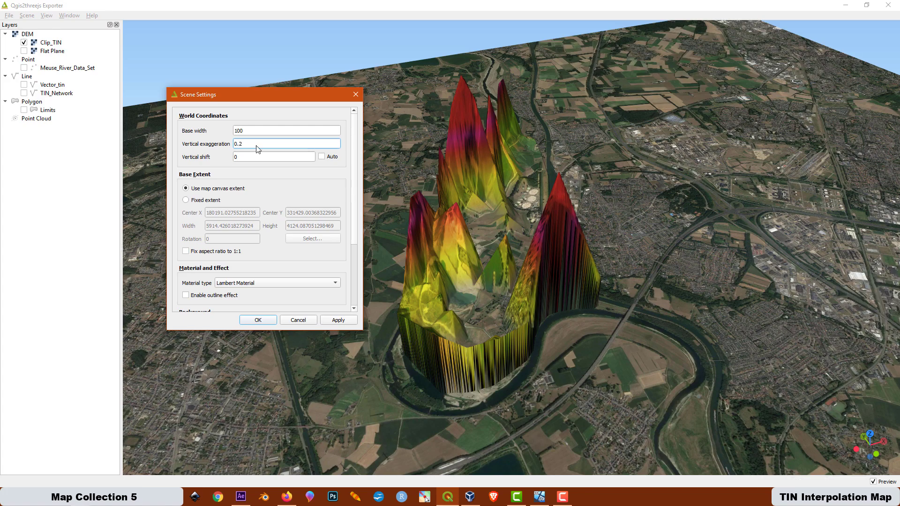
{"action": "left_click", "coordinate": [346, 323]}
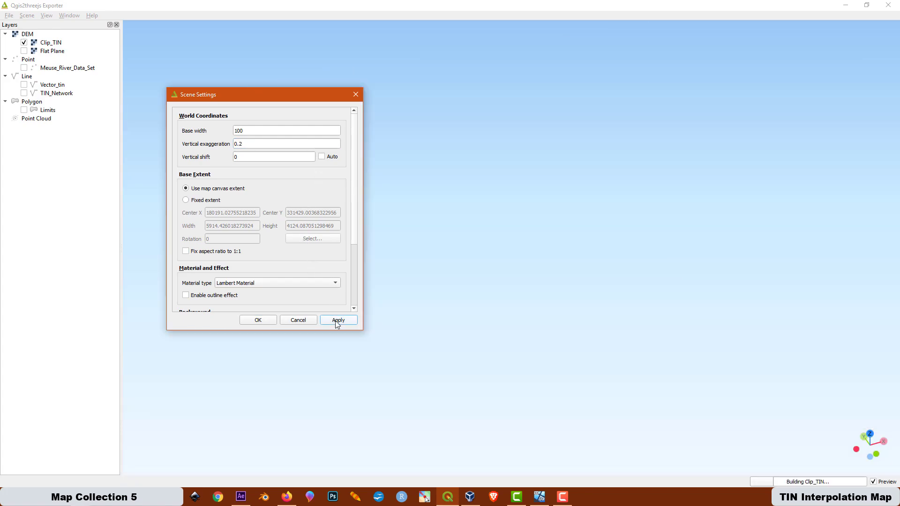
{"action": "left_click", "coordinate": [269, 321]}
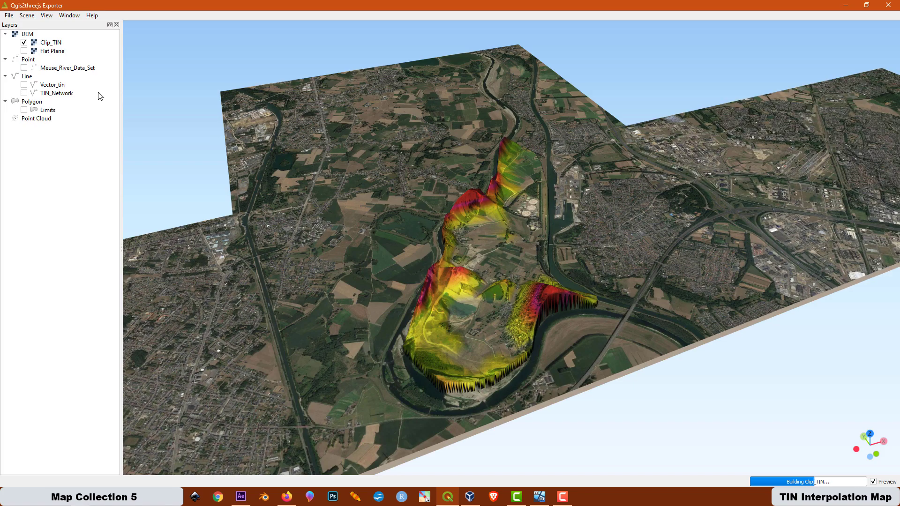
Show the TIN_Network layer in the QGIS map again and enable it as a line layer in the 3D scene.
{"action": "left_click", "coordinate": [866, 4]}
{"action": "left_click_drag", "start_coordinate": [599, 110], "coordinate": [627, 67]}
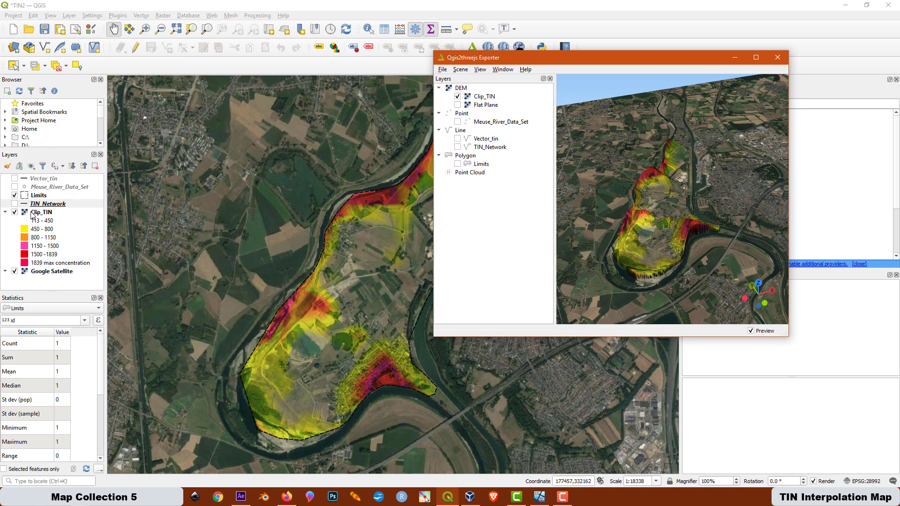
{"action": "left_click", "coordinate": [15, 204]}
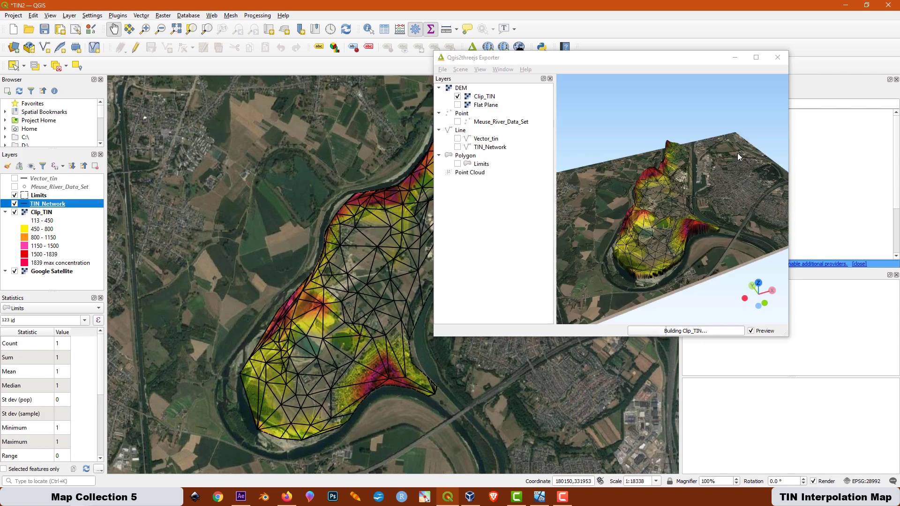
{"action": "left_click", "coordinate": [756, 58]}
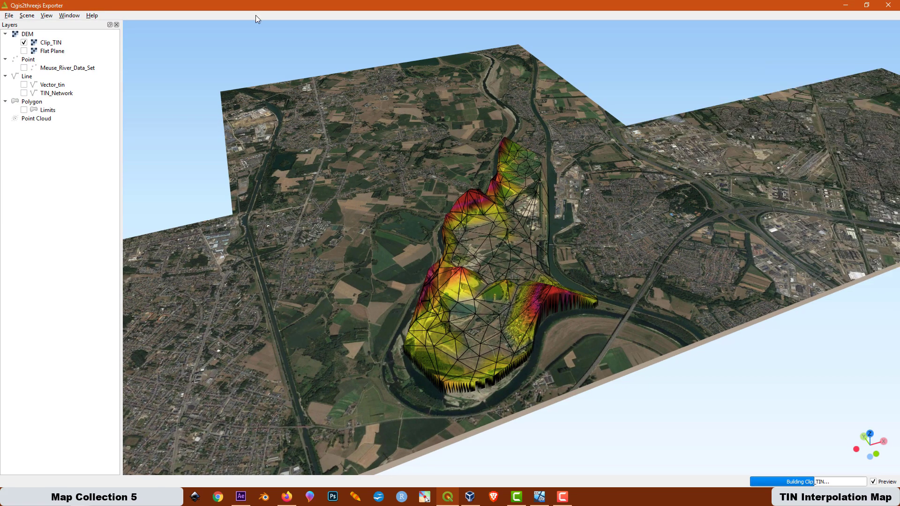
{"action": "left_click", "coordinate": [24, 94]}
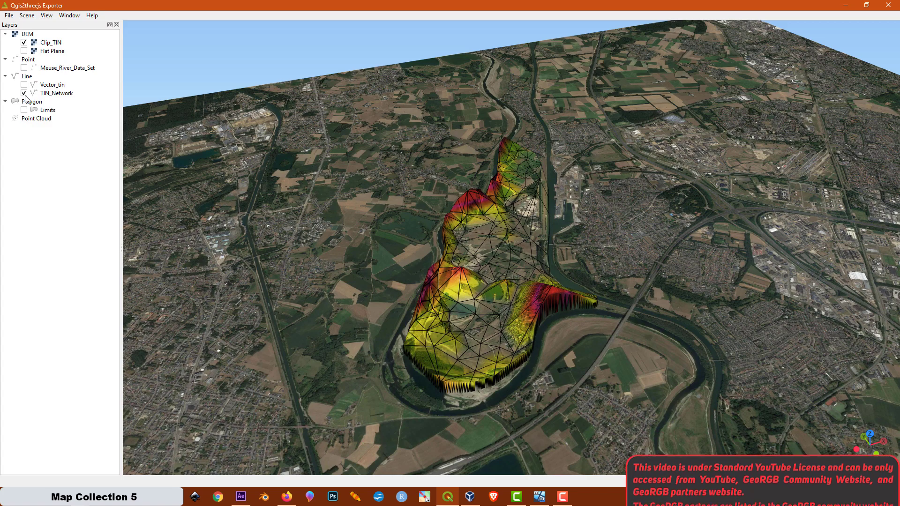
Review the Z coordinate, style and feature options in the TIN_Network layer's 3D properties.
{"action": "right_click", "coordinate": [56, 94]}
{"action": "left_click", "coordinate": [77, 96]}
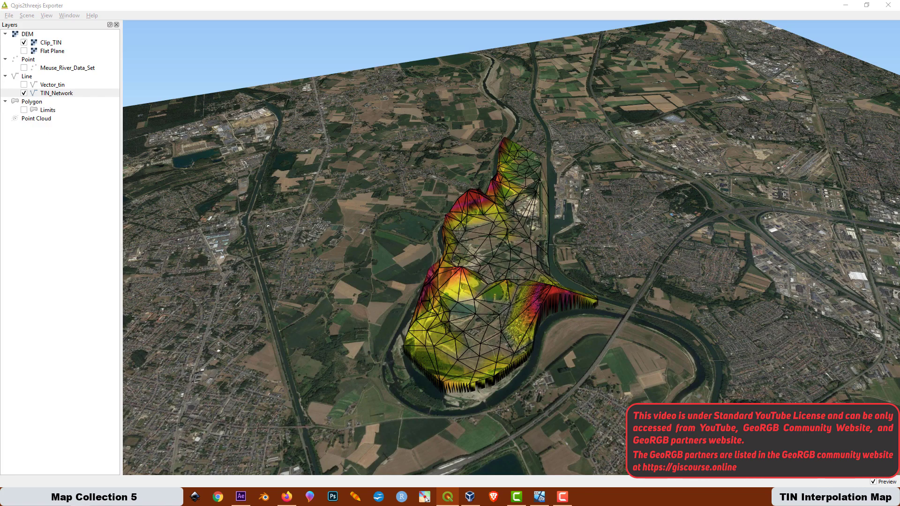
{"action": "left_click_drag", "start_coordinate": [370, 126], "coordinate": [302, 75]}
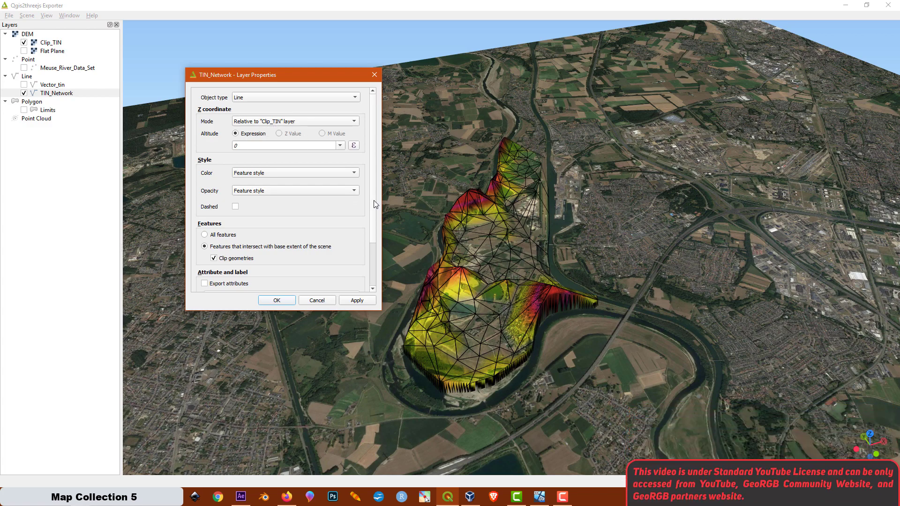
{"action": "scroll", "coordinate": [363, 252], "scroll_direction": "down", "scroll_amount": 3}
{"action": "scroll", "coordinate": [364, 130], "scroll_direction": "up", "scroll_amount": 3}
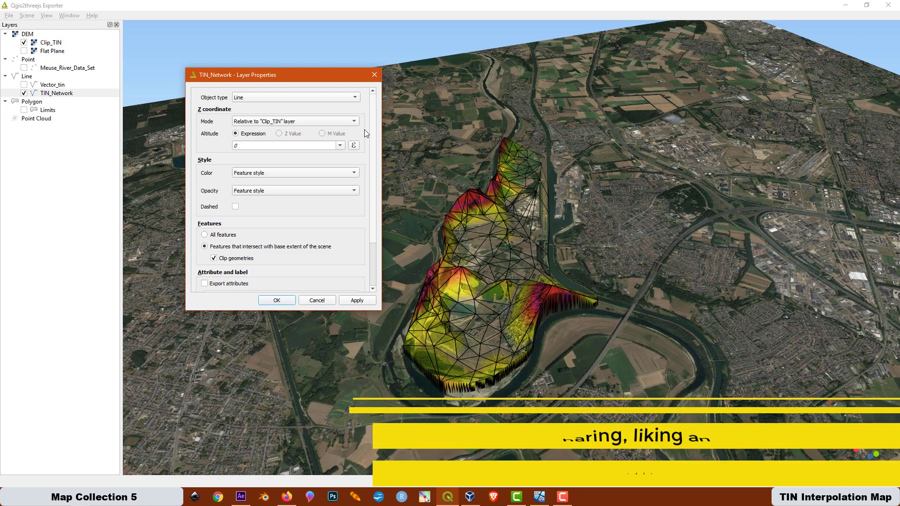
{"action": "left_click", "coordinate": [377, 75]}
Review the geometry, material and other options in the Clip_TIN layer's 3D properties.
{"action": "double_click", "coordinate": [52, 43]}
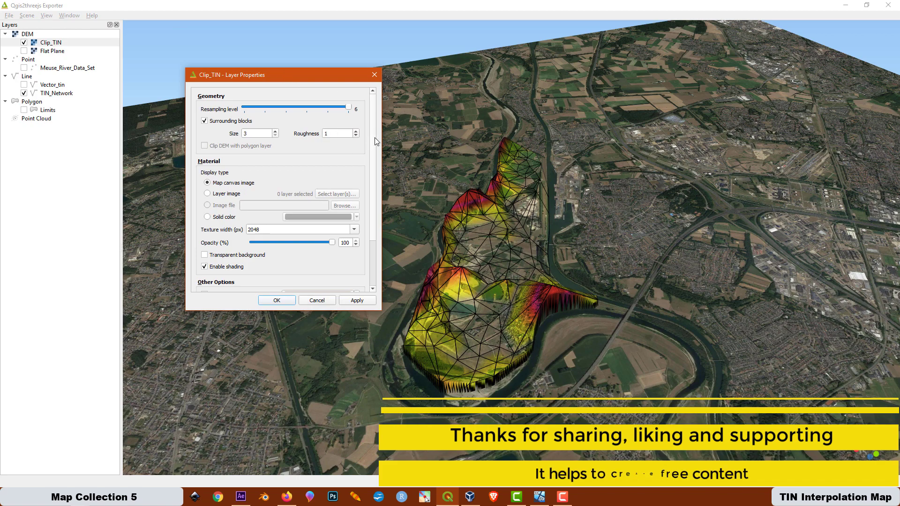
{"action": "scroll", "coordinate": [375, 159], "scroll_direction": "down", "scroll_amount": 1}
{"action": "scroll", "coordinate": [376, 160], "scroll_direction": "down", "scroll_amount": 2}
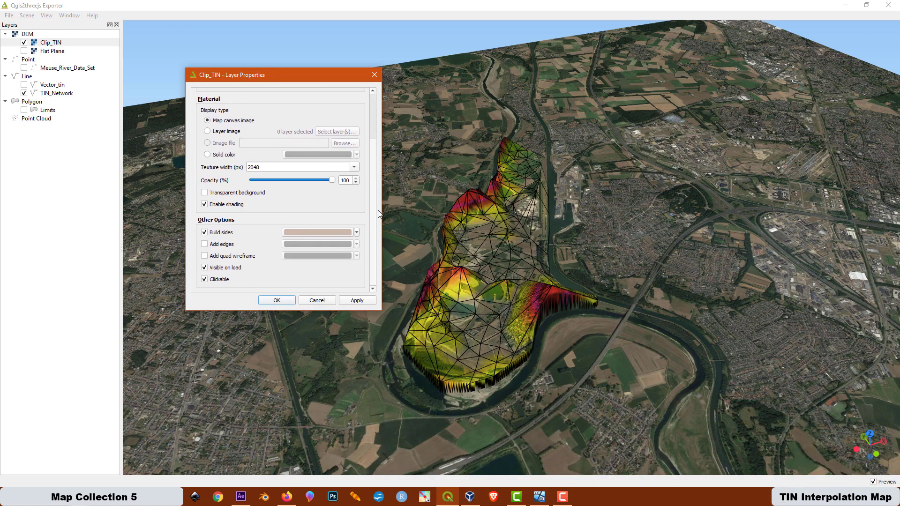
{"action": "scroll", "coordinate": [377, 140], "scroll_direction": "up", "scroll_amount": 4}
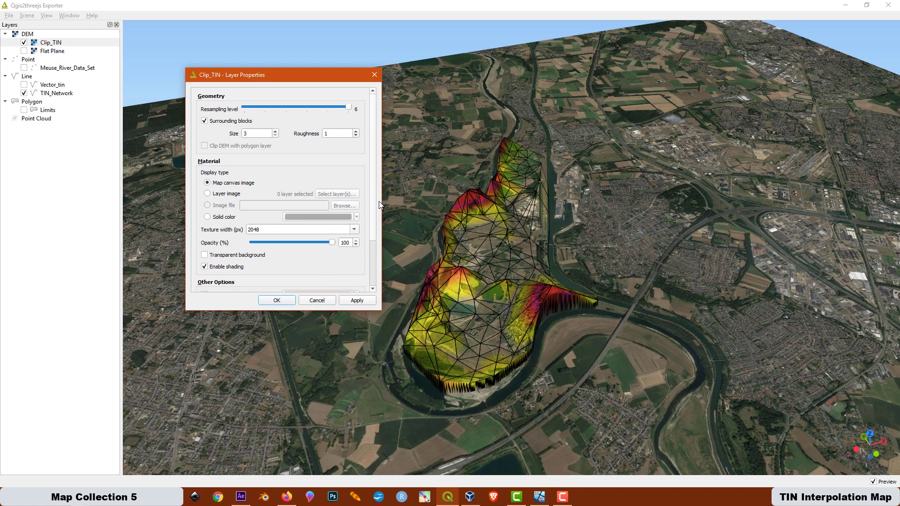
{"action": "left_click_drag", "start_coordinate": [375, 209], "coordinate": [373, 254]}
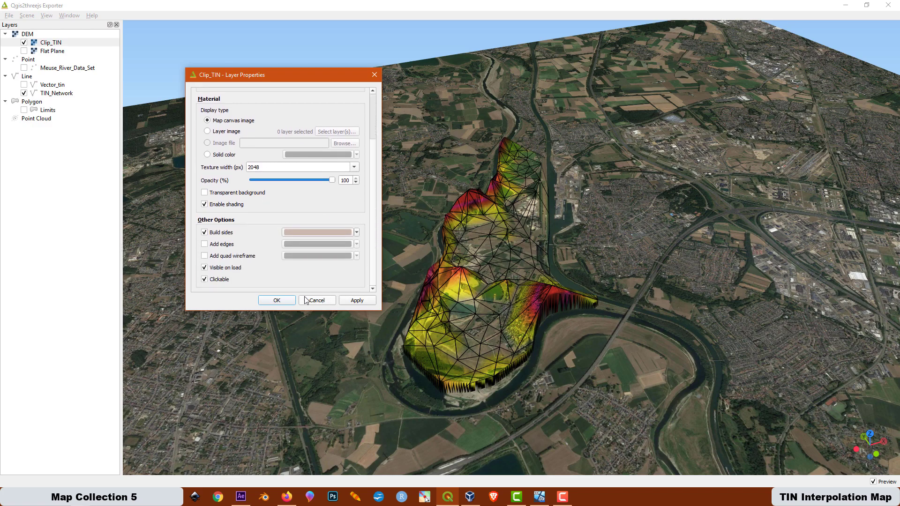
{"action": "left_click", "coordinate": [285, 303]}
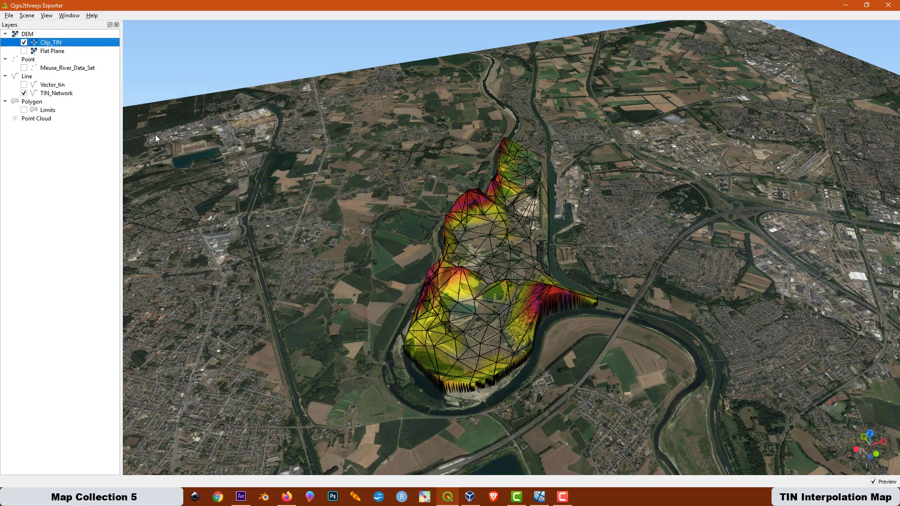
Enable the Meuse_River_Data_Set points in the 3D scene and examine them against the TIN surface up close.
{"action": "left_click", "coordinate": [24, 68]}
{"action": "left_click_drag", "start_coordinate": [557, 304], "coordinate": [412, 315]}
{"action": "scroll", "coordinate": [462, 318], "scroll_direction": "up", "scroll_amount": 10}
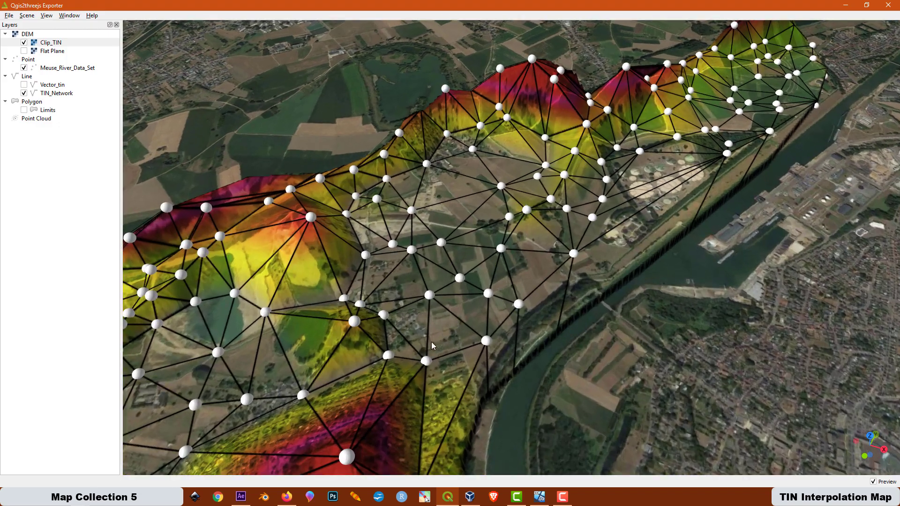
{"action": "left_click_drag", "start_coordinate": [432, 345], "coordinate": [547, 237]}
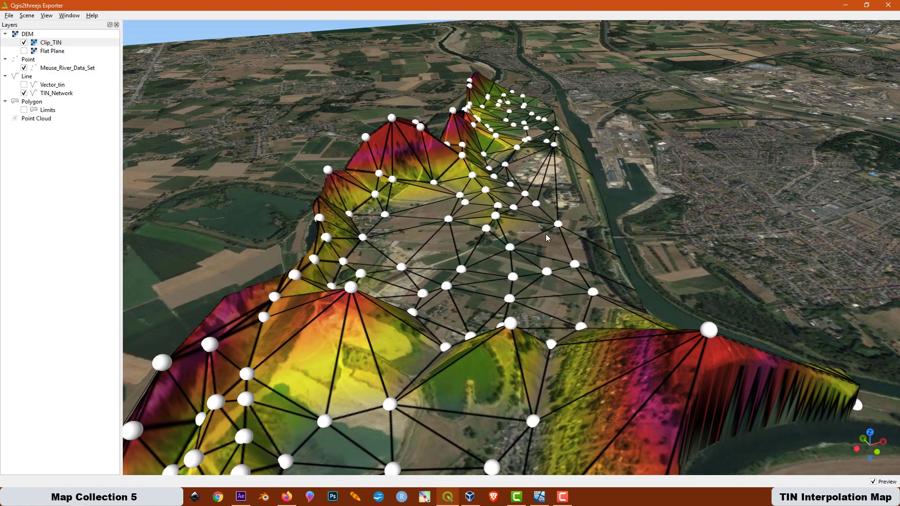